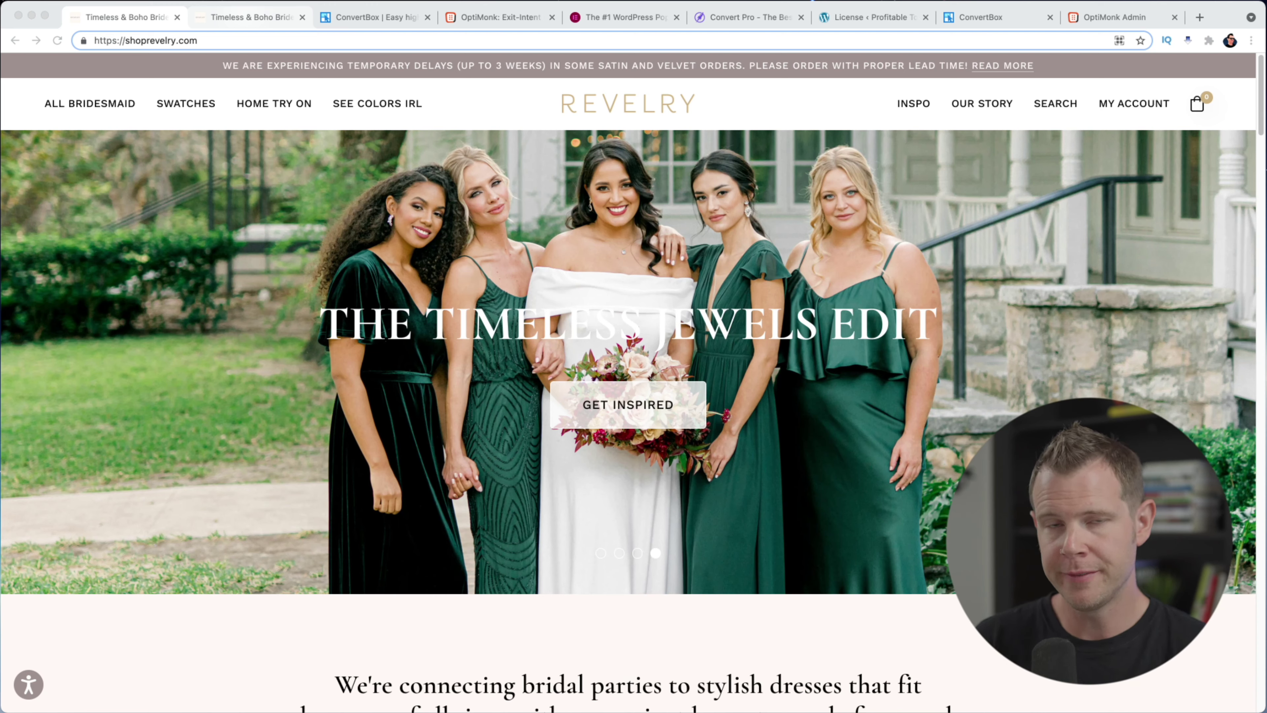
# - Show the Revelry tab with the 'Let's get this party started!' $200 gift card popup
pyautogui.click(238, 20)
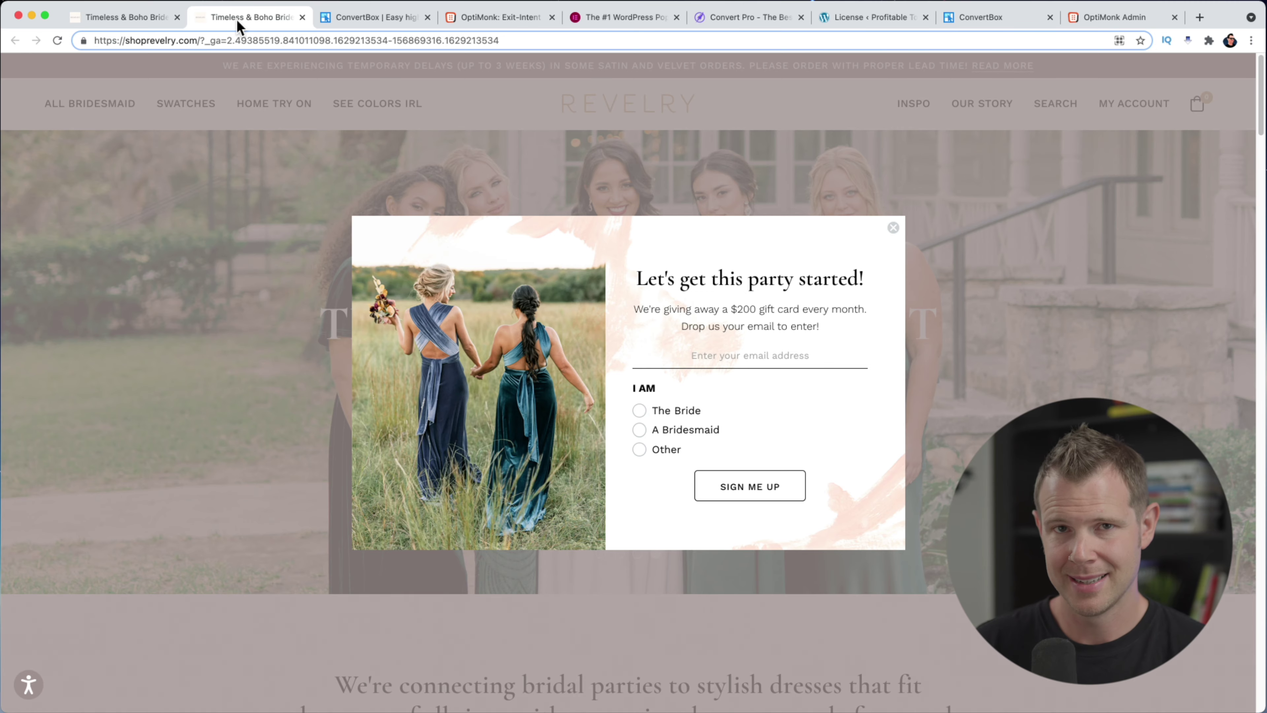
# - Flip through the ConvertBox, OptiMonk, Elementor popup builder and Convert Pro tabs
pyautogui.click(379, 17)
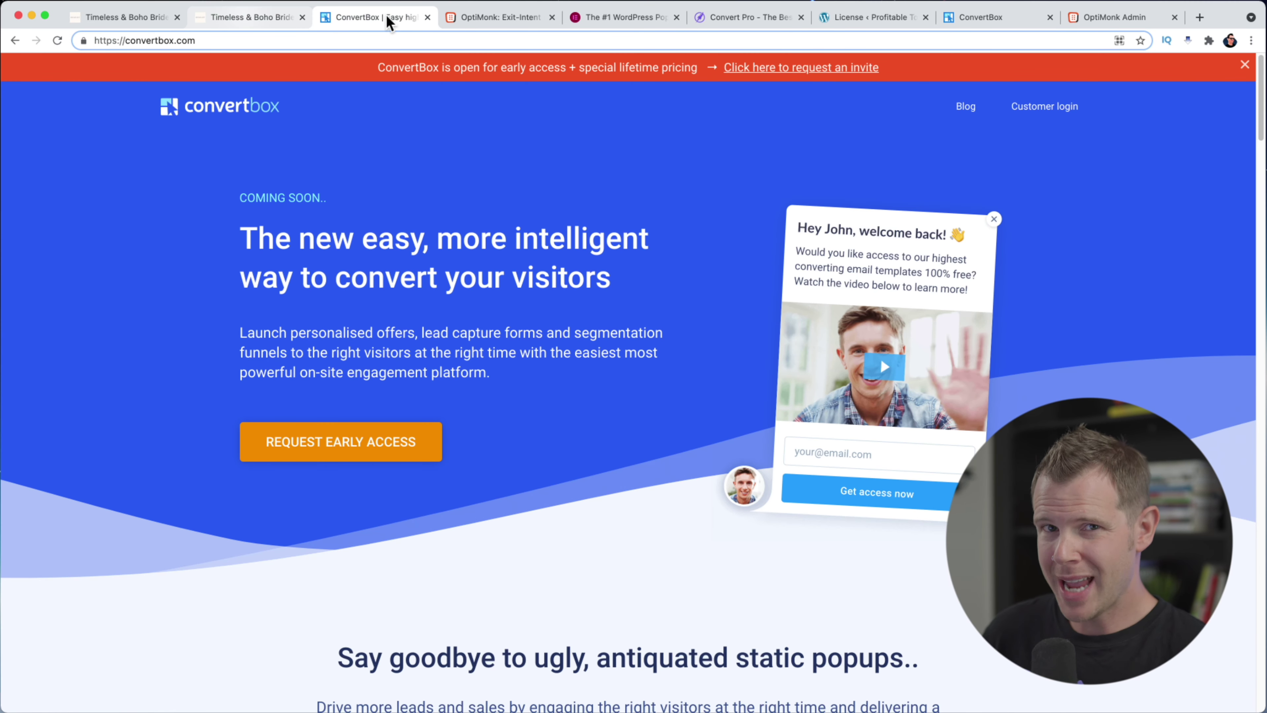
pyautogui.click(487, 23)
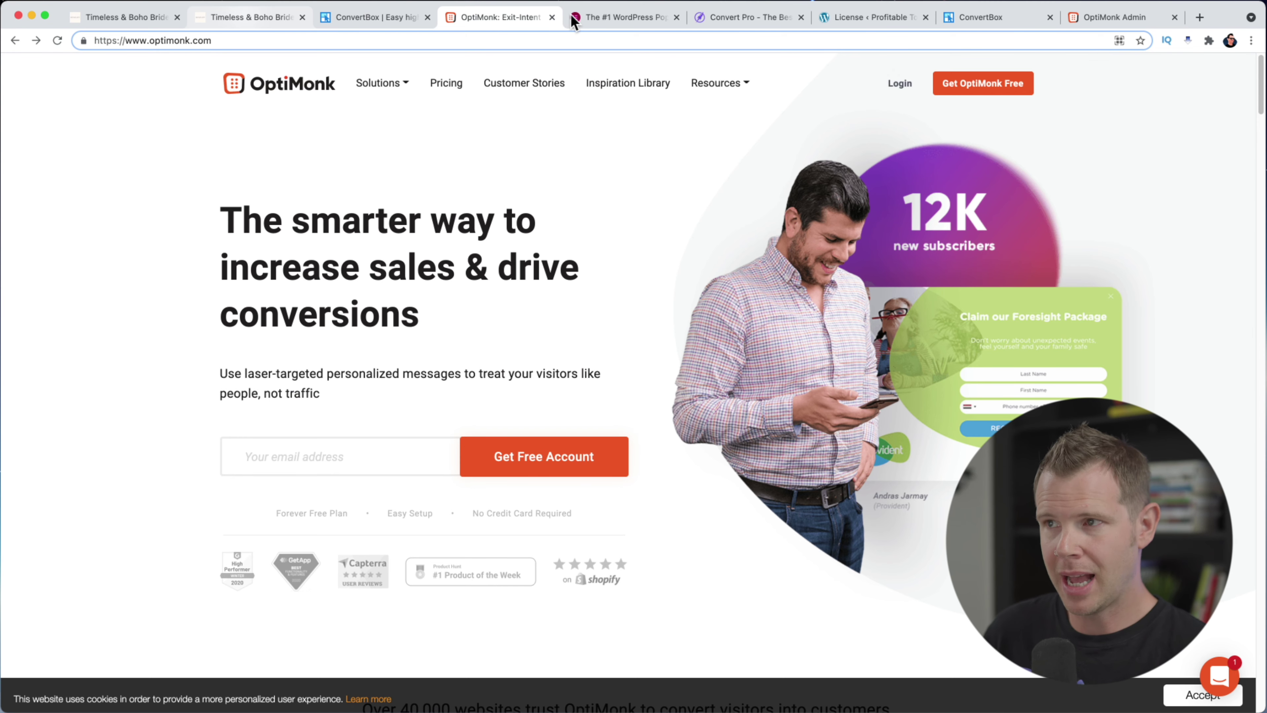
pyautogui.click(624, 24)
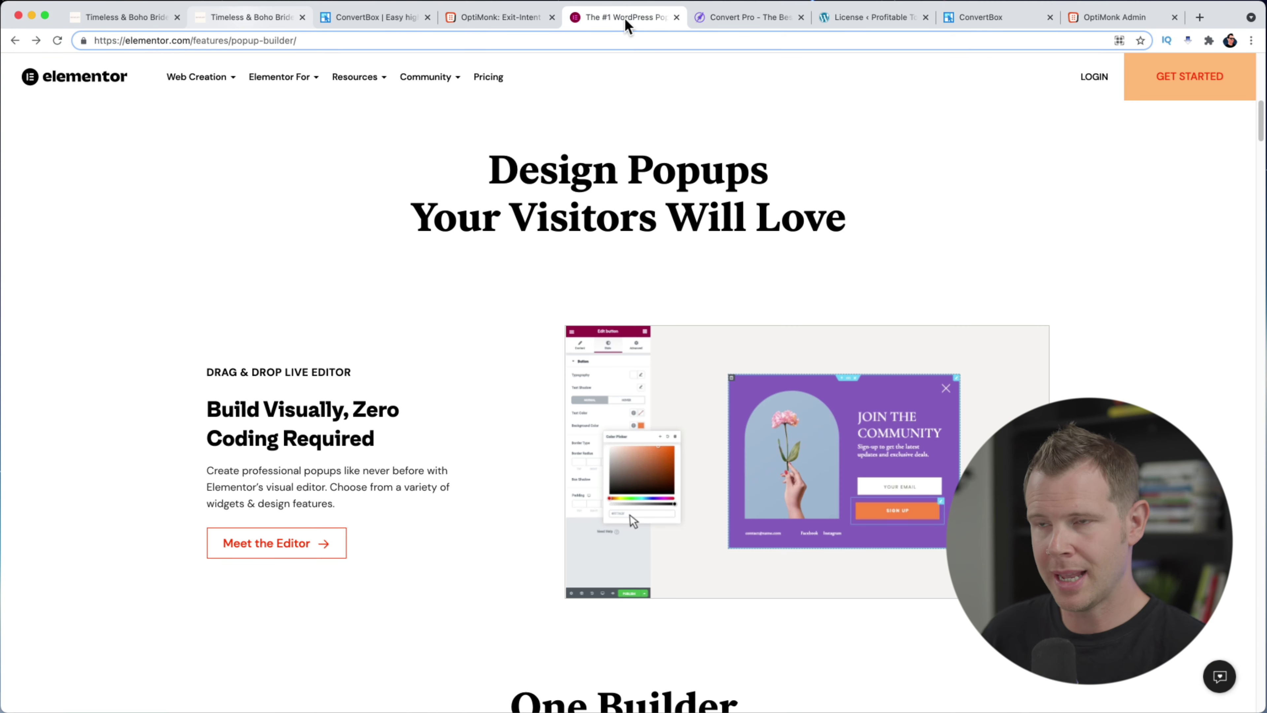
pyautogui.click(726, 24)
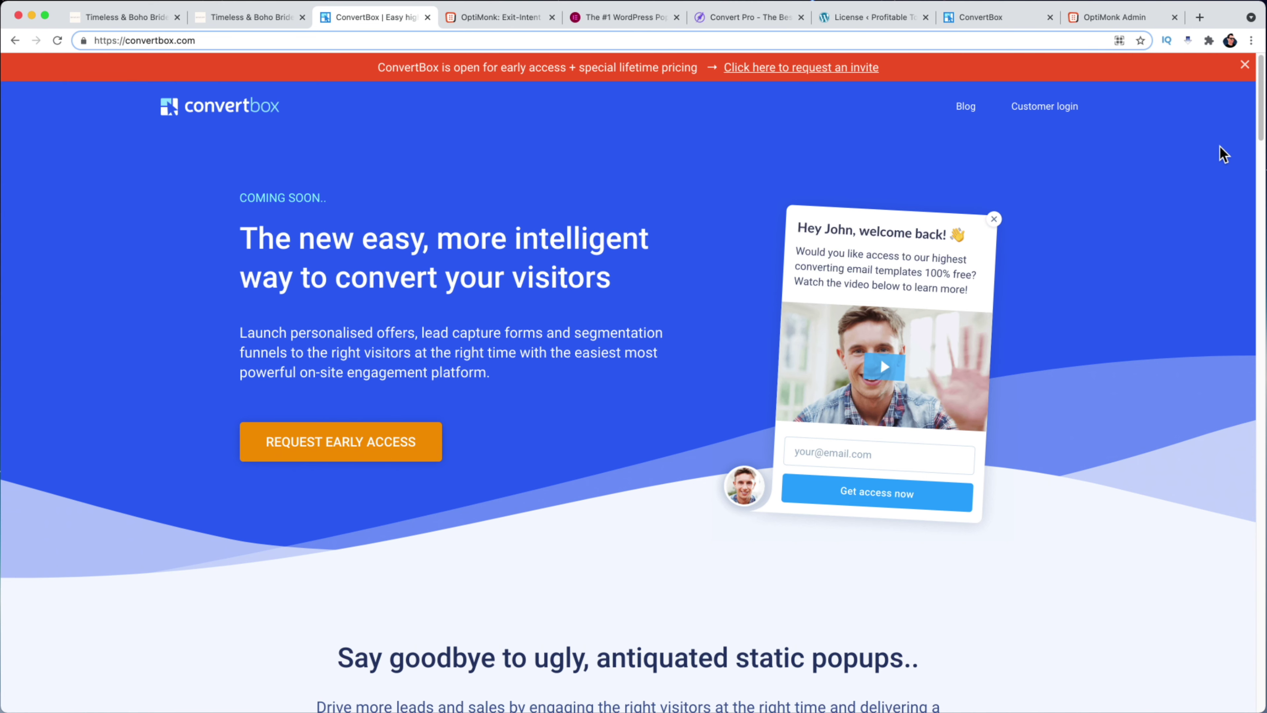
# - Scroll down the ConvertBox homepage toward the $495 early-access offer
pyautogui.moveTo(1260, 127); pyautogui.dragTo(1230, 520)
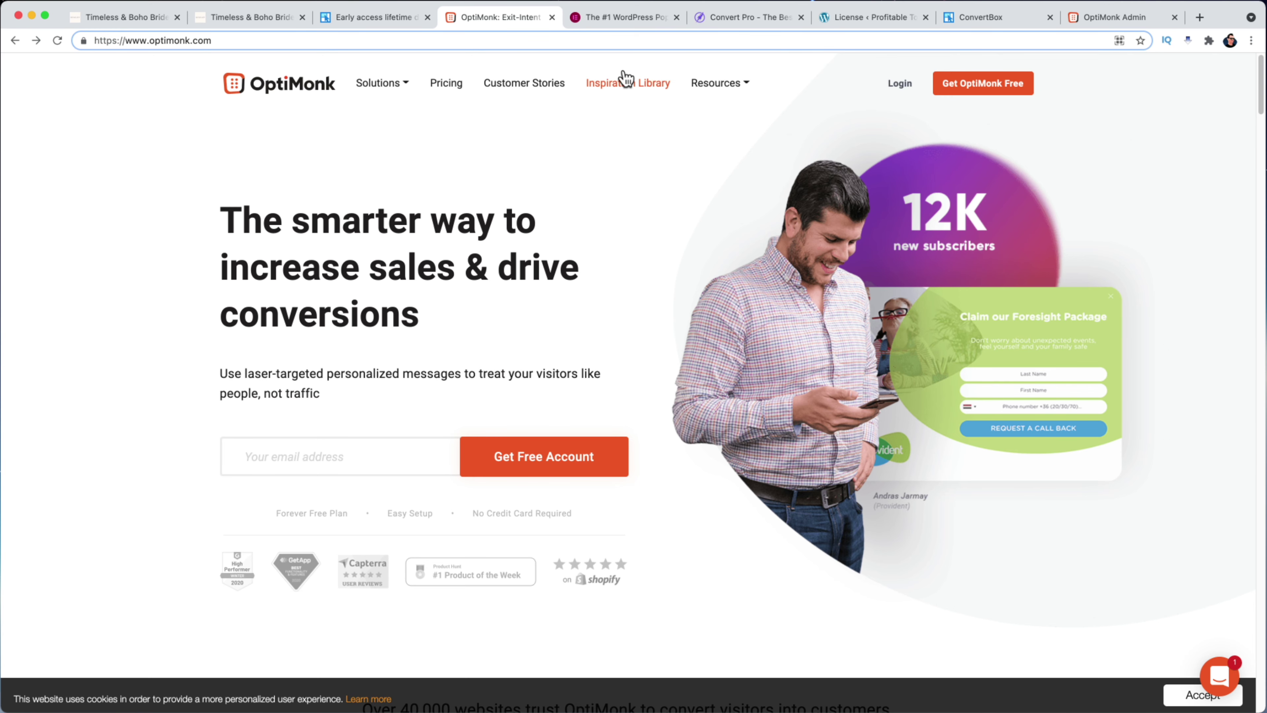
# - Open OptiMonk's Pricing page and scroll its plans from $0 Free to $199/month Premium
pyautogui.moveTo(1258, 94); pyautogui.dragTo(1249, 195)
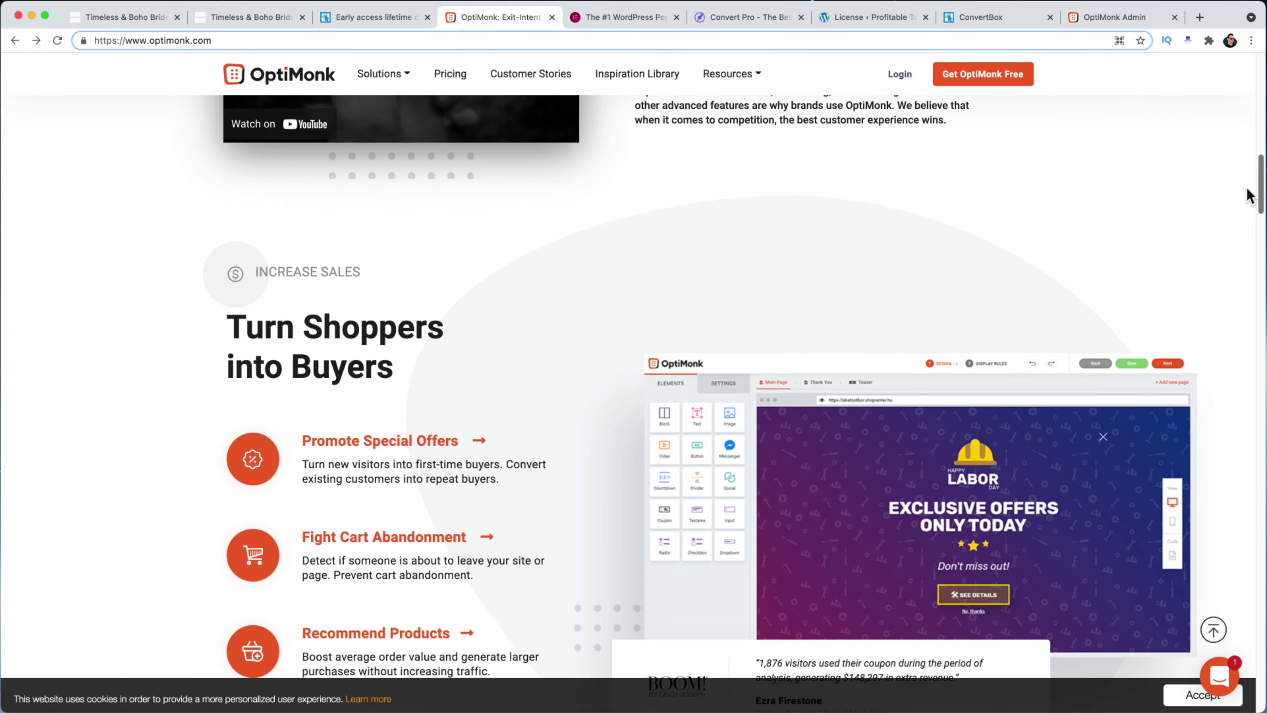
pyautogui.click(441, 78)
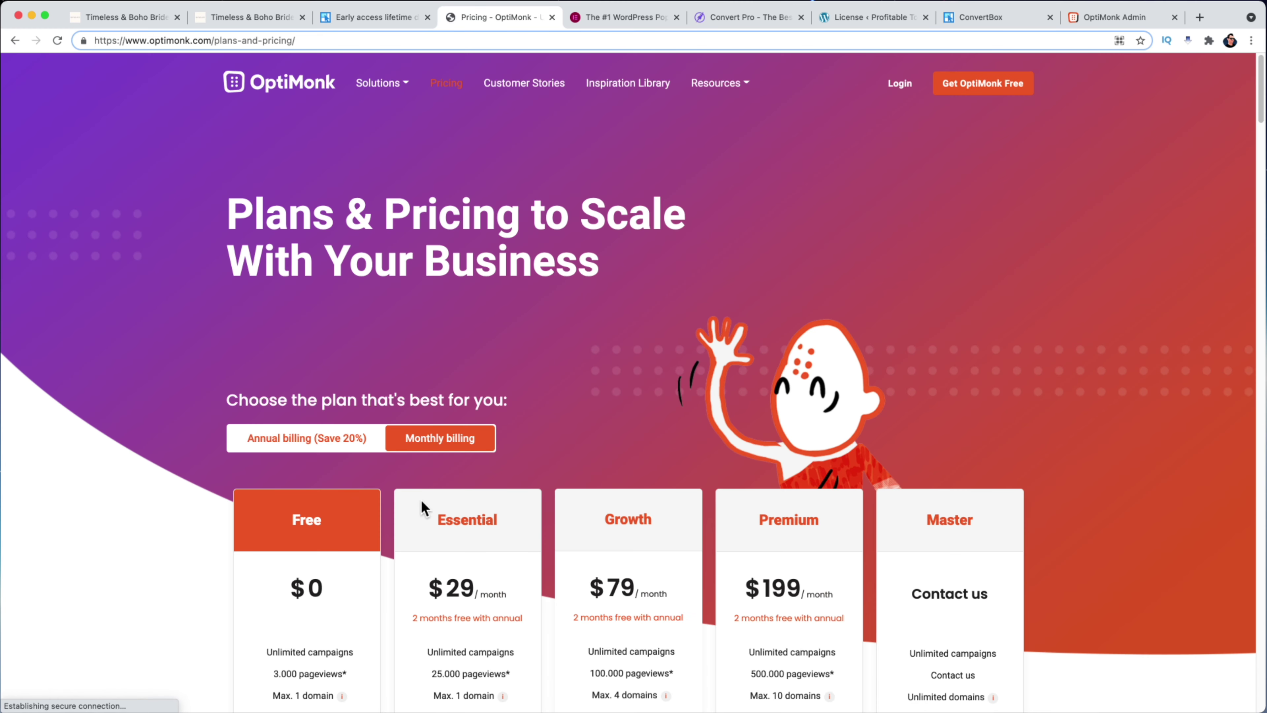
pyautogui.scroll(-3, 428, 497)
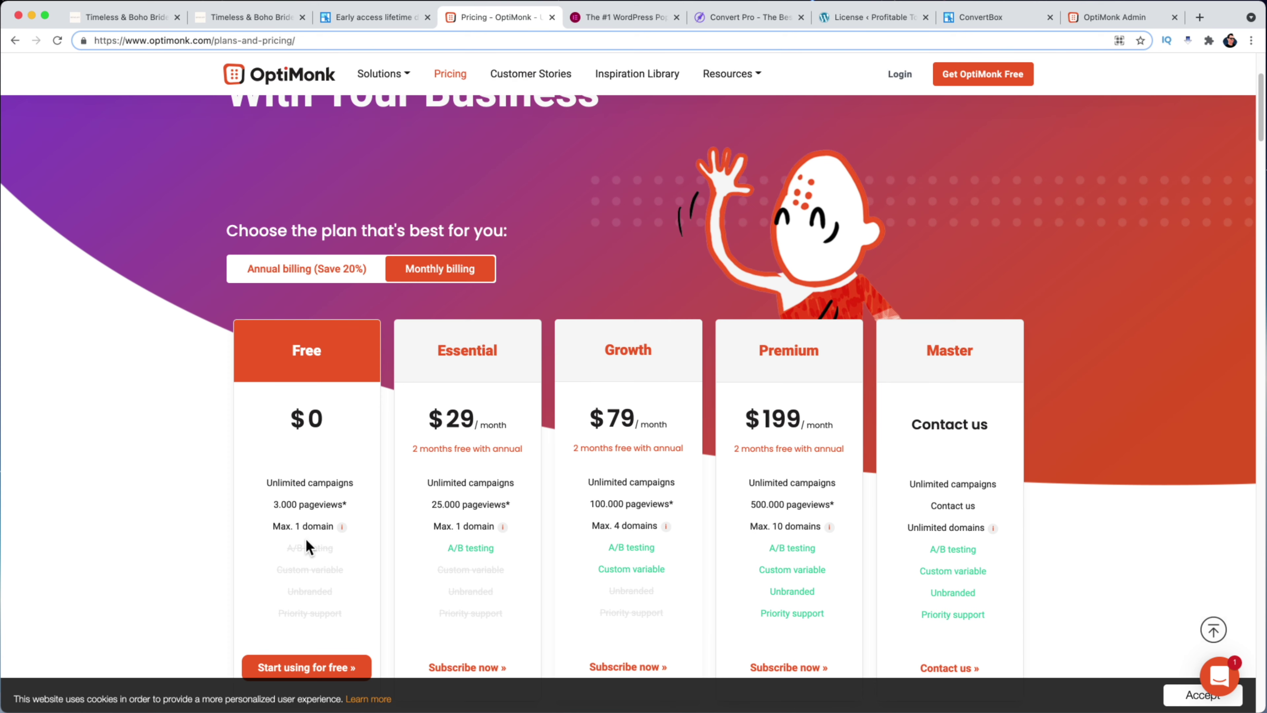
pyautogui.scroll(-1, 319, 519)
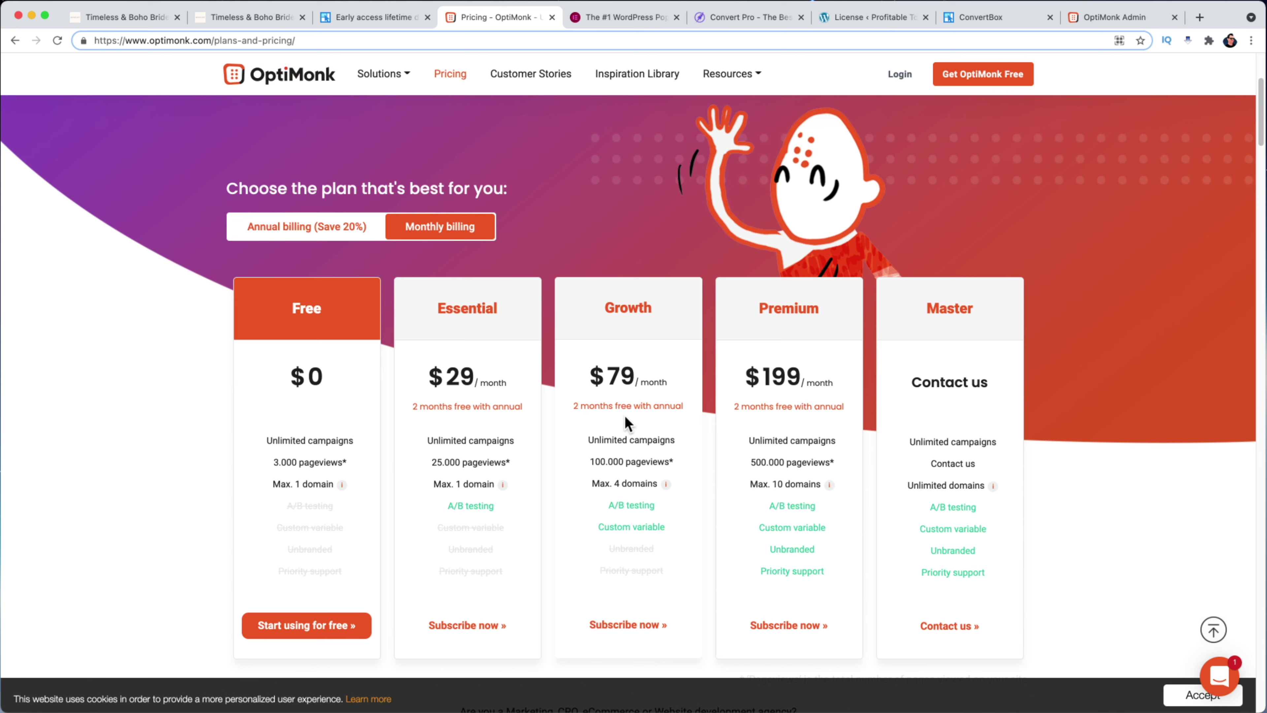
pyautogui.hotkey('ctrl', 'Tab')
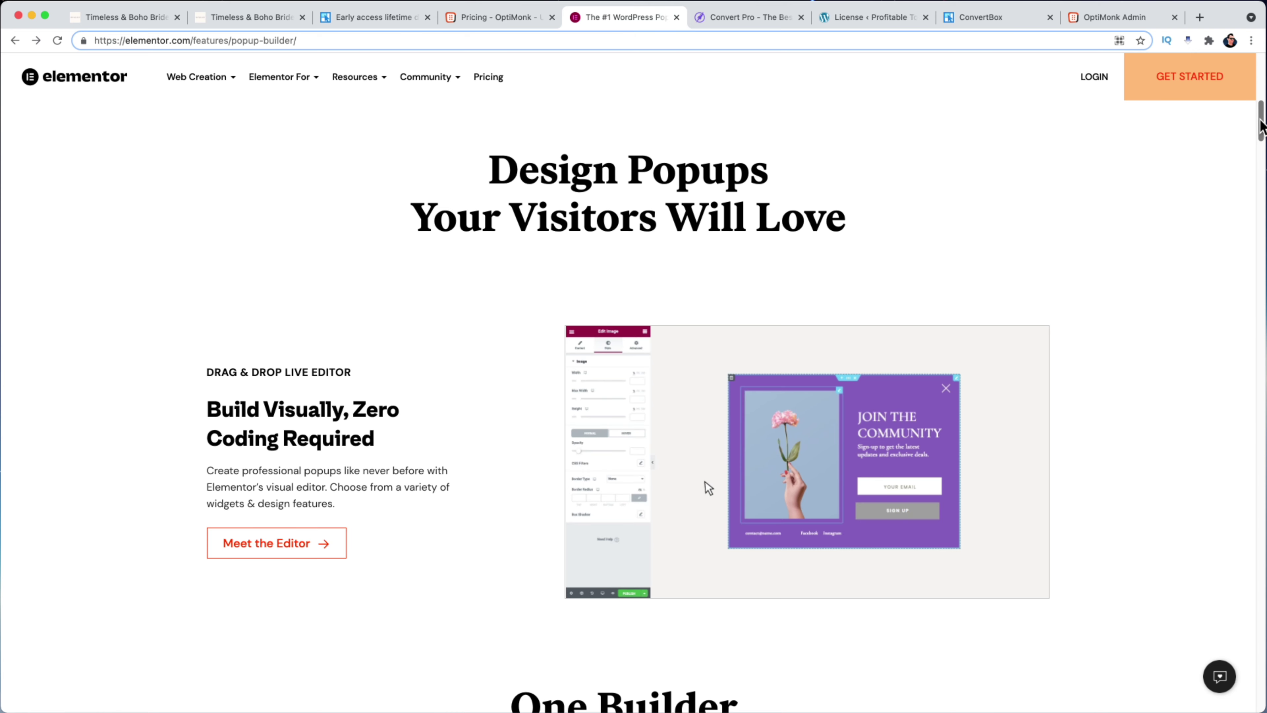
# - Open Elementor's pricing plans, ranging from US$49 to US$999 per year
pyautogui.moveTo(1260, 125); pyautogui.dragTo(1262, 174)
pyautogui.click(488, 77)
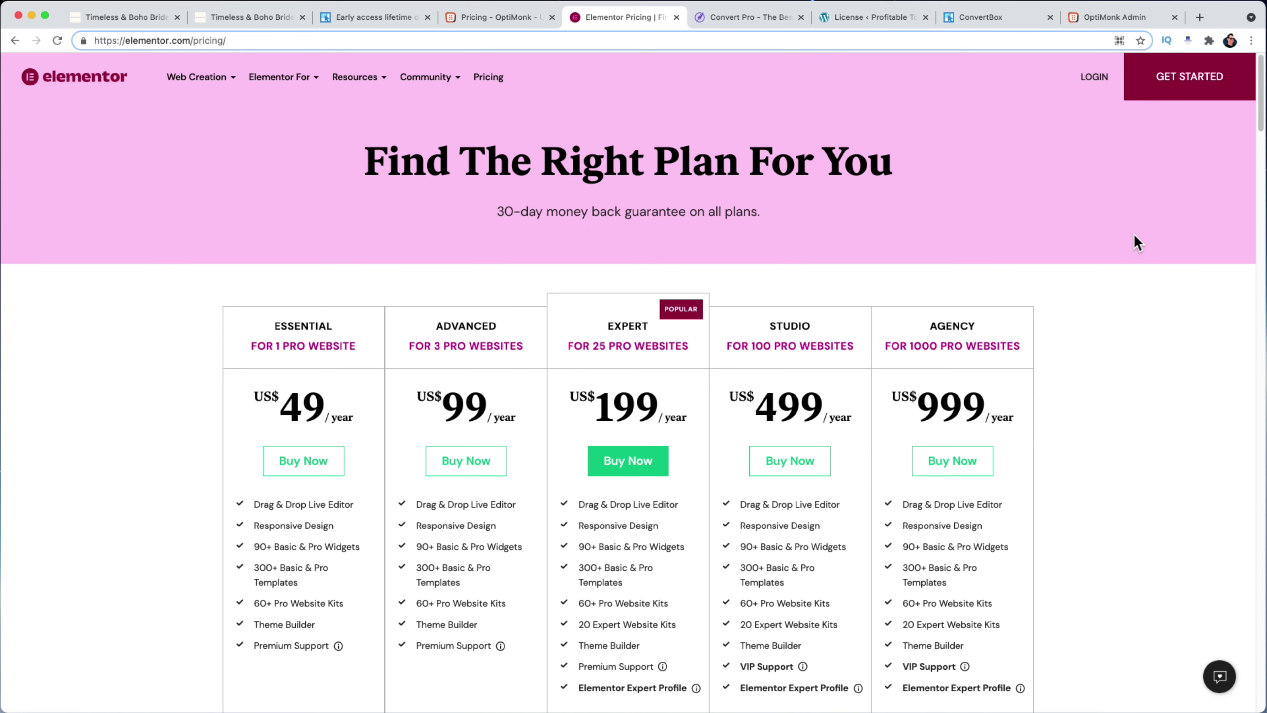
pyautogui.hotkey('ctrl', 'Tab')
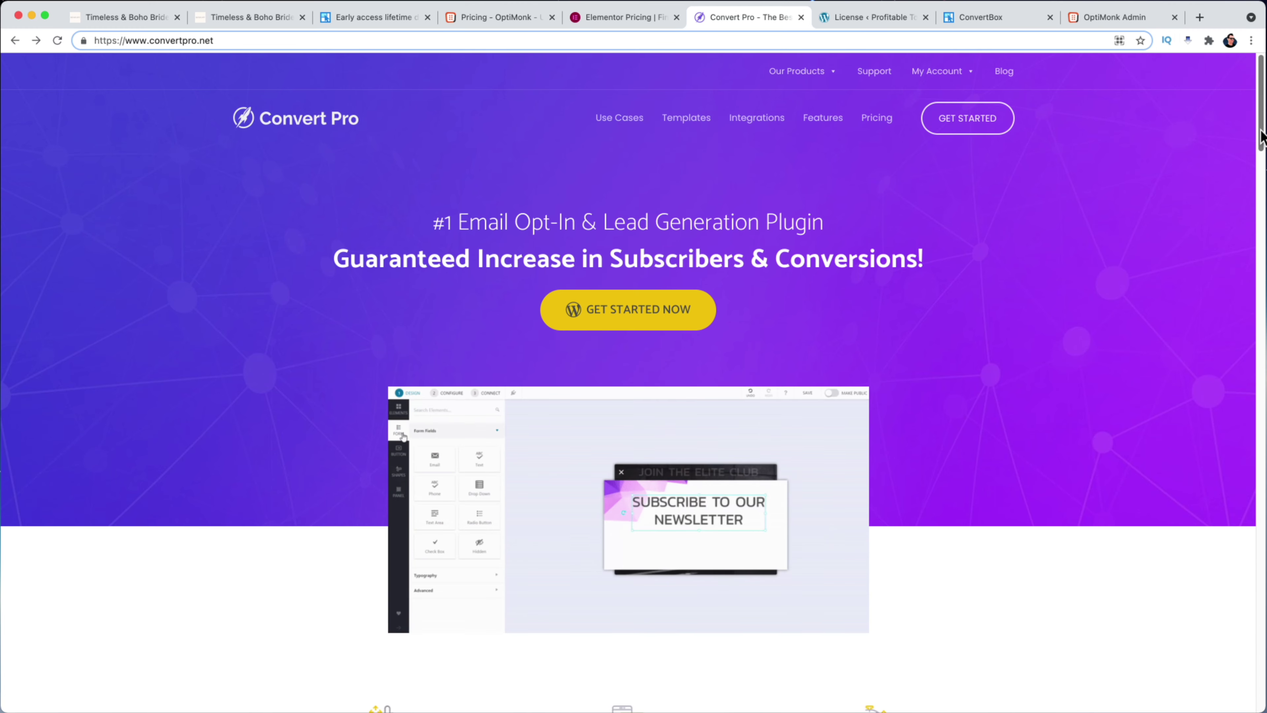
# - Scroll the Convert Pro homepage and go to its pricing page
pyautogui.scroll(-1, 1261, 139)
pyautogui.moveTo(1260, 139); pyautogui.dragTo(1221, 333)
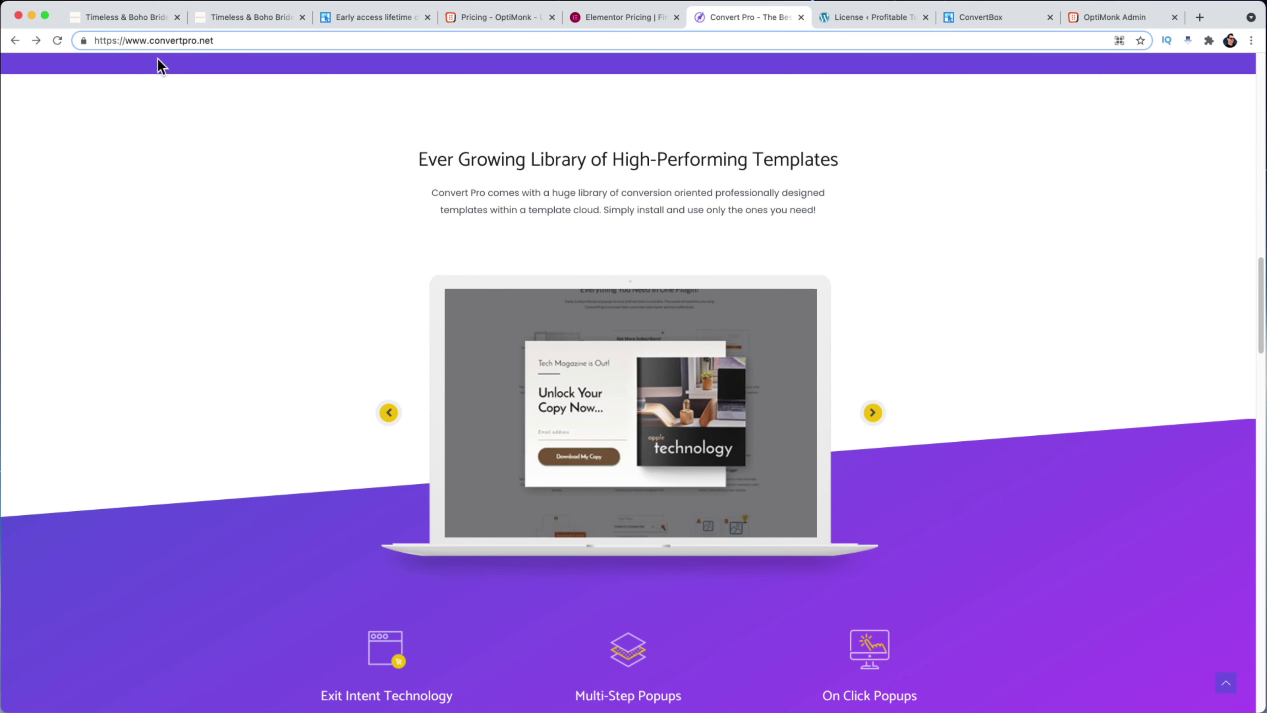
pyautogui.scroll(-6, 1120, 346)
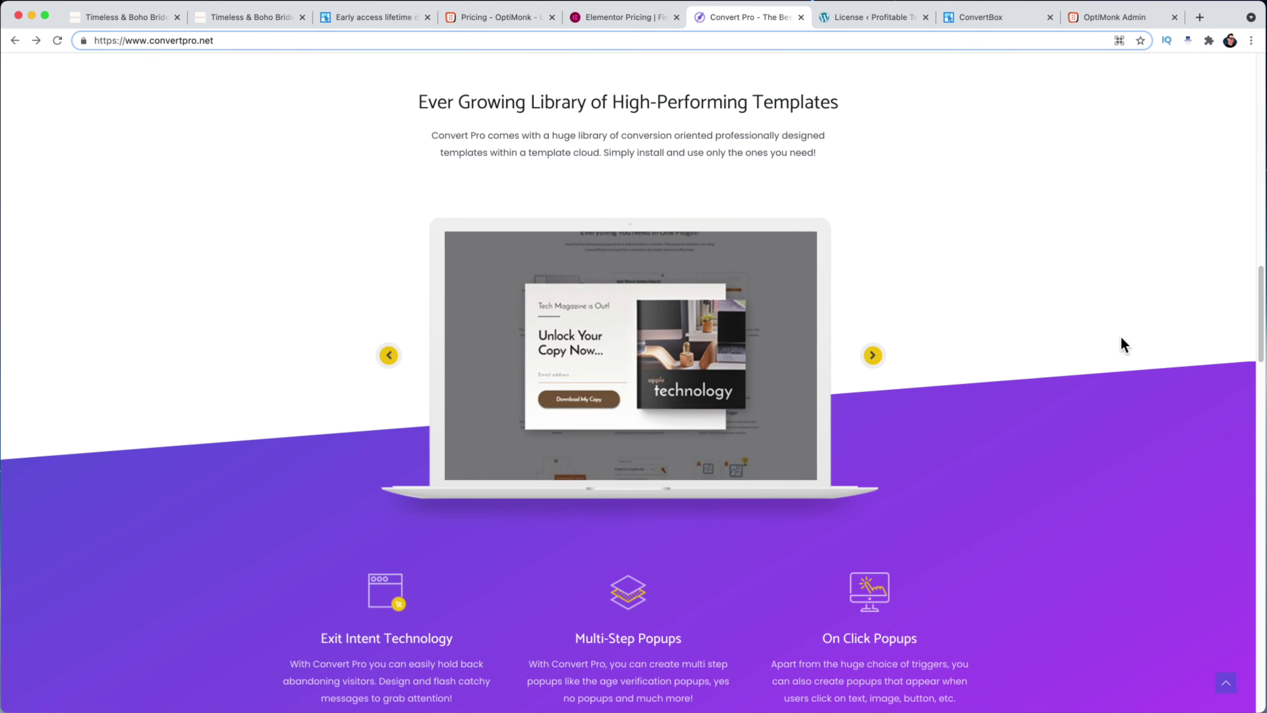
pyautogui.scroll(-2, 1120, 346)
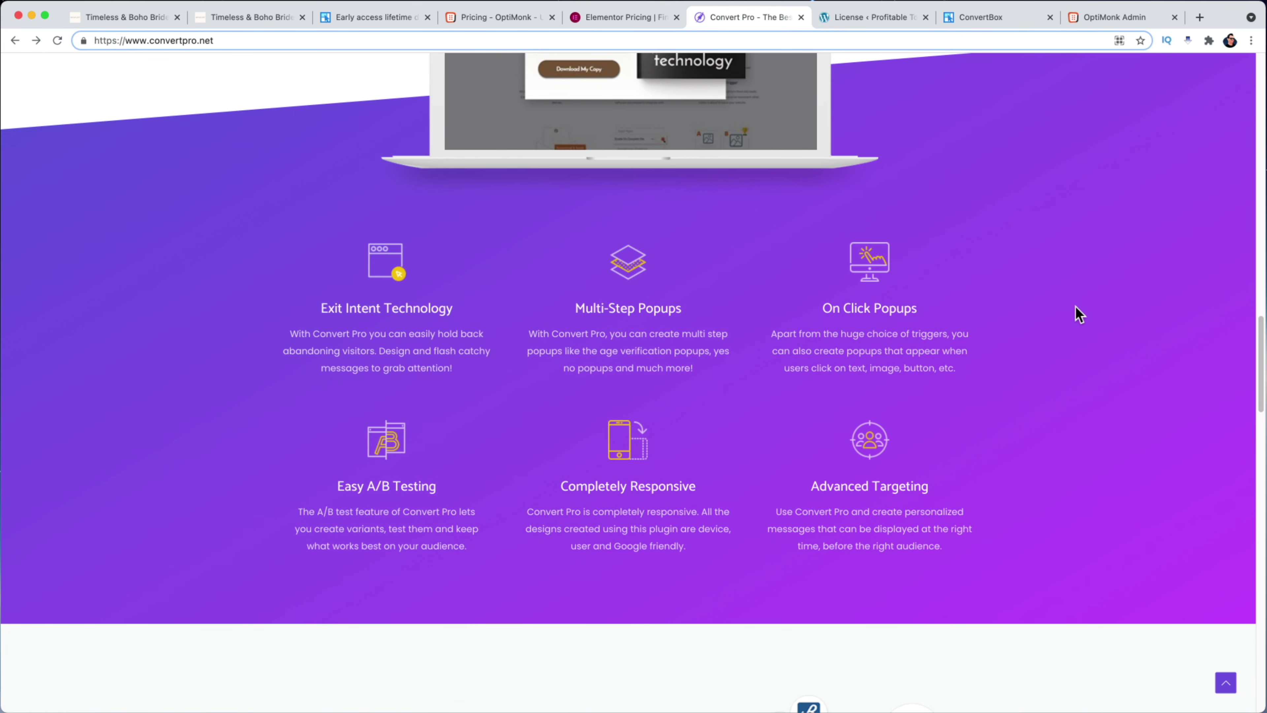
pyautogui.press('super+bracketright')
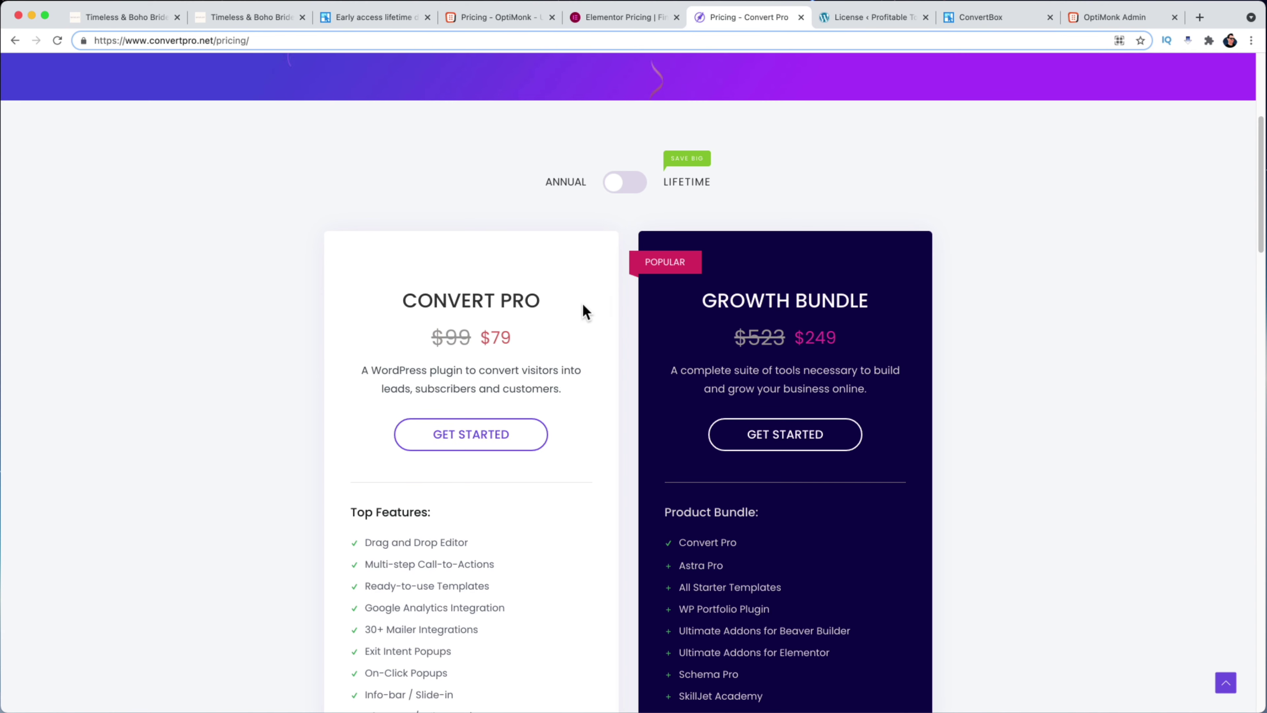
pyautogui.scroll(-5, 588, 320)
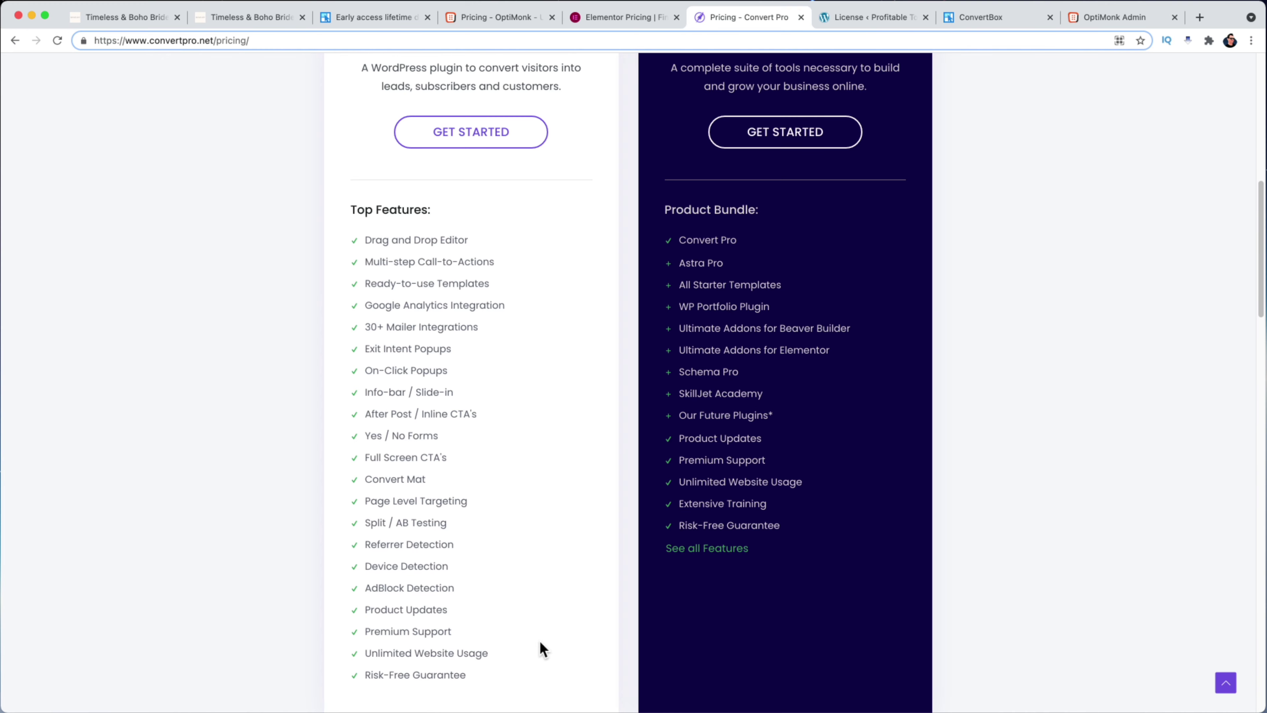
pyautogui.scroll(6, 541, 648)
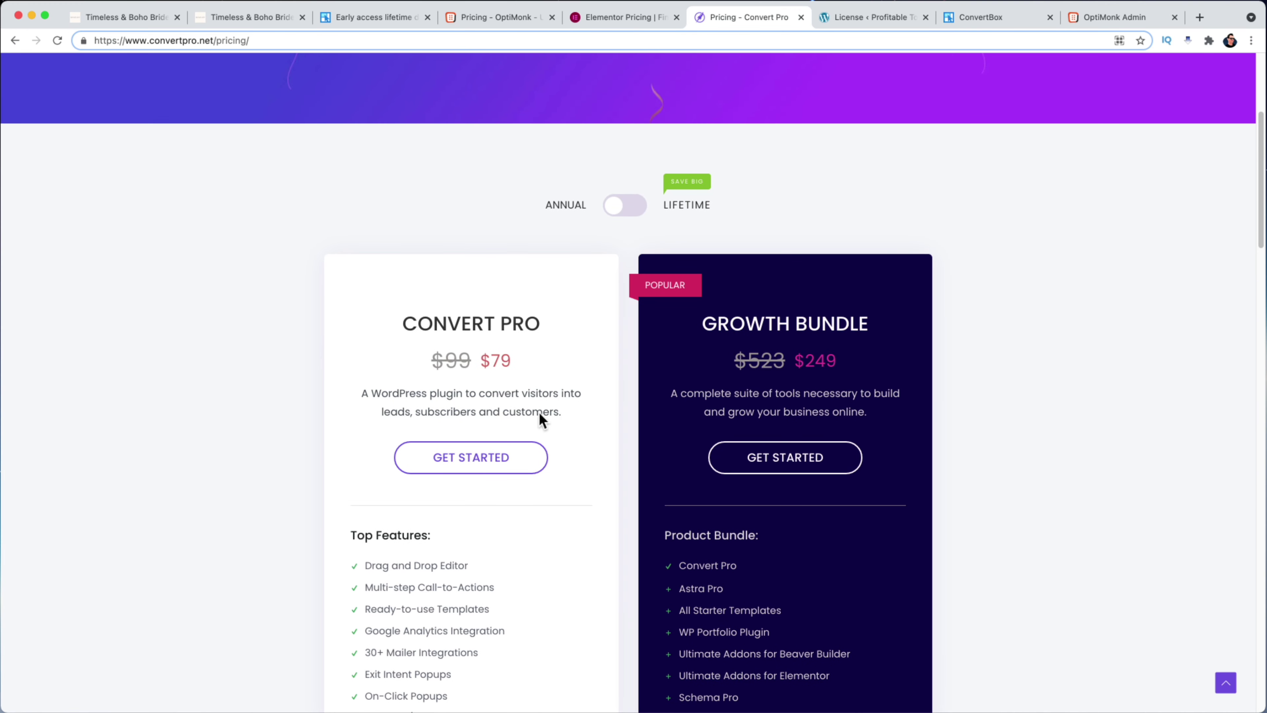
# - Switch Convert Pro pricing to Lifetime ($399 one-time, $699 Growth Bundle) and scan the features
pyautogui.click(618, 210)
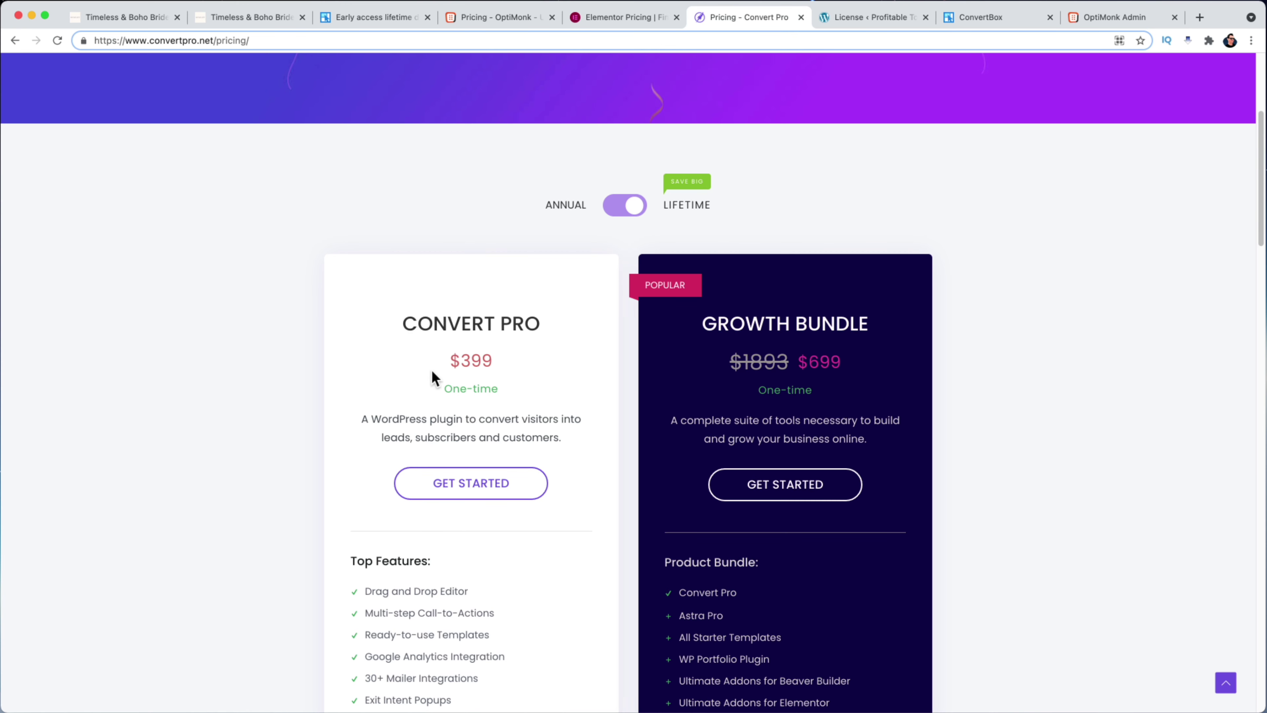
pyautogui.scroll(-5, 449, 439)
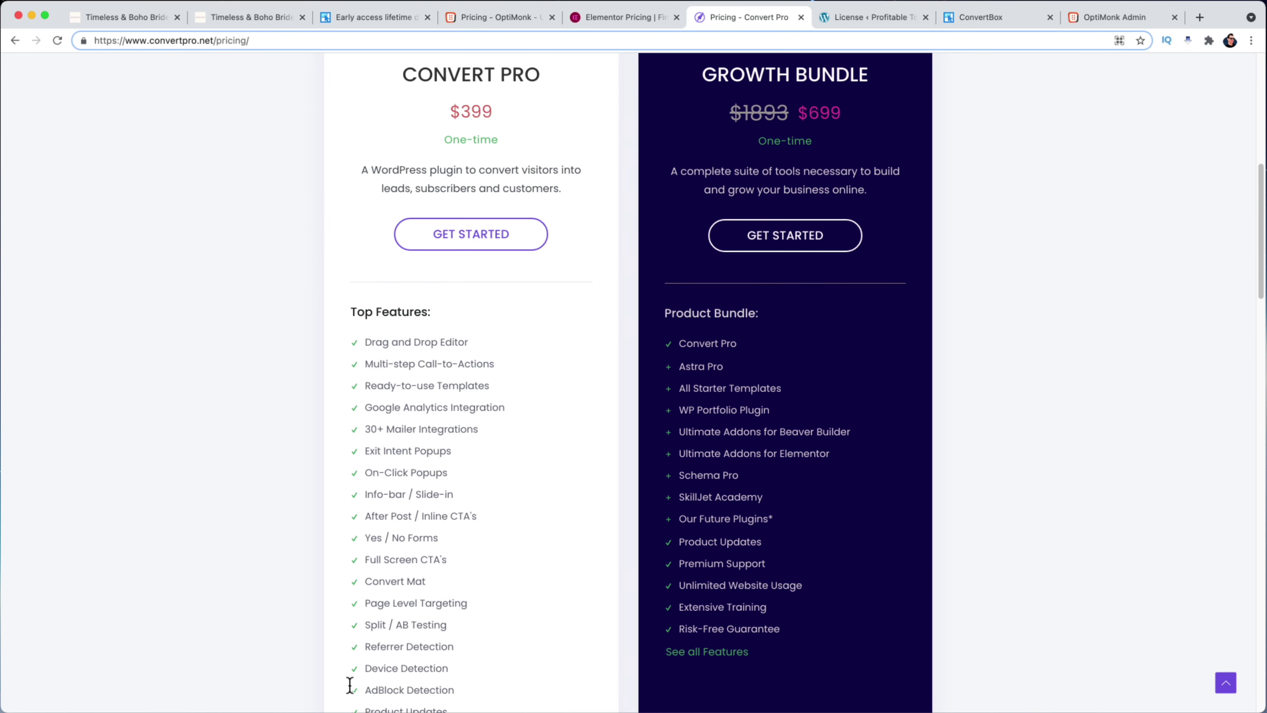
pyautogui.scroll(-1, 350, 686)
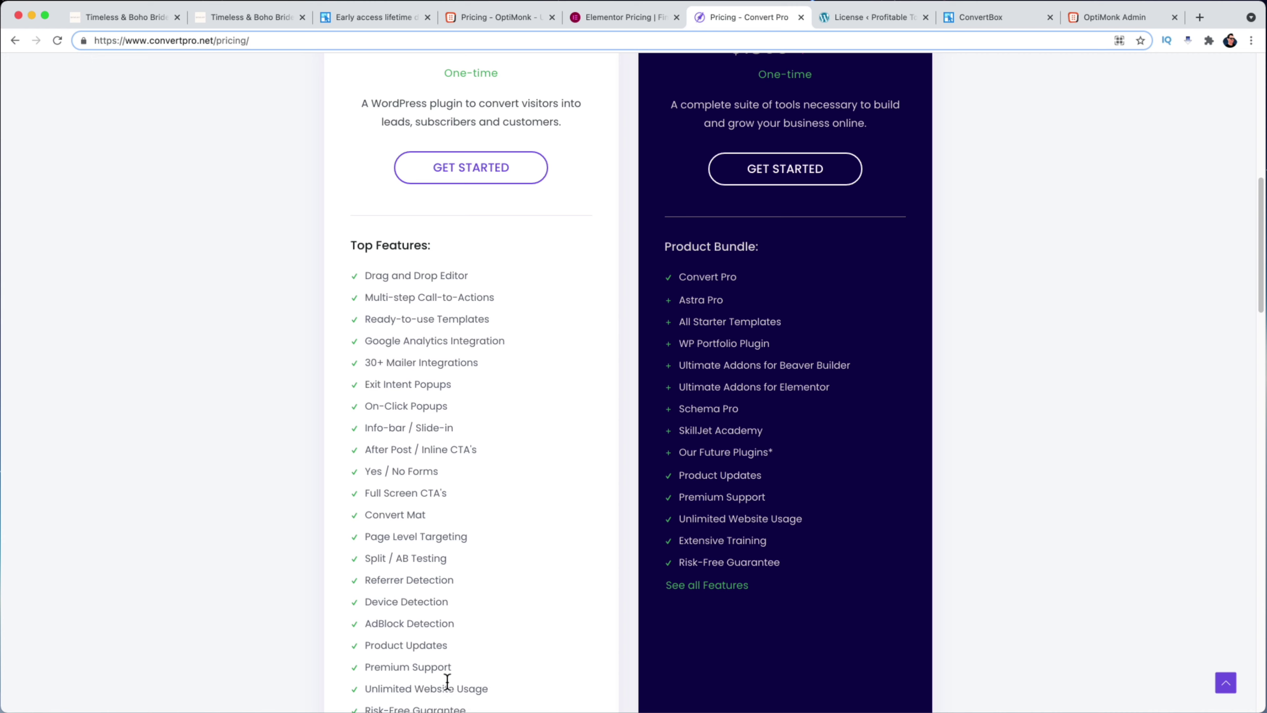
pyautogui.scroll(5, 539, 563)
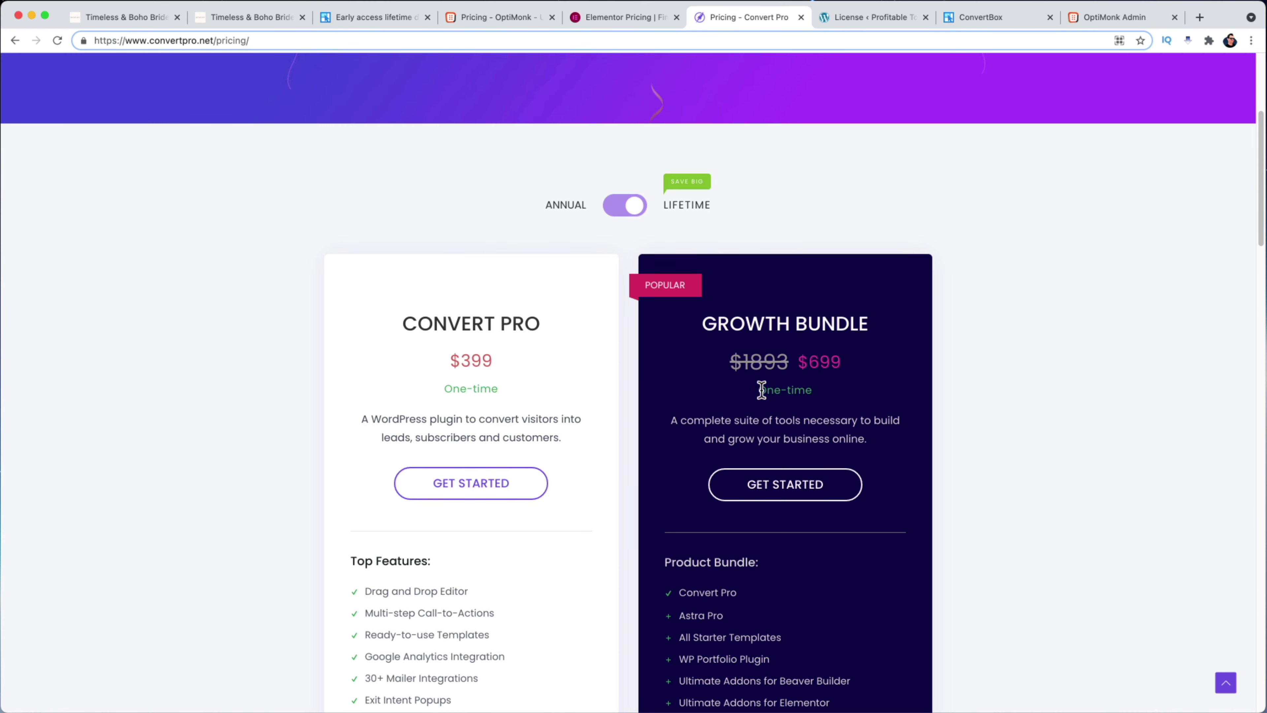
pyautogui.scroll(-3, 877, 482)
pyautogui.scroll(-1, 877, 482)
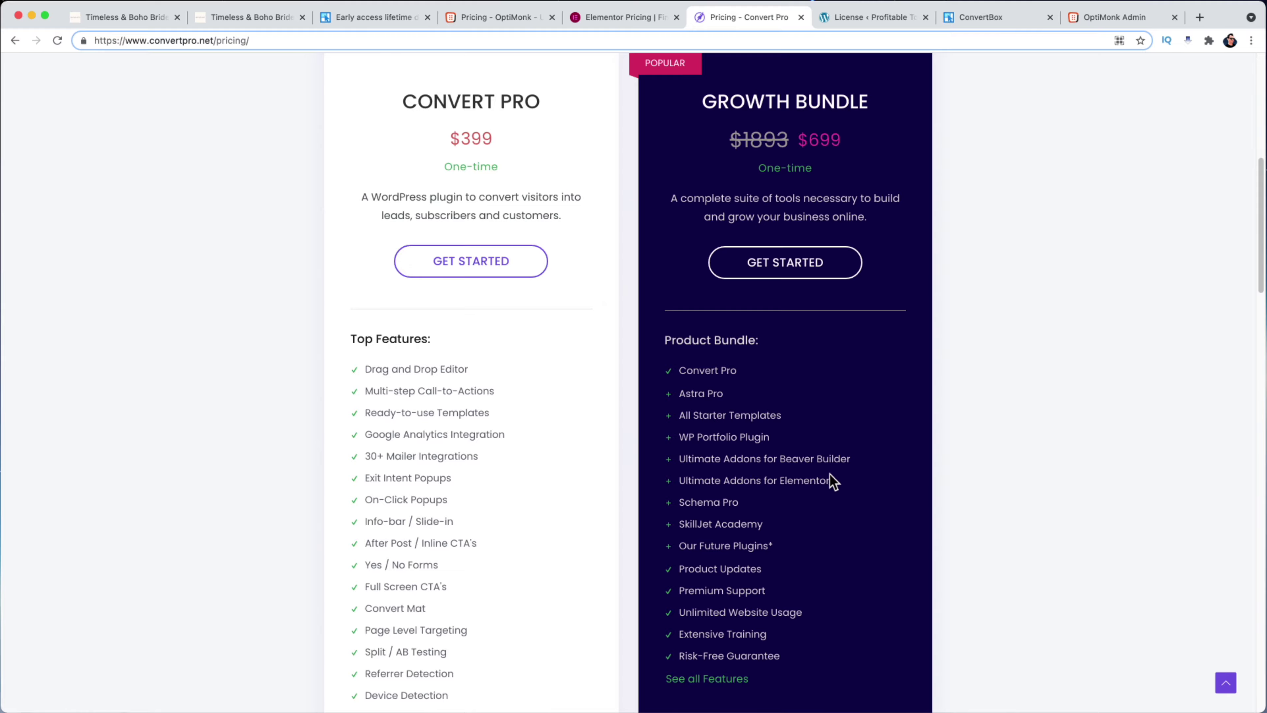
pyautogui.press('super+2')
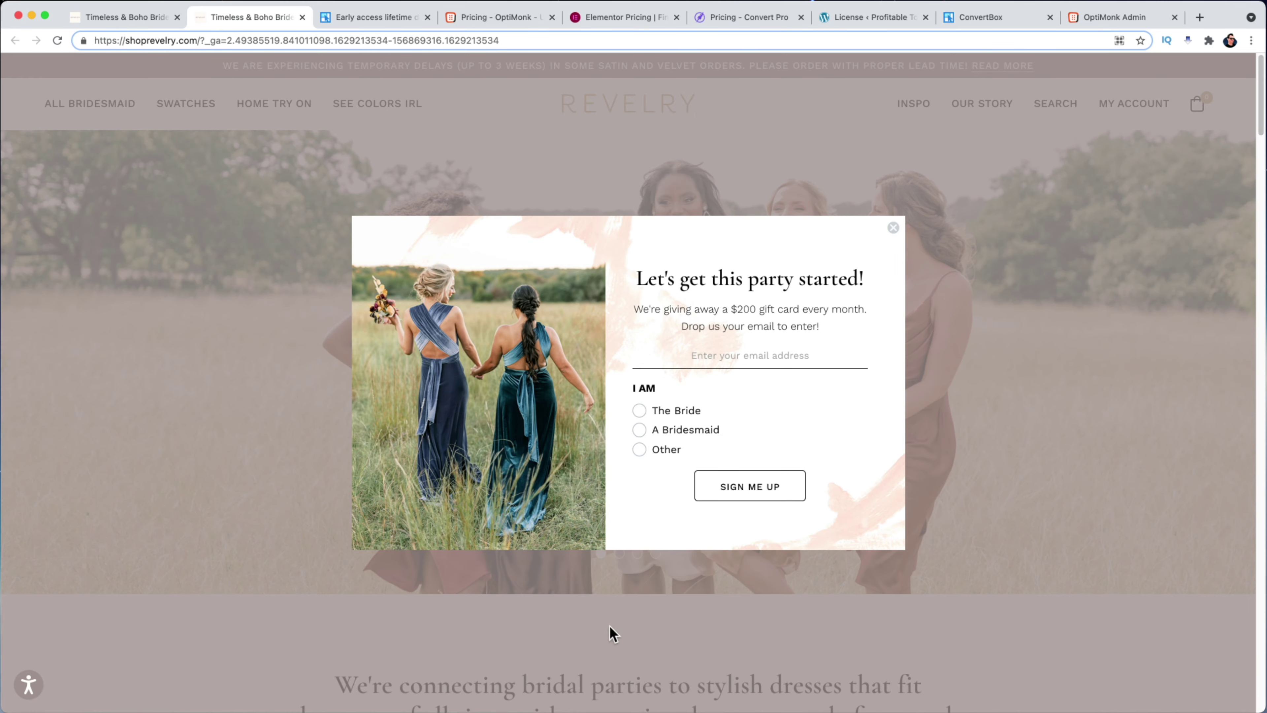
# - Open Chrome DevTools to inspect the Revelry popup's code
pyautogui.press('super+alt+i')
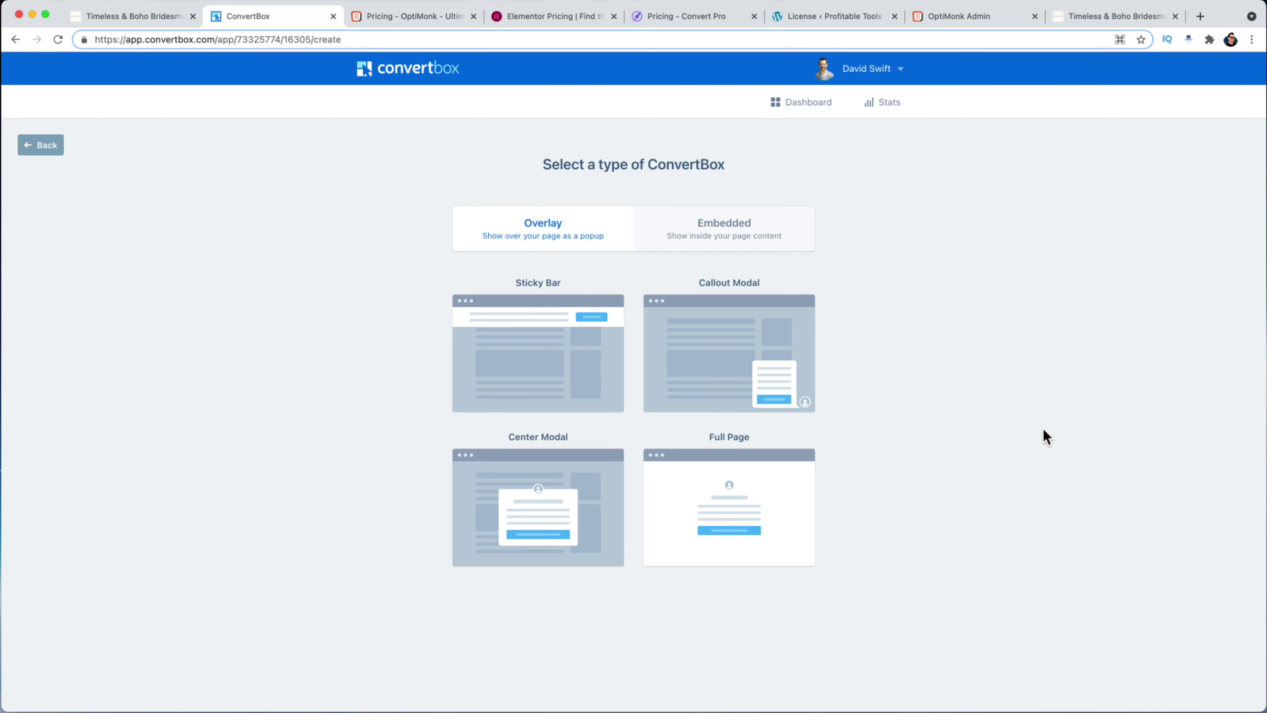
# - Choose the Center Modal box type and skip templates to build from scratch
pyautogui.click(555, 514)
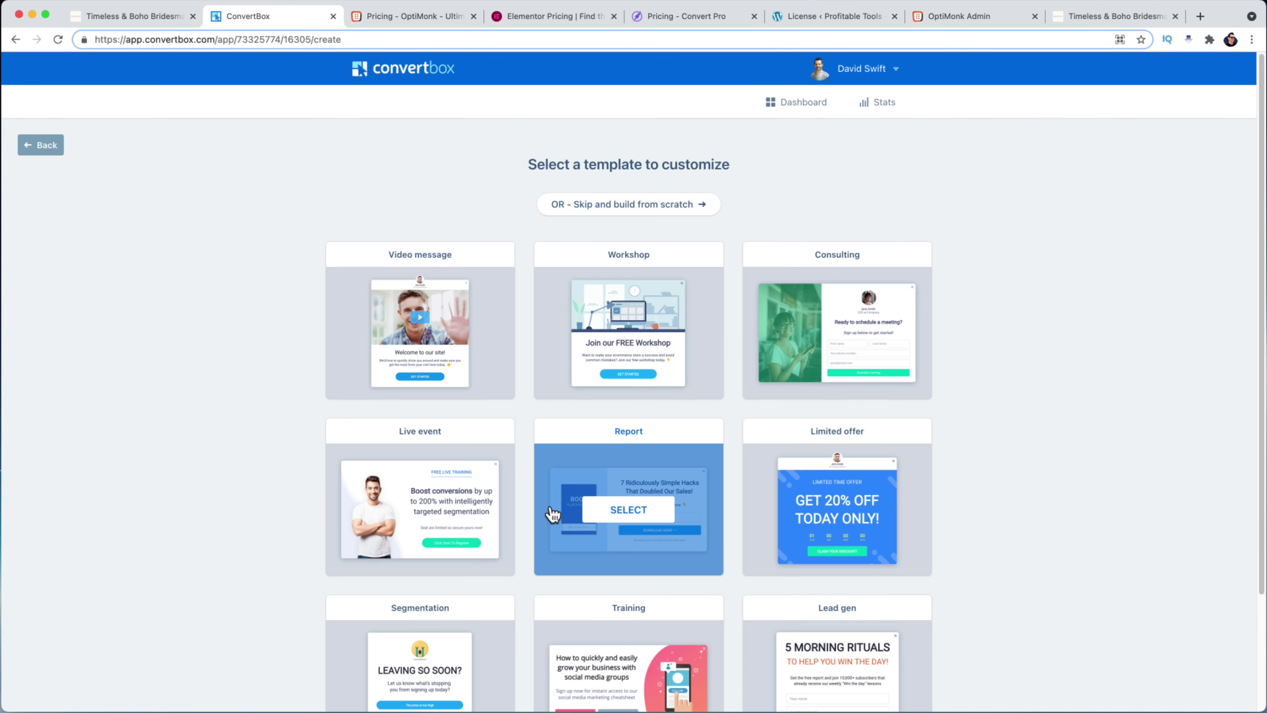
pyautogui.click(639, 204)
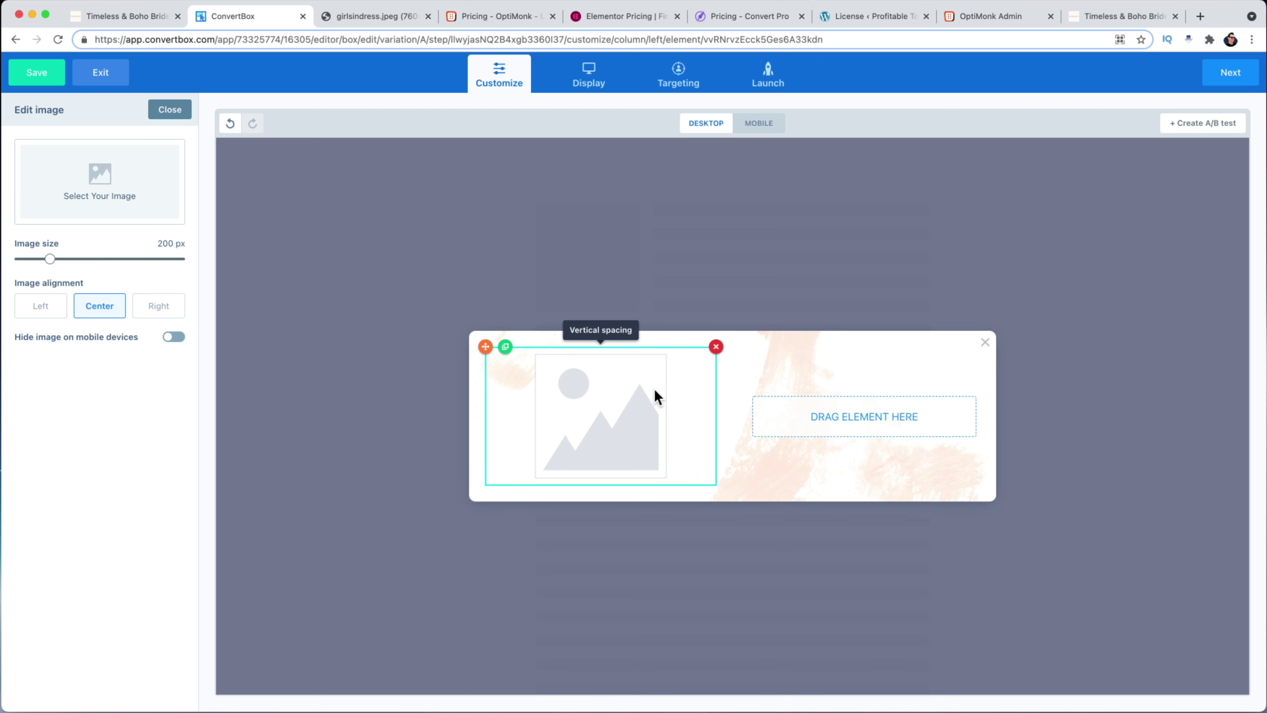
# - Open the placeholder's image library and try dragging in the bridesmaid photo
pyautogui.click(73, 190)
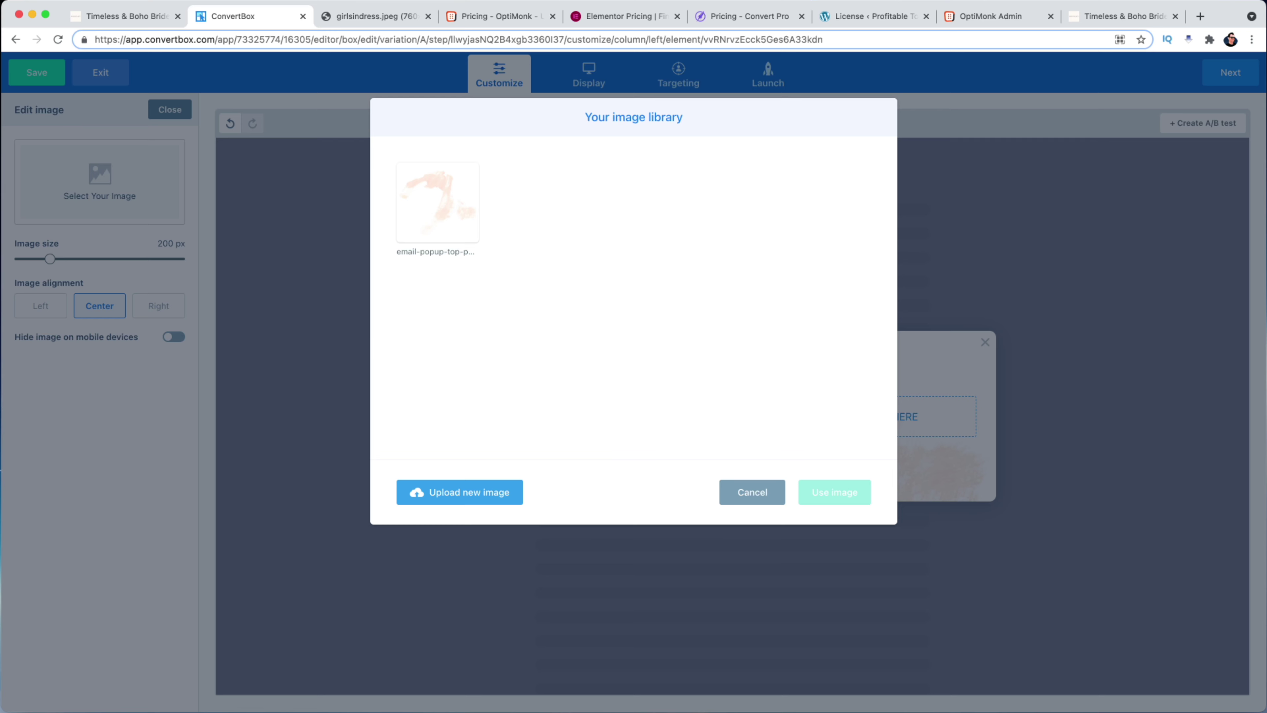
pyautogui.moveTo(948, 439); pyautogui.dragTo(553, 278)
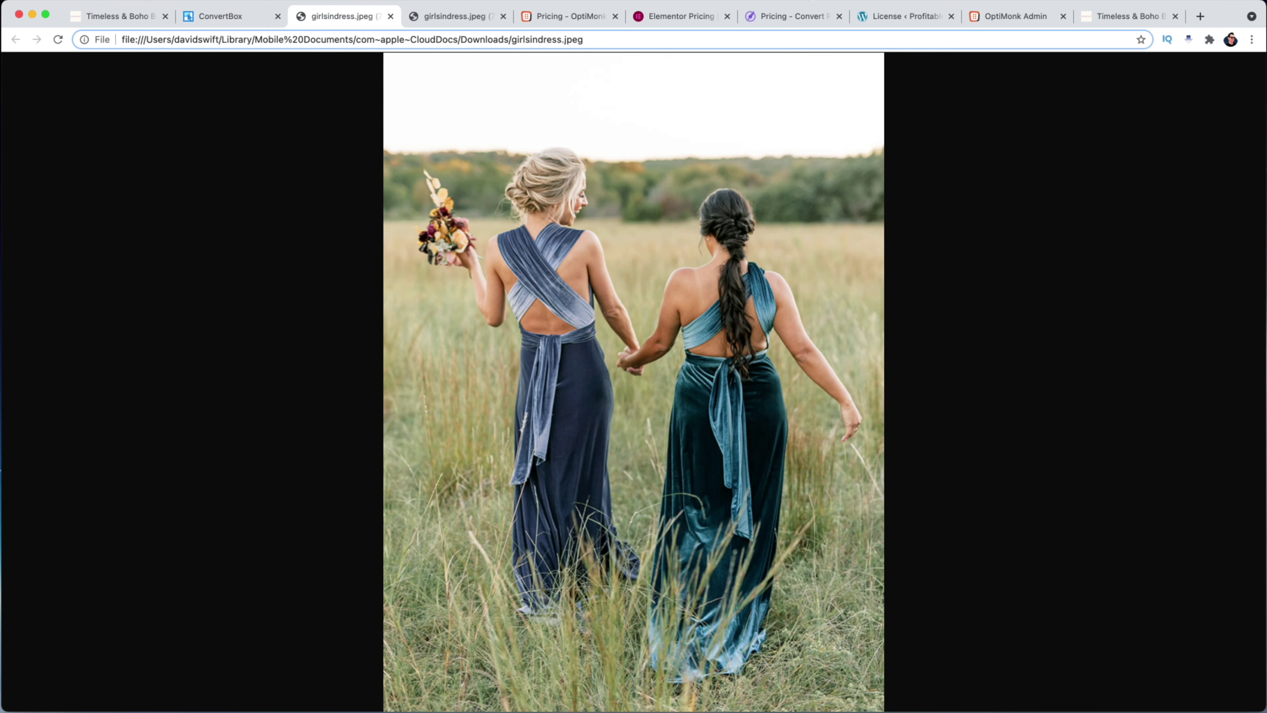
pyautogui.click(391, 17)
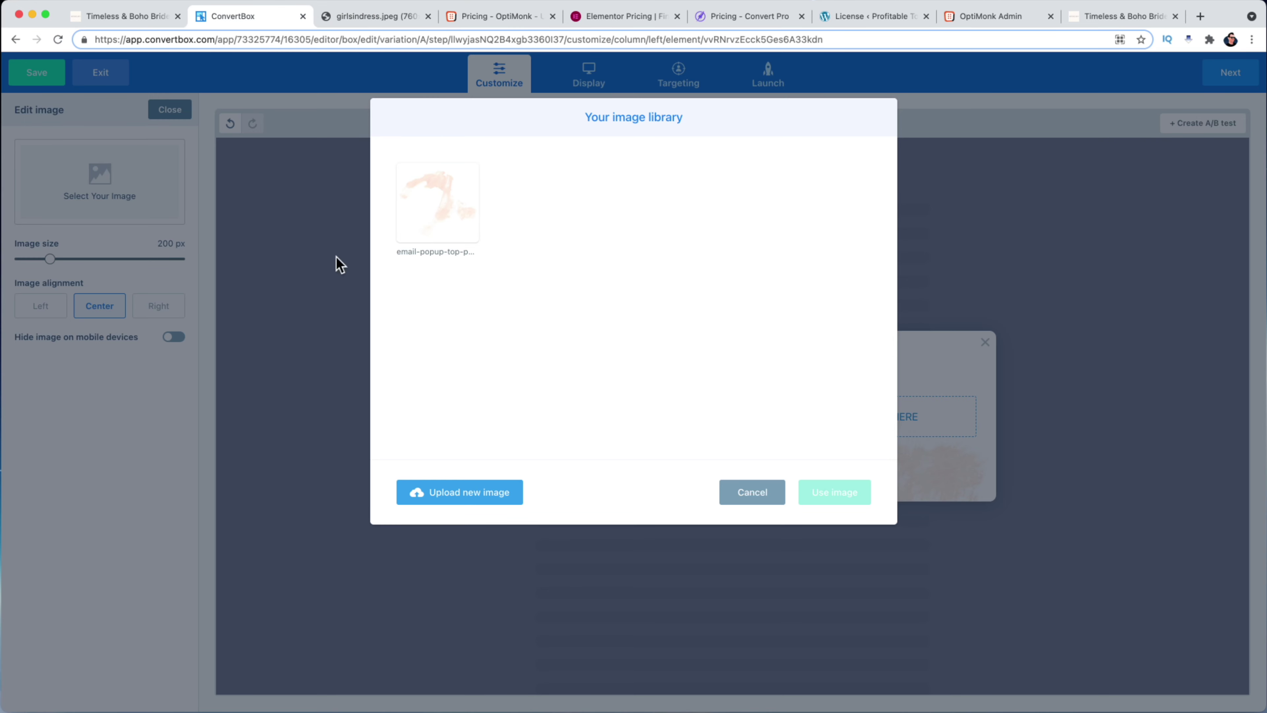
# - Upload girlsindress.jpeg from Downloads and insert it into the popup
pyautogui.click(488, 503)
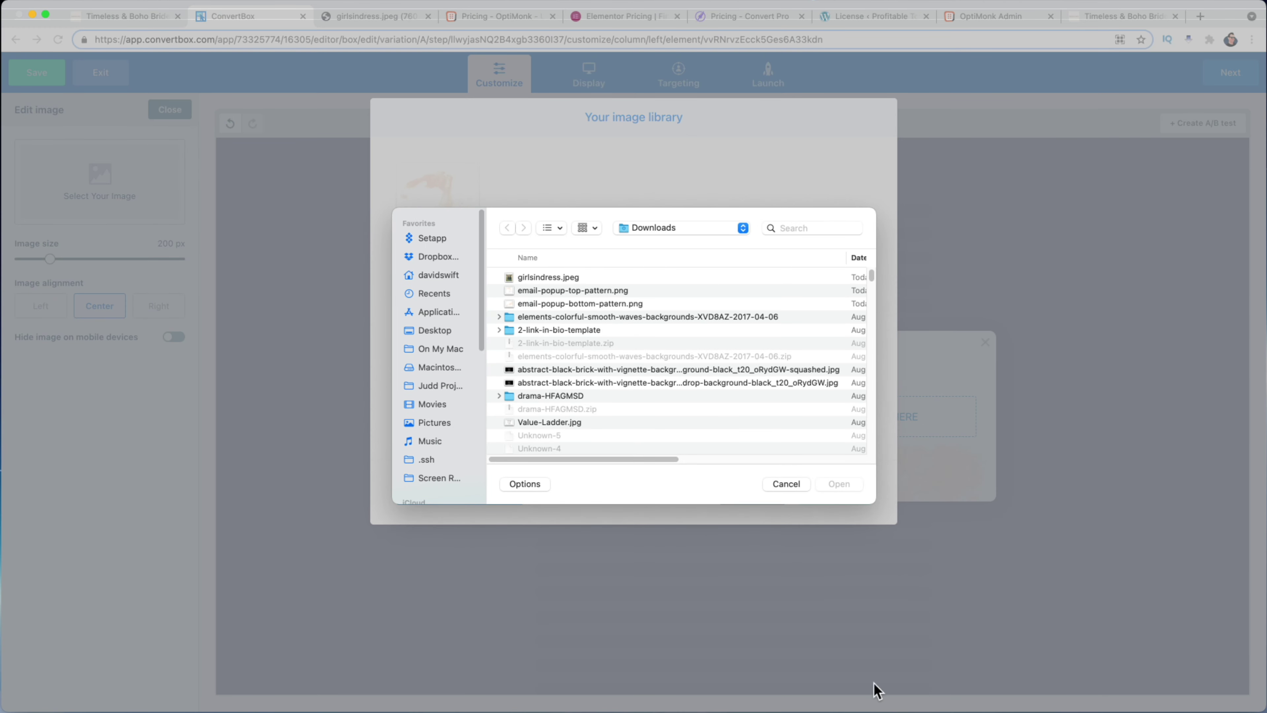
pyautogui.doubleClick(548, 276)
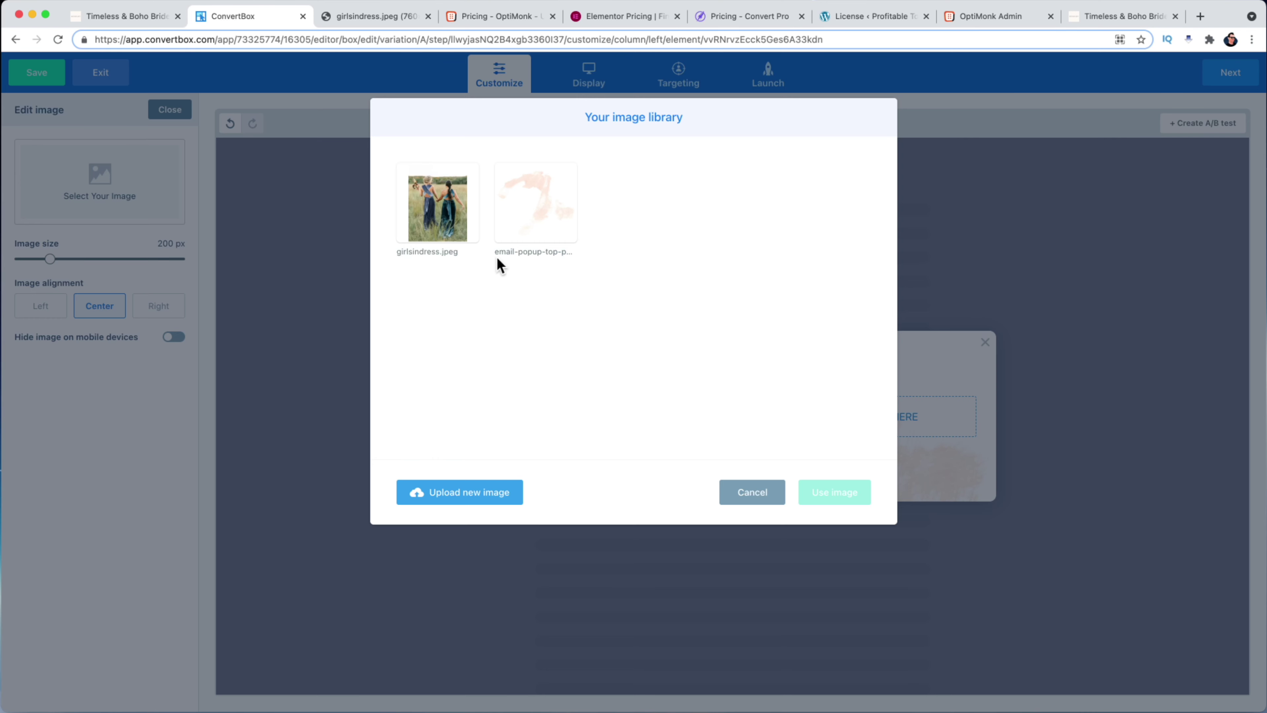
pyautogui.click(462, 224)
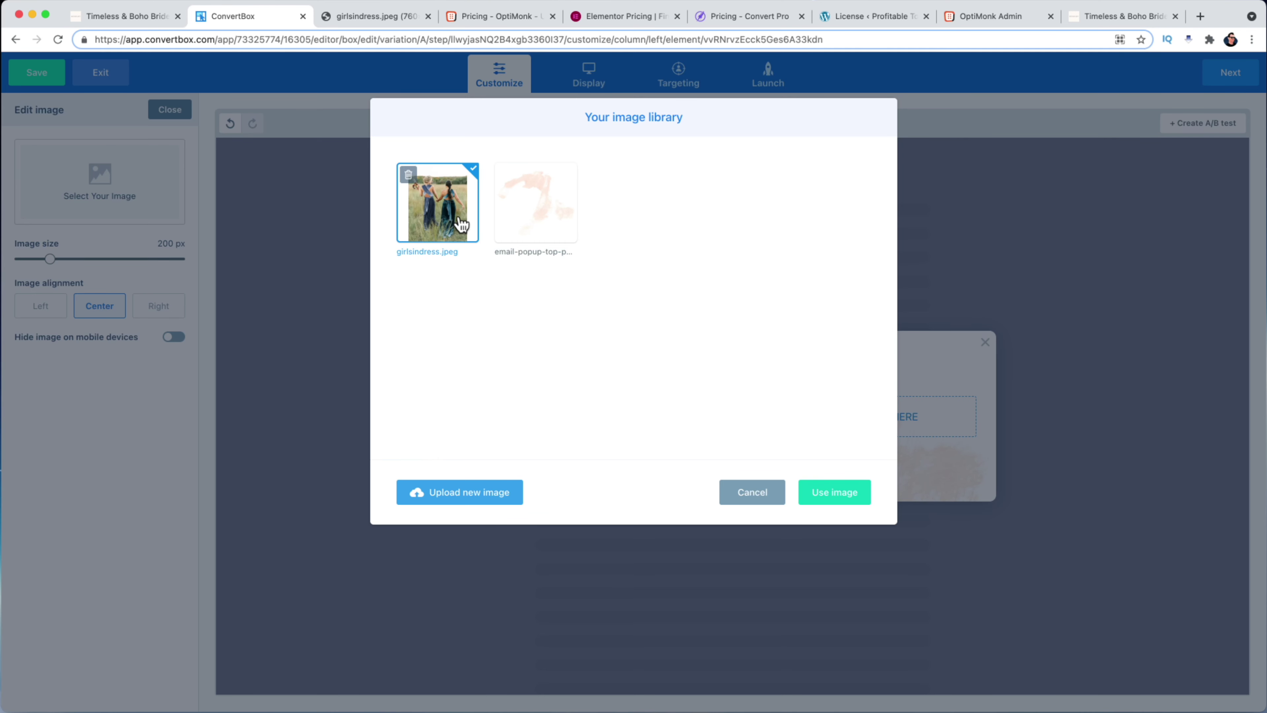
pyautogui.click(829, 496)
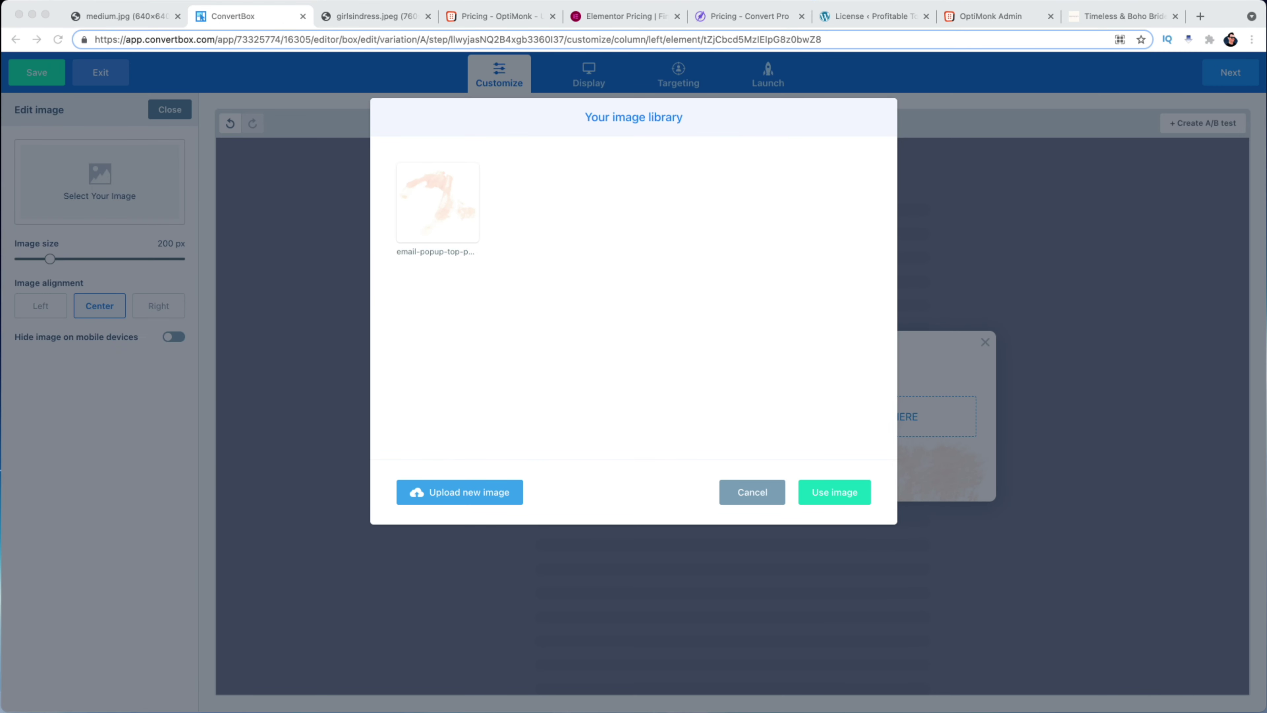
pyautogui.click(823, 39)
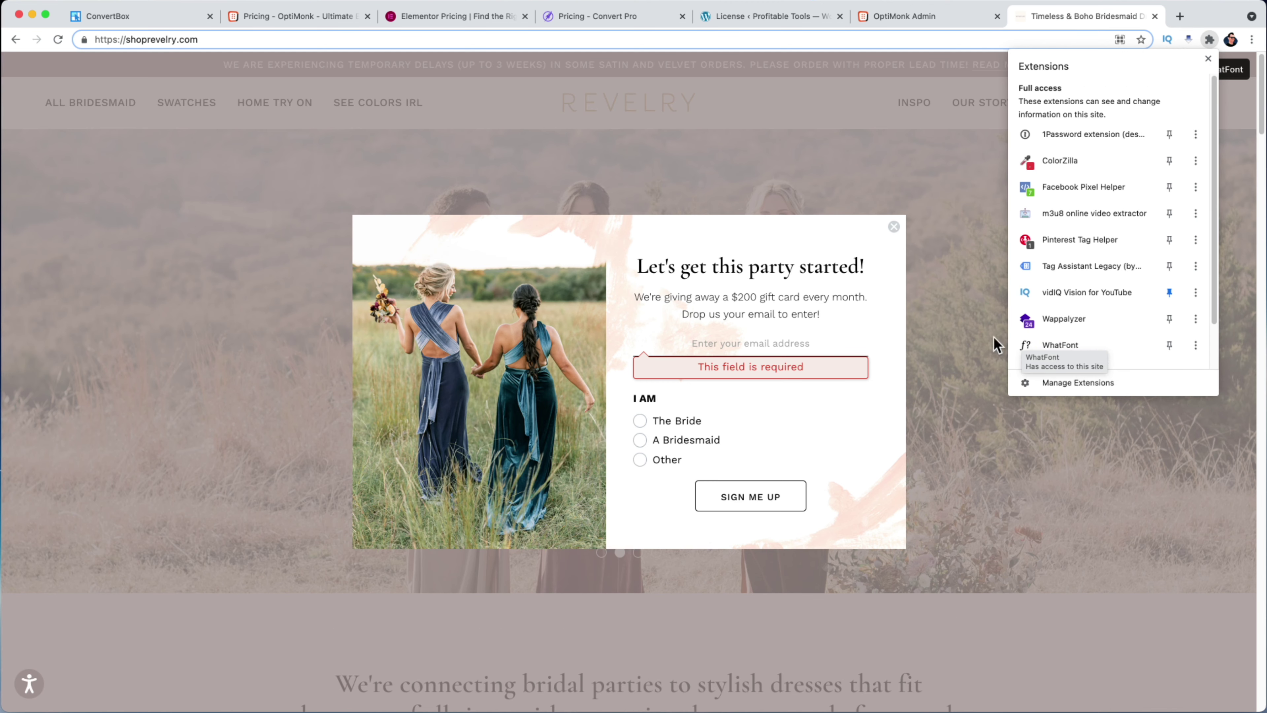
# - Use WhatFont on the giveaway text (Work Sans 300, 16px) and heading (Cormorant Garamond 600)
pyautogui.click(747, 302)
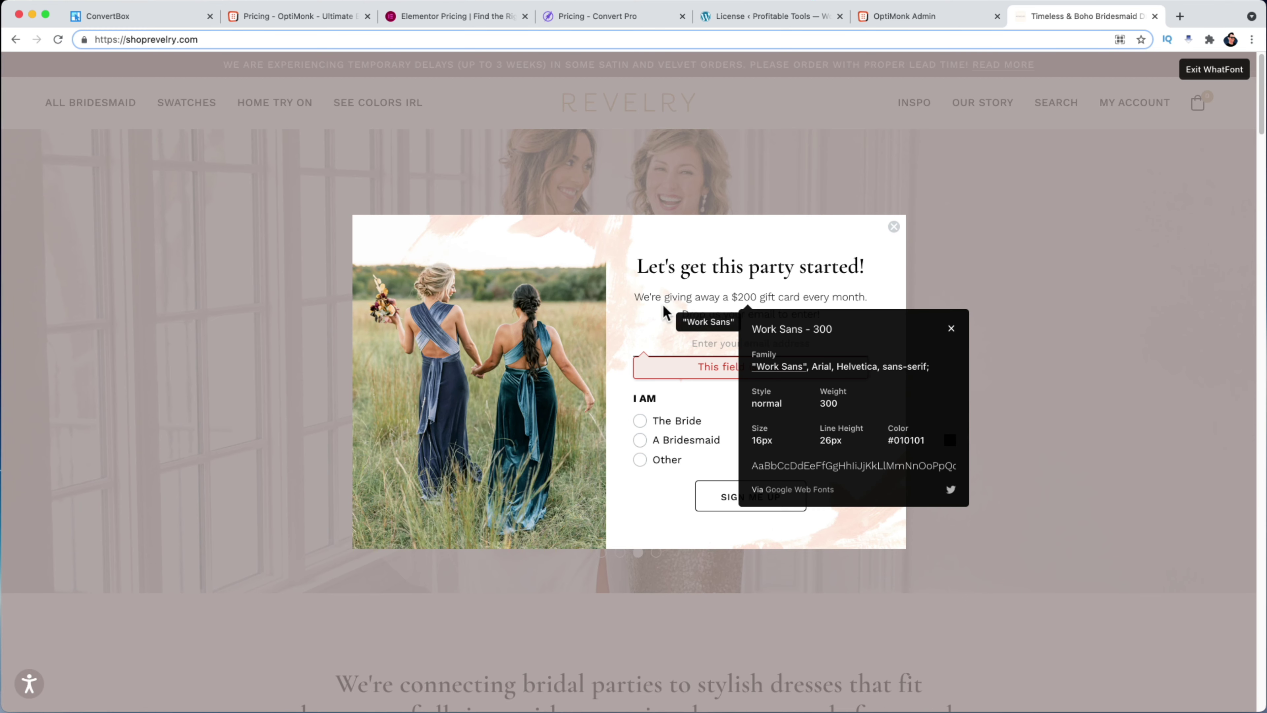
pyautogui.click(720, 268)
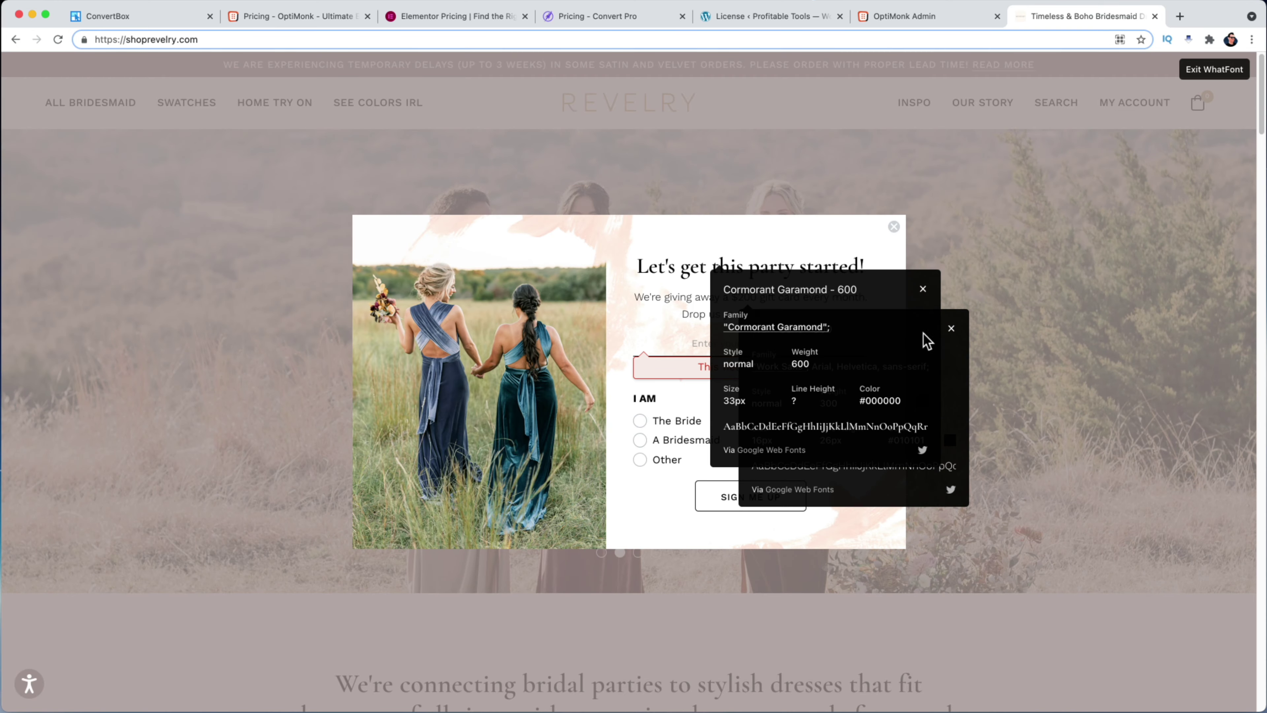
# - Resize the ConvertBox giveaway paragraph to 16 px and colour it #010101
pyautogui.click(922, 289)
pyautogui.click(144, 16)
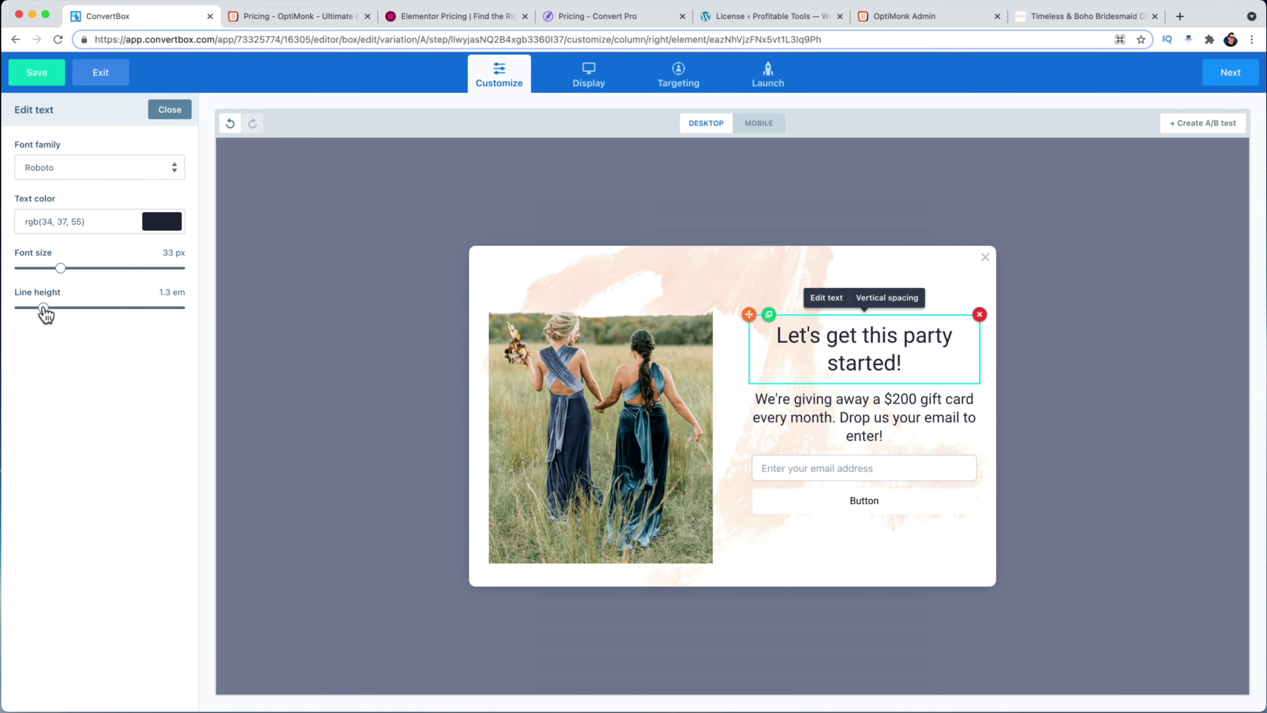
pyautogui.click(885, 418)
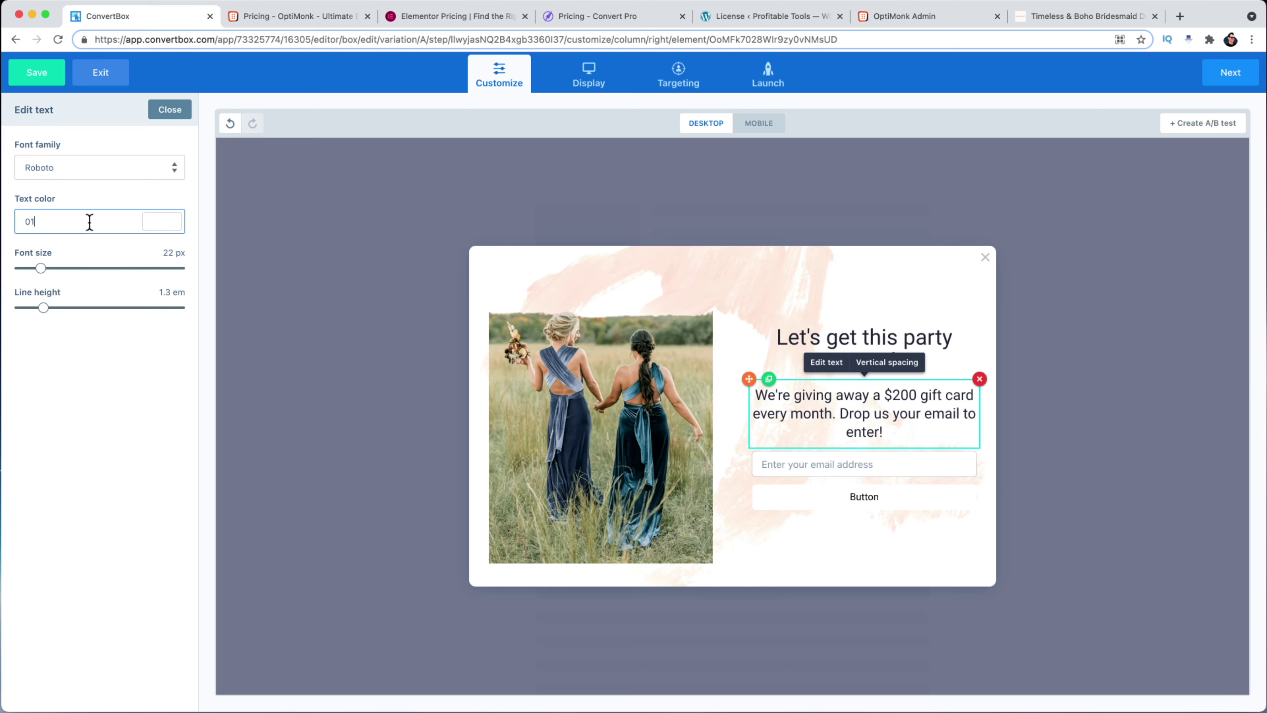
pyautogui.write('0101')
pyautogui.moveTo(40, 268); pyautogui.dragTo(31, 270)
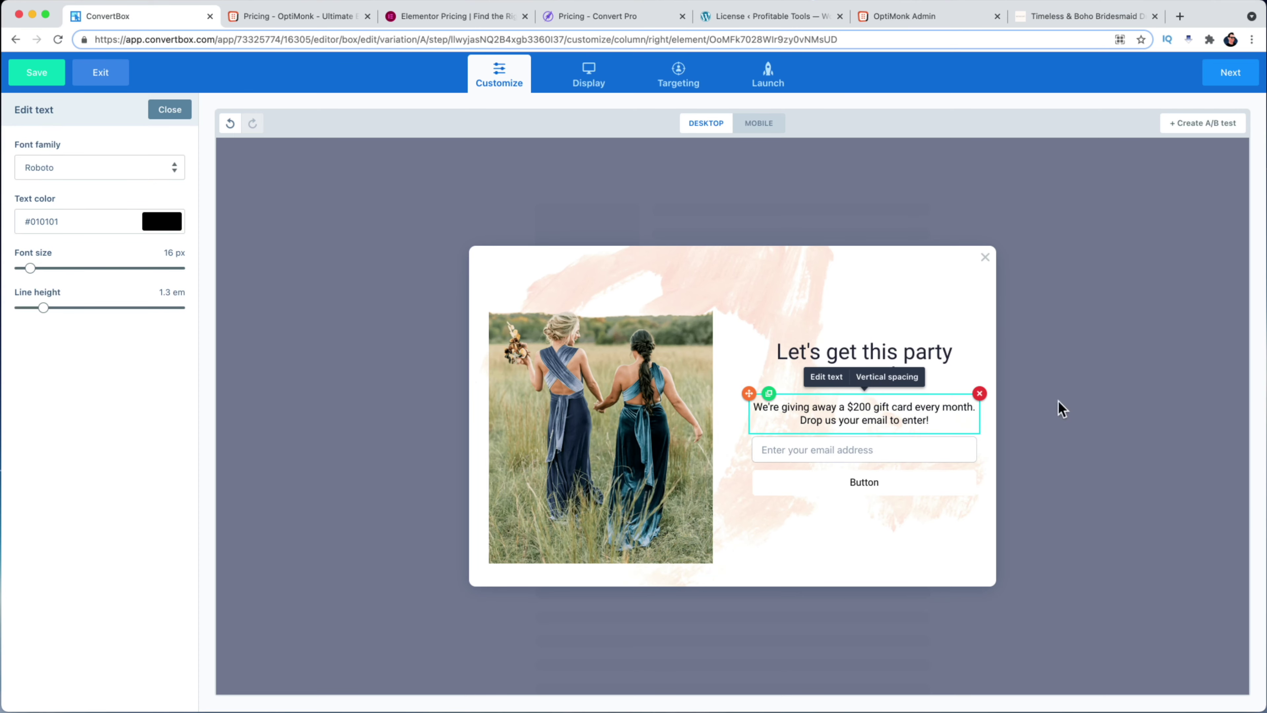
pyautogui.click(863, 362)
pyautogui.click(938, 524)
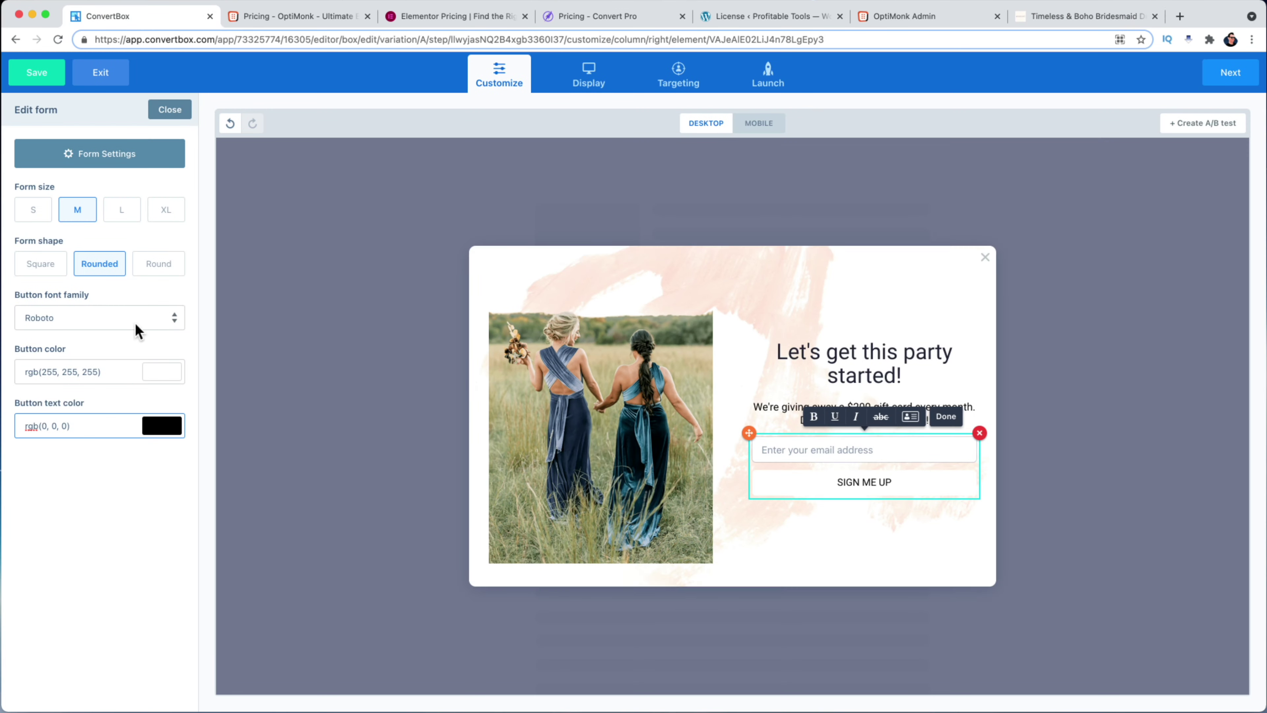
# - Compare the ConvertBox form's I AM choices and SIGN ME UP button against Revelry's original popup
pyautogui.click(1088, 244)
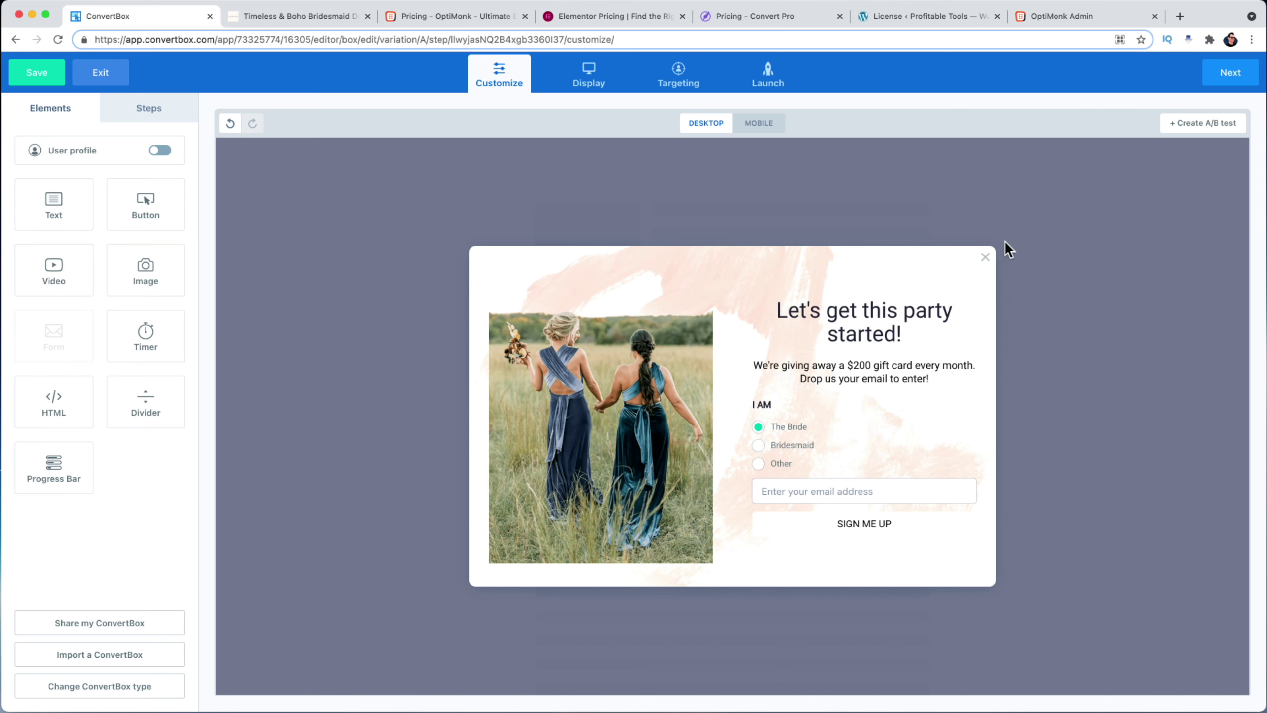
pyautogui.click(301, 19)
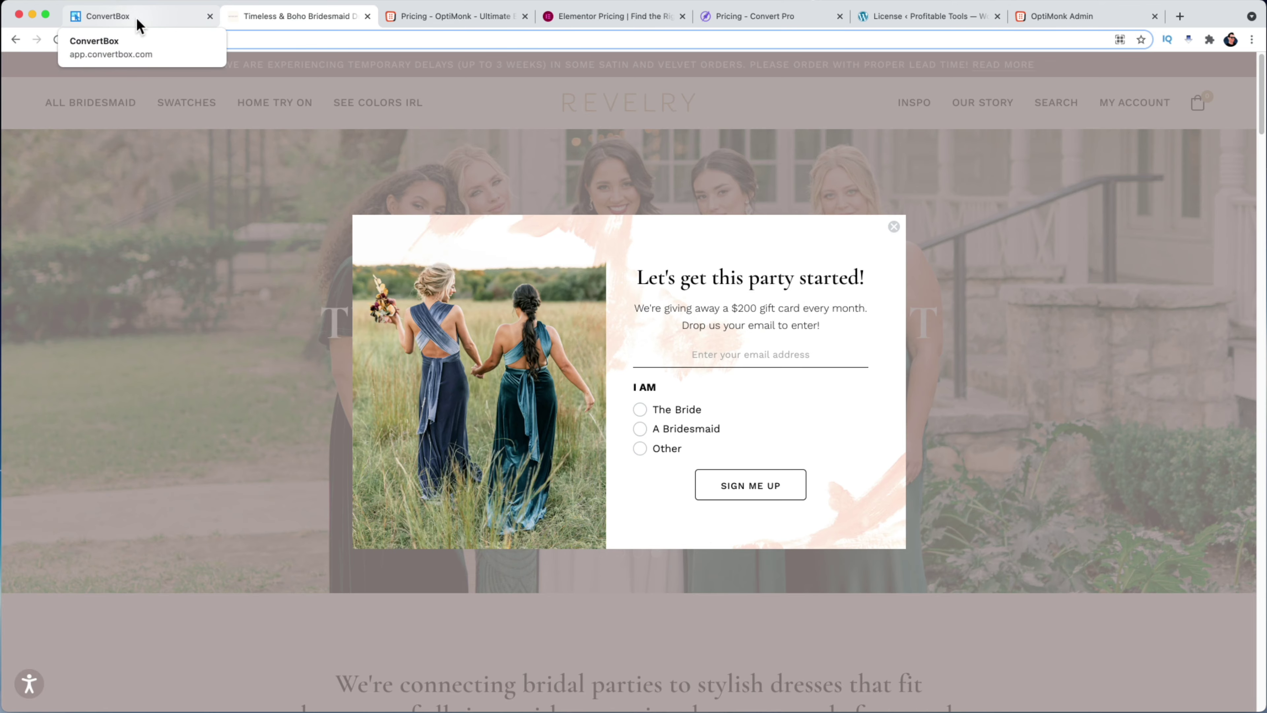
pyautogui.click(138, 19)
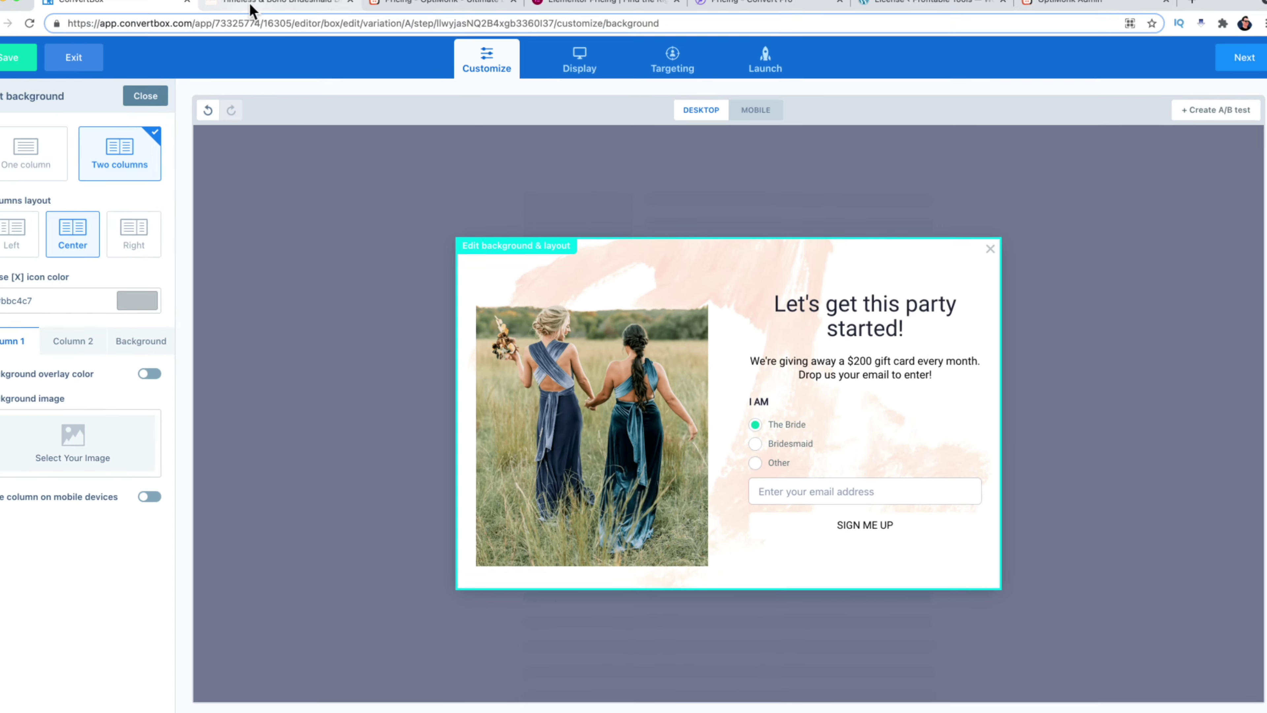
pyautogui.click(269, 18)
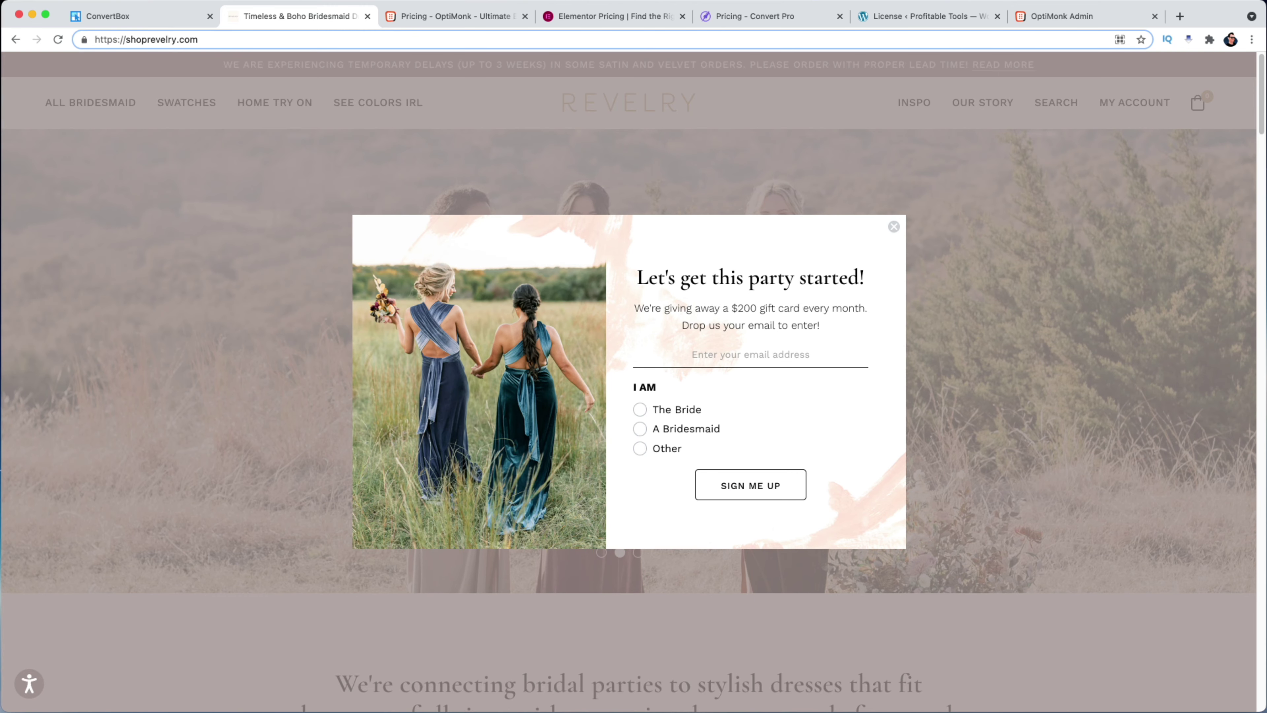
pyautogui.click(127, 18)
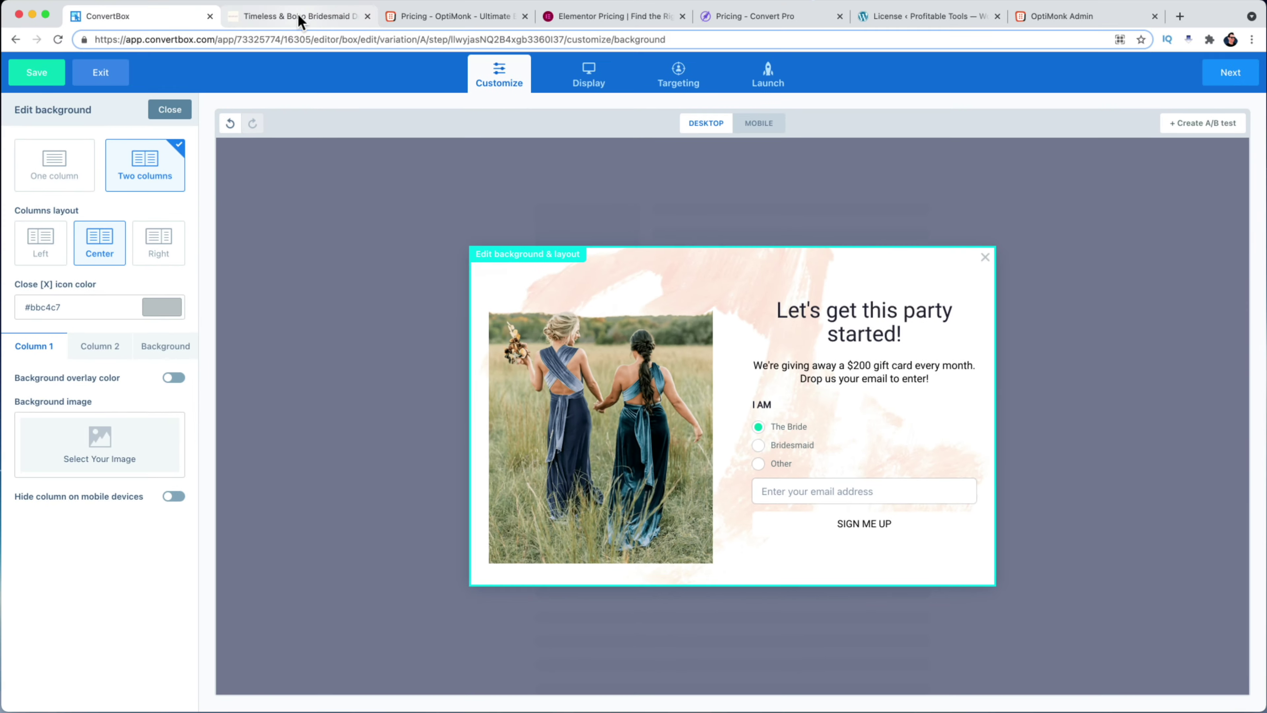
pyautogui.click(299, 17)
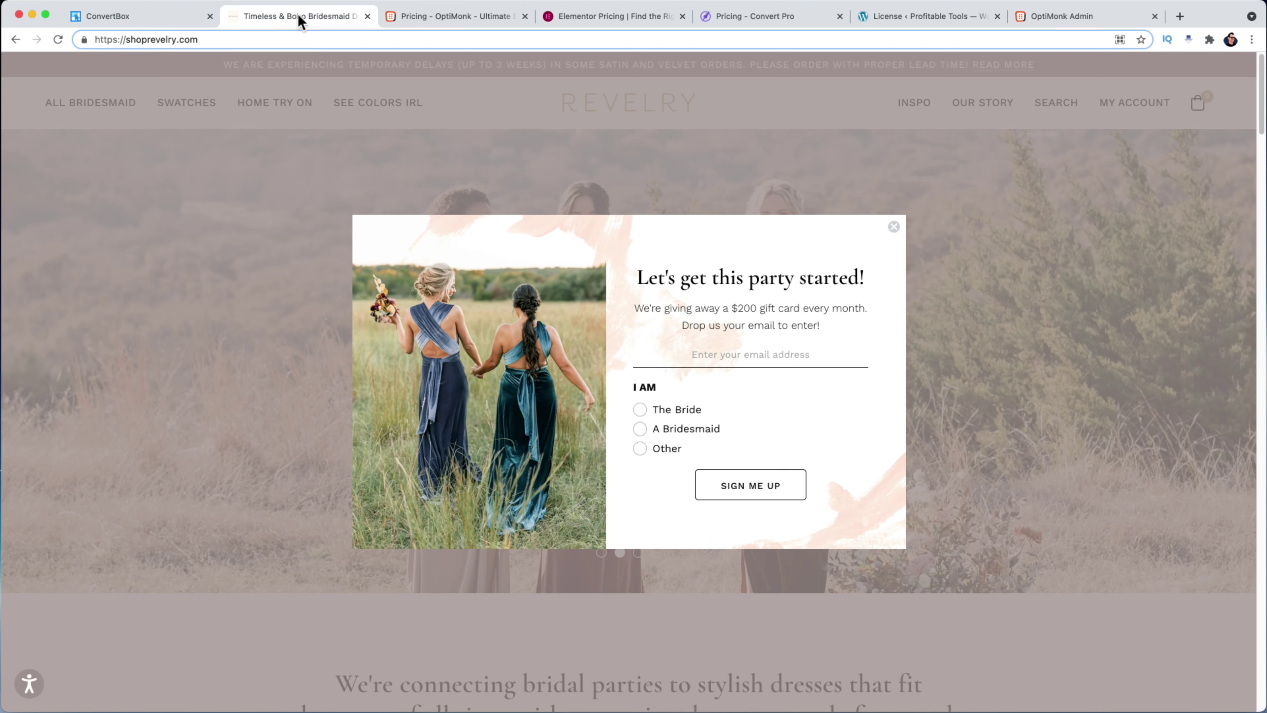
# - Try Caveat, Lato and Montserrat on the heading, then set it to inherit the website font
pyautogui.click(151, 20)
pyautogui.click(816, 314)
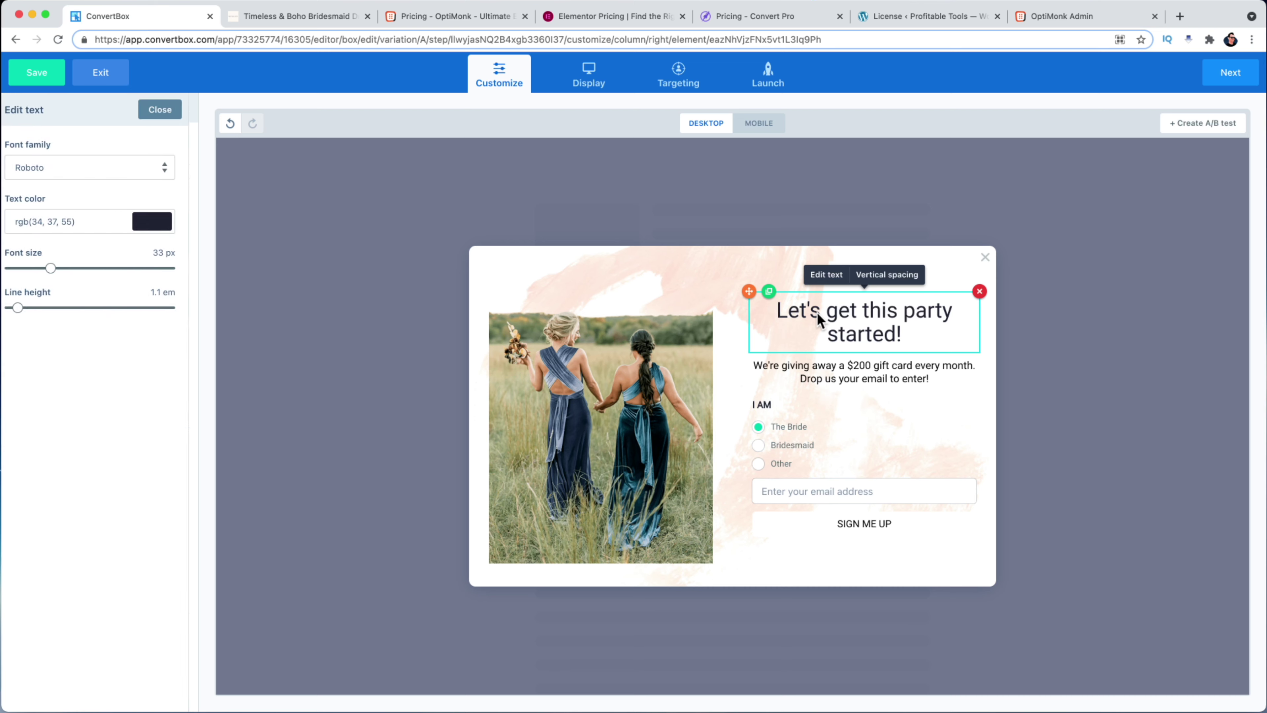
pyautogui.click(110, 181)
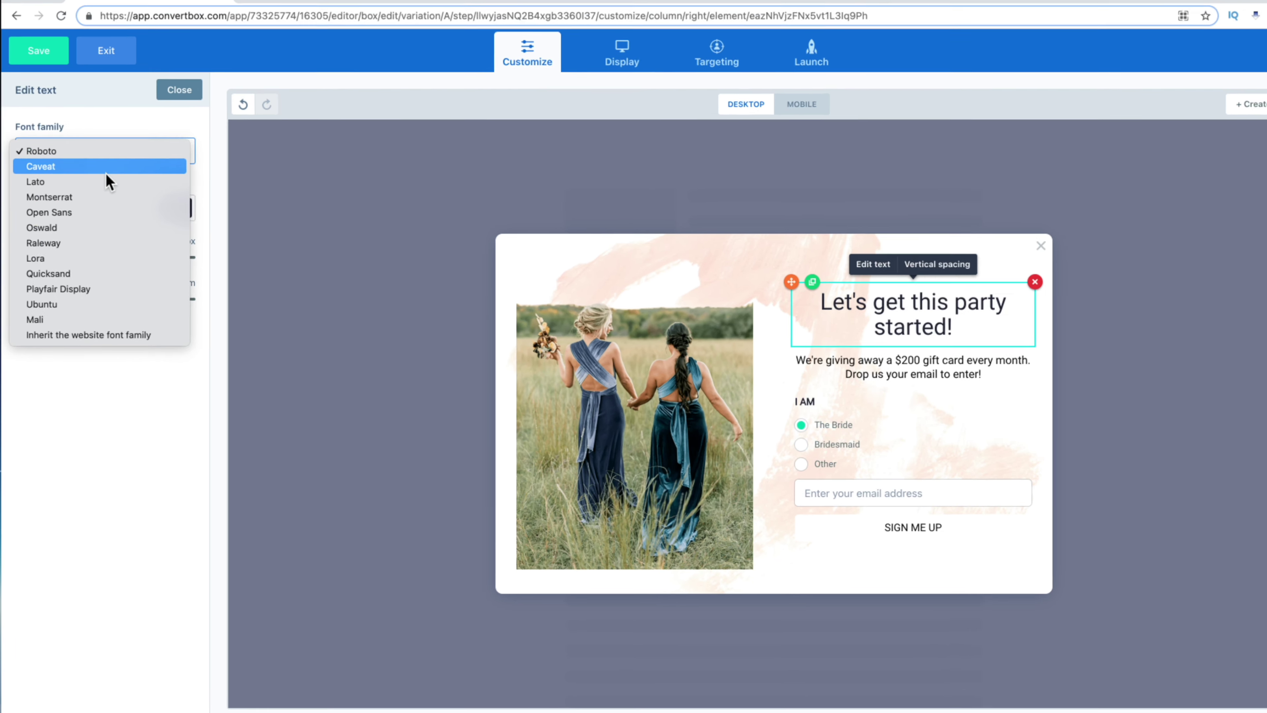
pyautogui.click(106, 181)
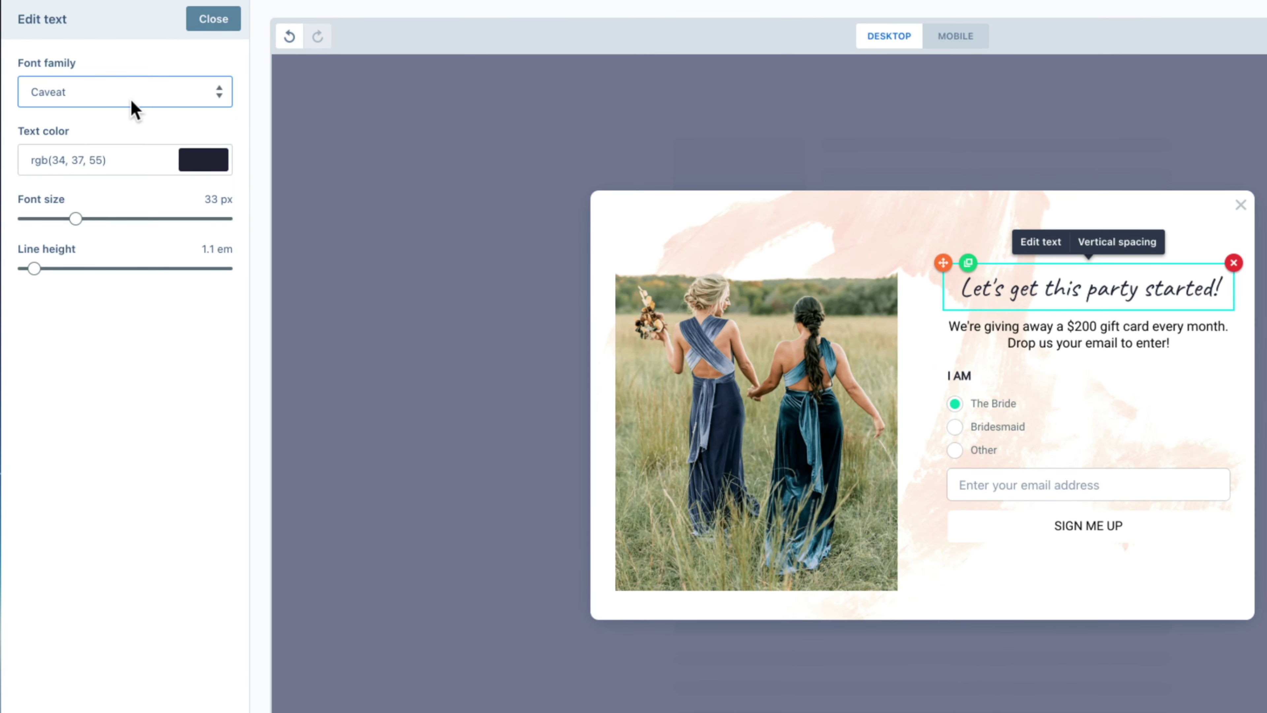
pyautogui.click(133, 106)
pyautogui.click(124, 108)
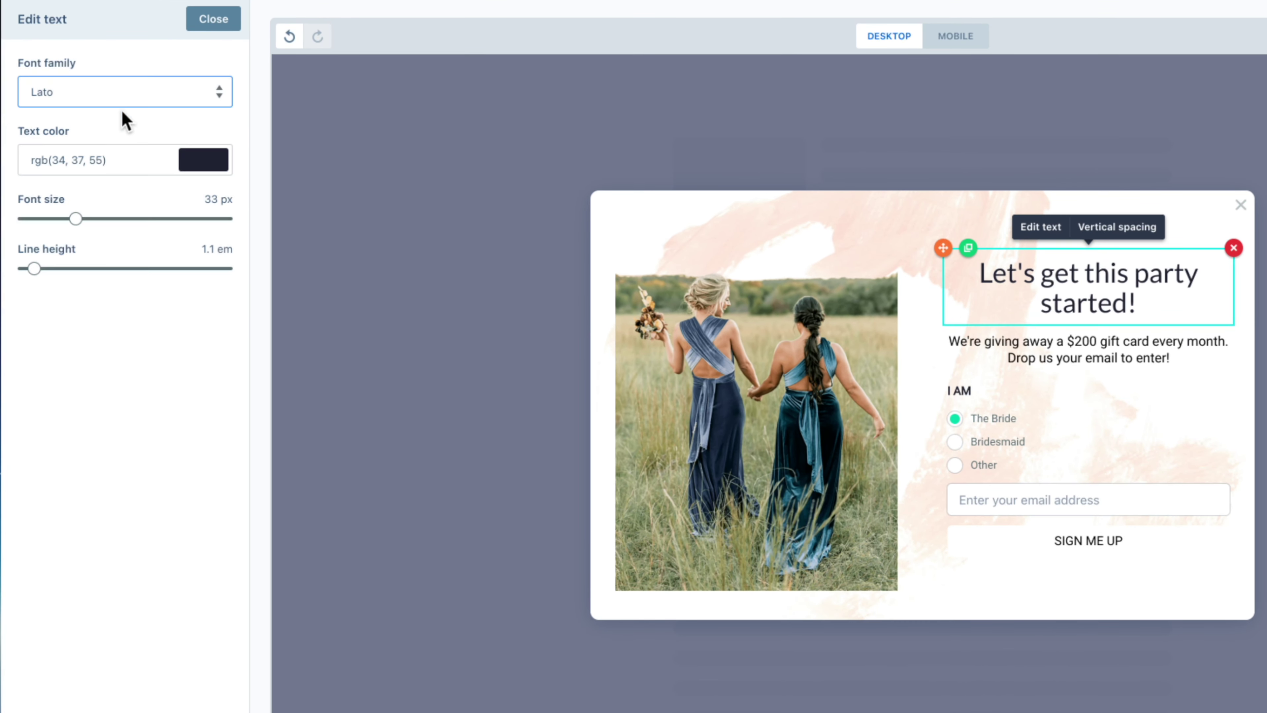
pyautogui.click(129, 107)
pyautogui.click(131, 110)
pyautogui.click(131, 102)
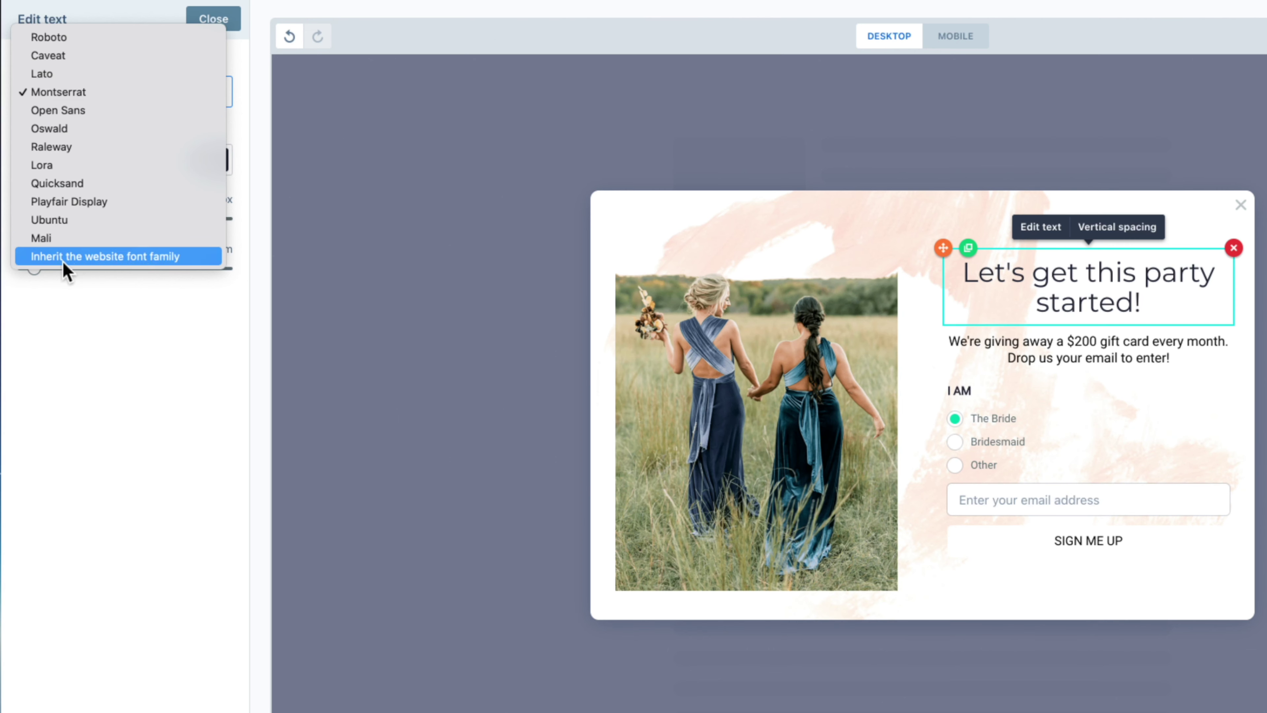
pyautogui.click(109, 266)
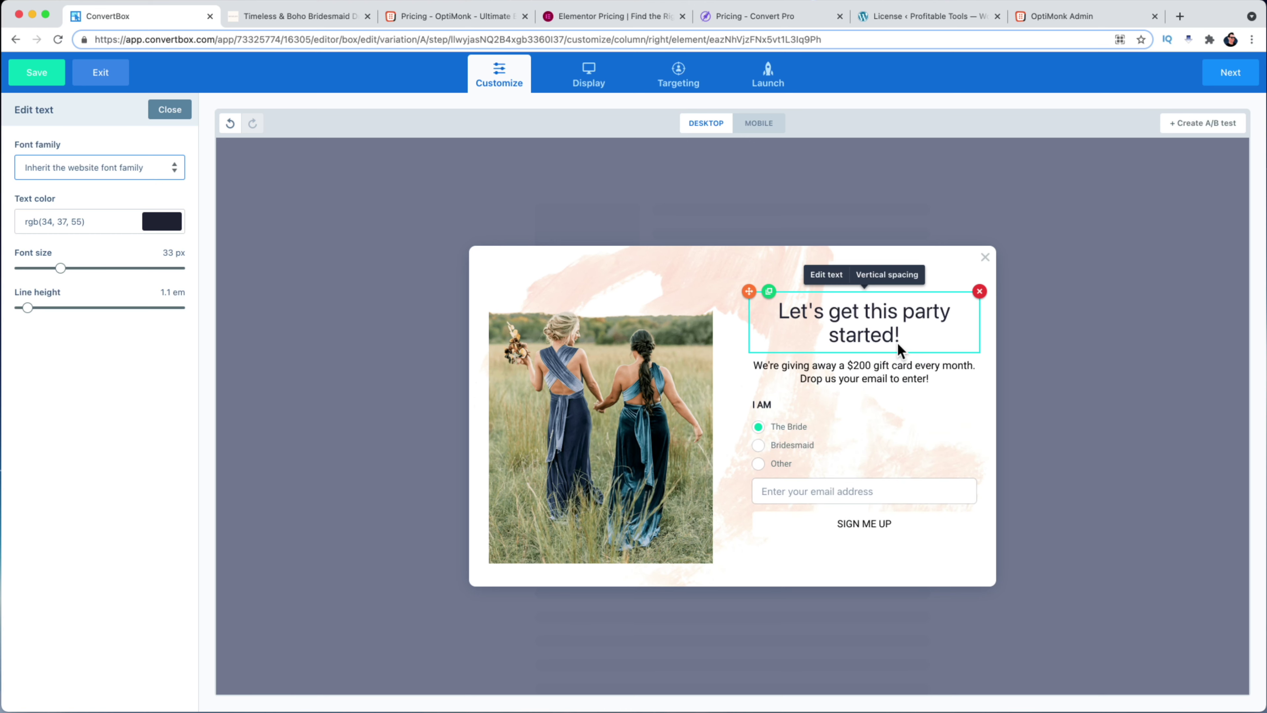
# - Select the ConvertBox signup form and compare it with the form on the Revelry site
pyautogui.click(914, 526)
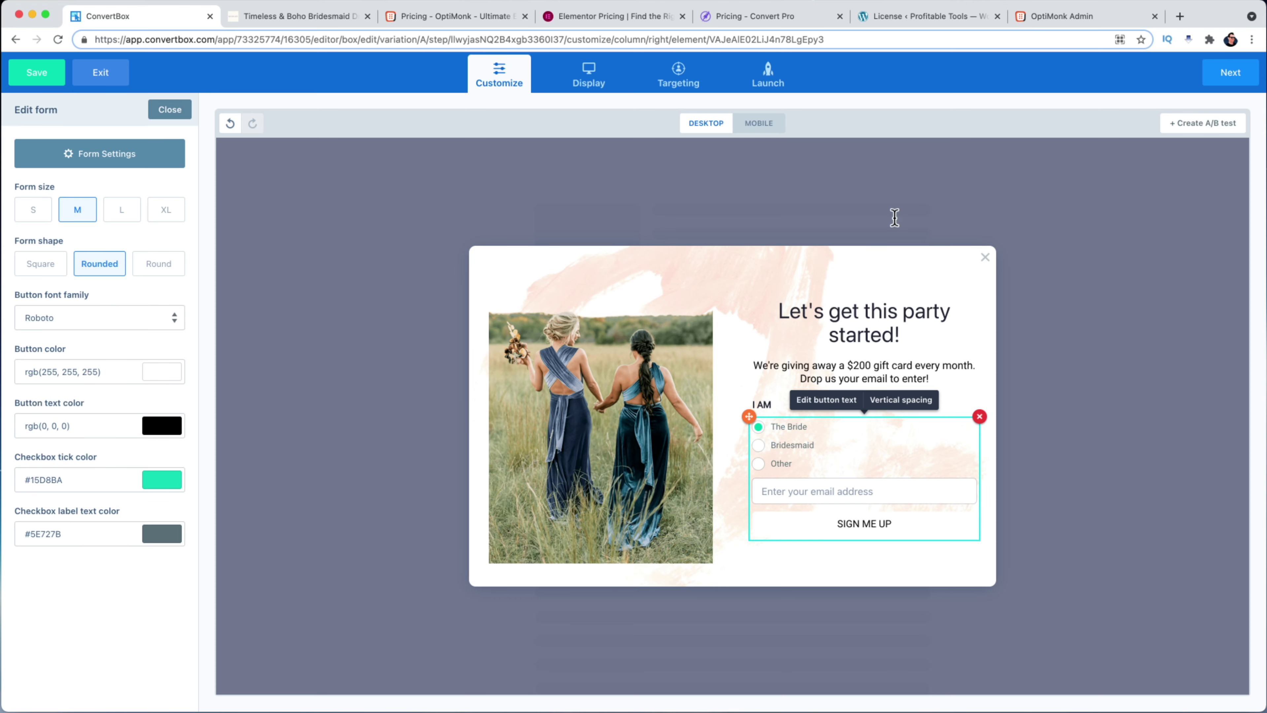
pyautogui.click(327, 16)
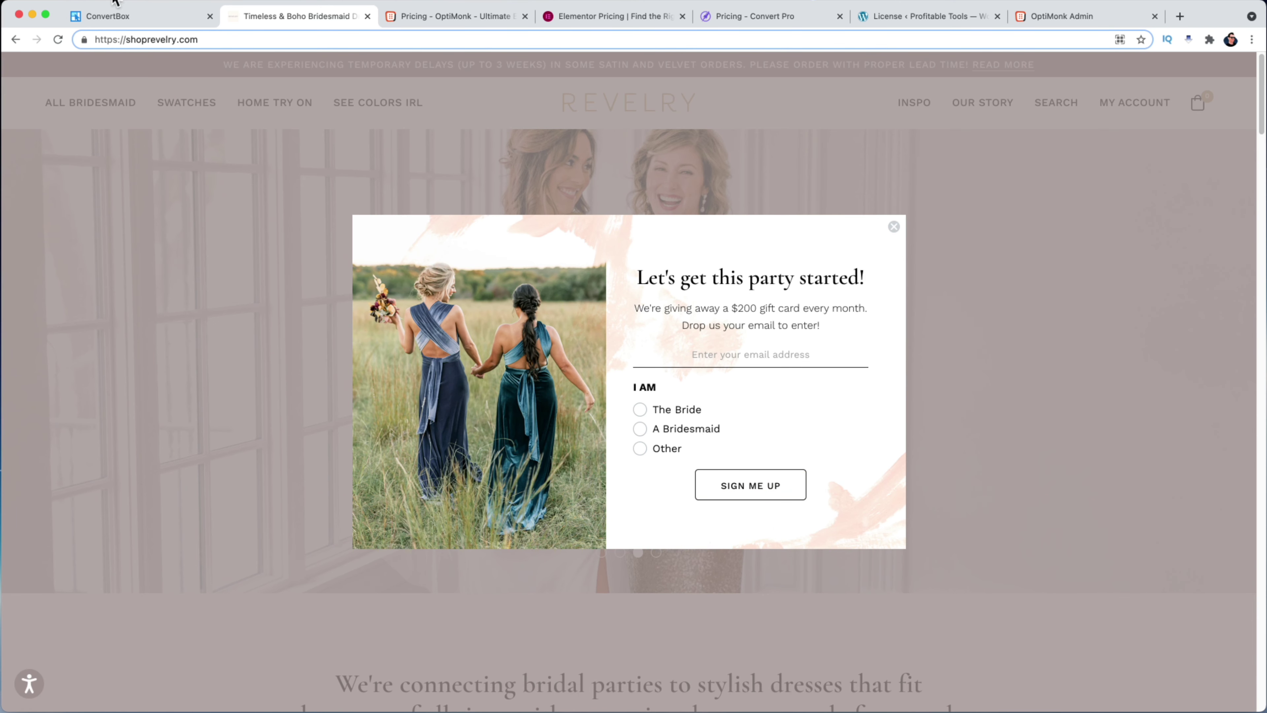
pyautogui.click(115, 15)
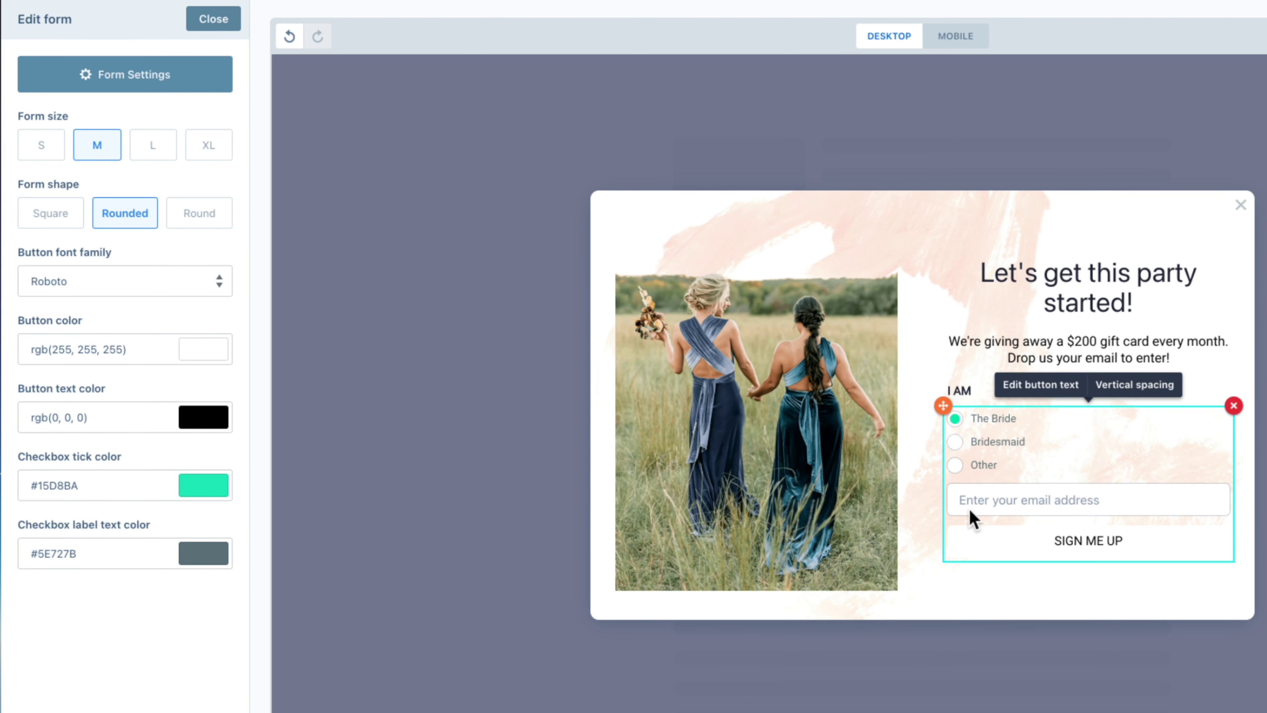
# - Make the SIGN ME UP button background fully transparent and check the live popup
pyautogui.click(1177, 547)
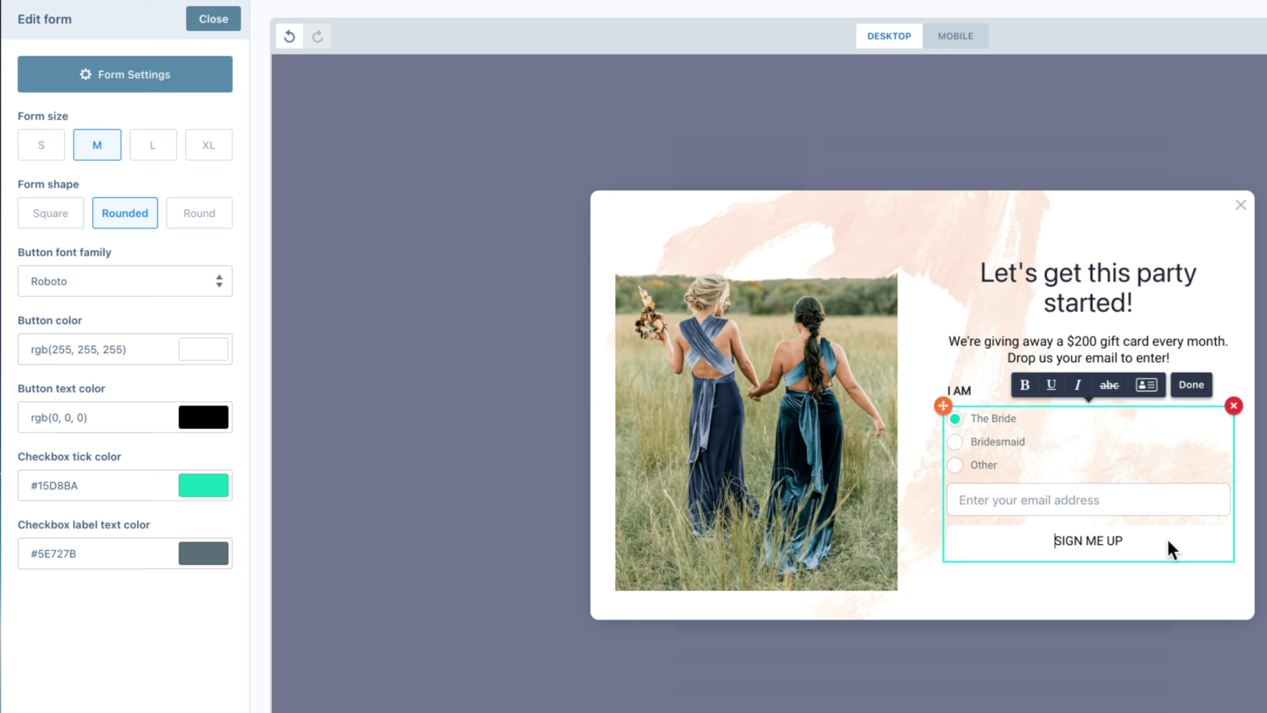
pyautogui.click(203, 418)
pyautogui.click(164, 388)
pyautogui.click(198, 354)
pyautogui.moveTo(215, 614); pyautogui.dragTo(27, 629)
pyautogui.click(56, 658)
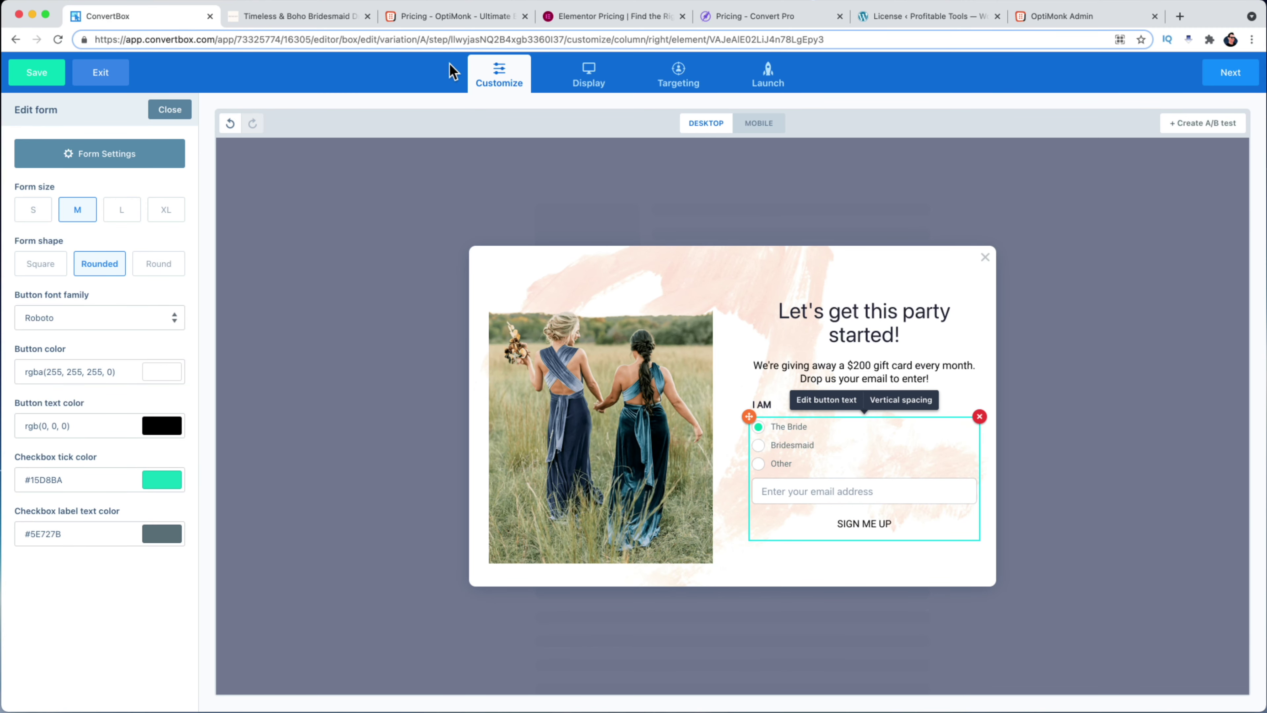
pyautogui.click(303, 16)
# - Review the ConvertBox form settings' Actions and Integrations tabs
pyautogui.click(91, 166)
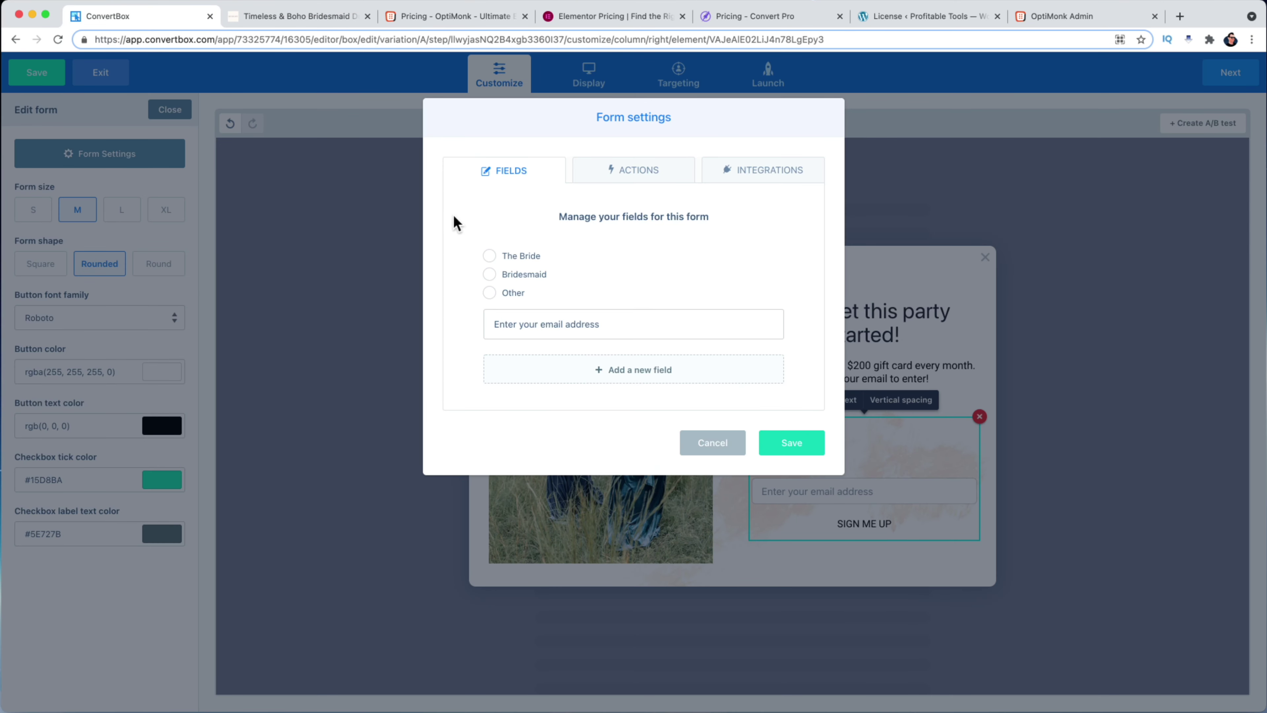
pyautogui.moveTo(623, 275)
pyautogui.click(638, 170)
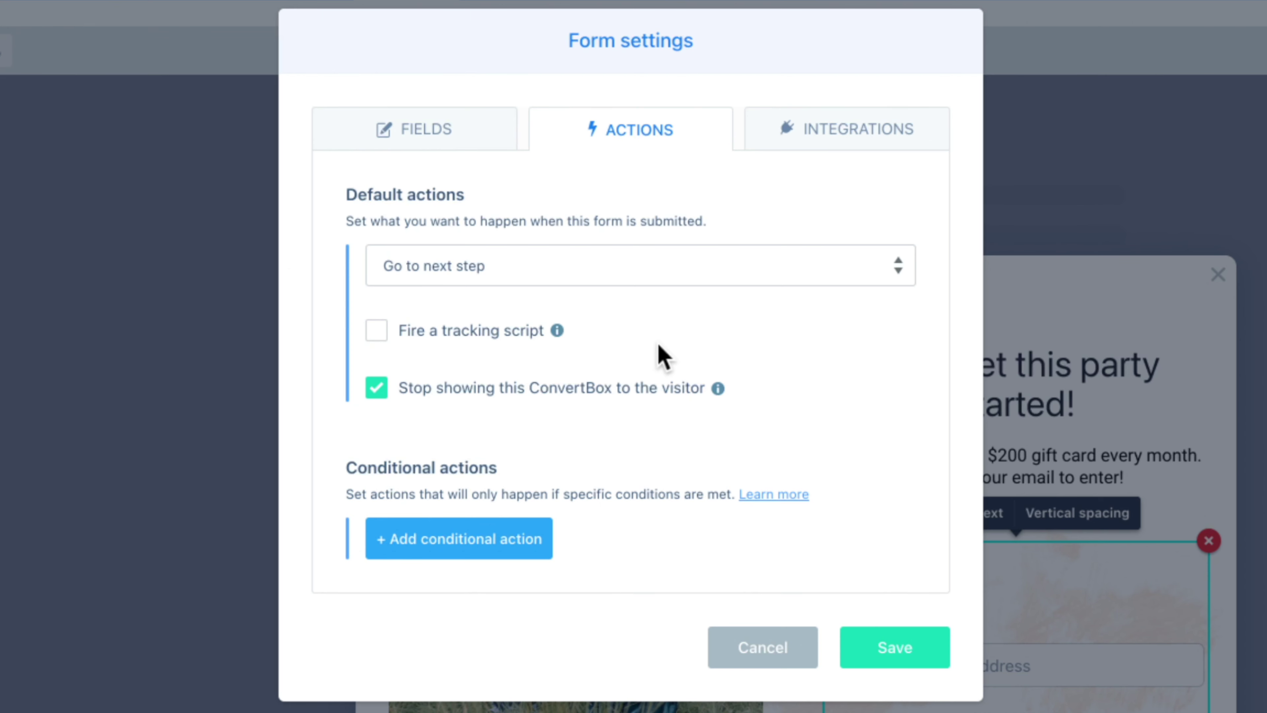
pyautogui.click(905, 134)
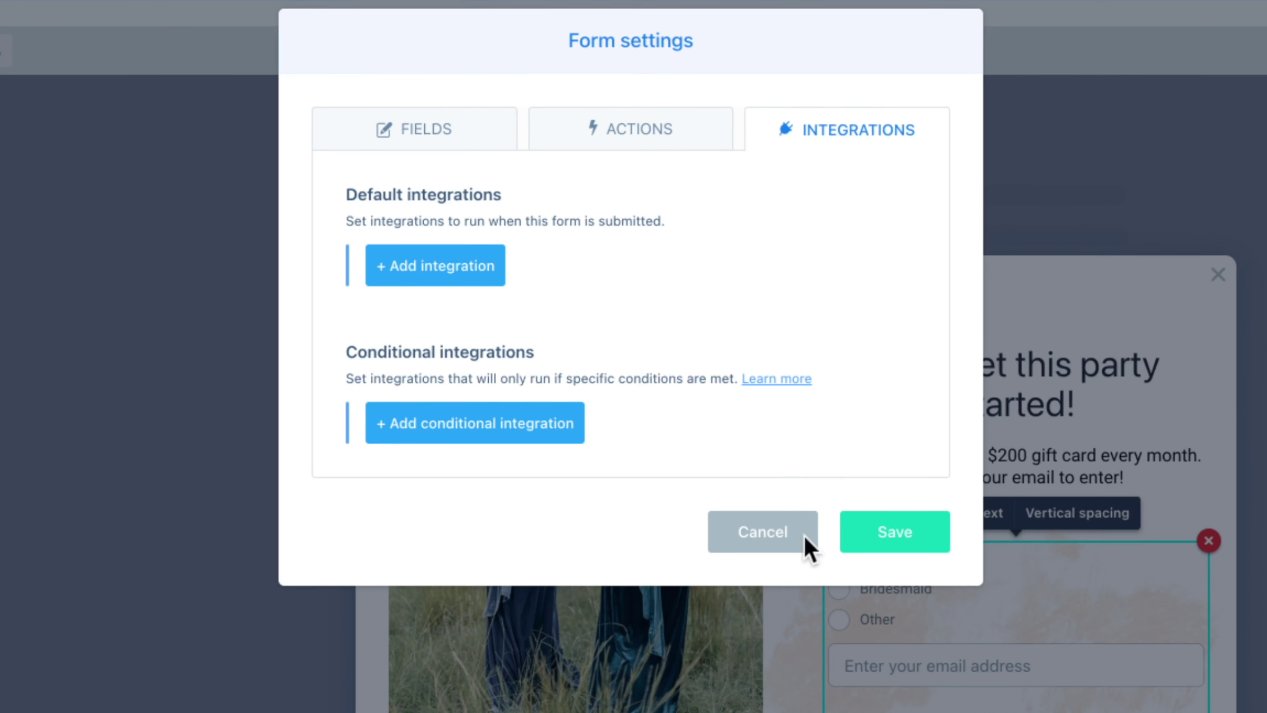
# - Cancel the form settings, deselect the headline, and go to the OptiMonk admin tab
pyautogui.click(763, 531)
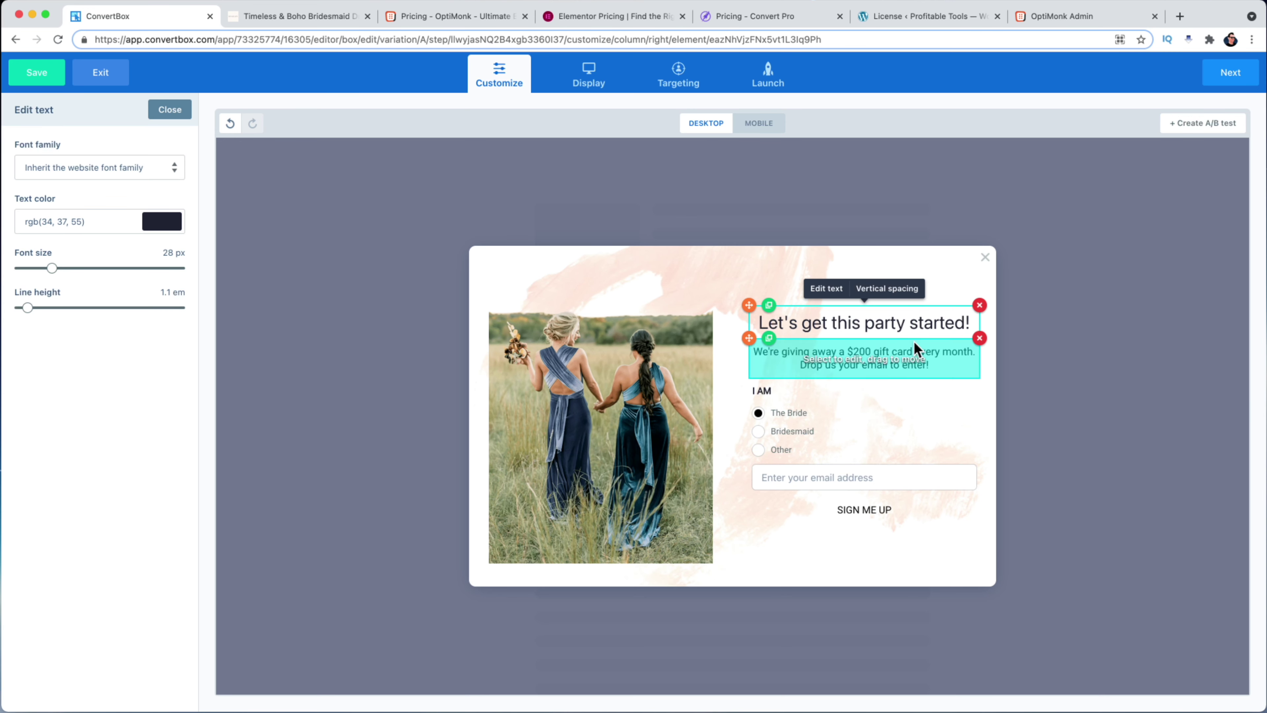
pyautogui.click(1044, 295)
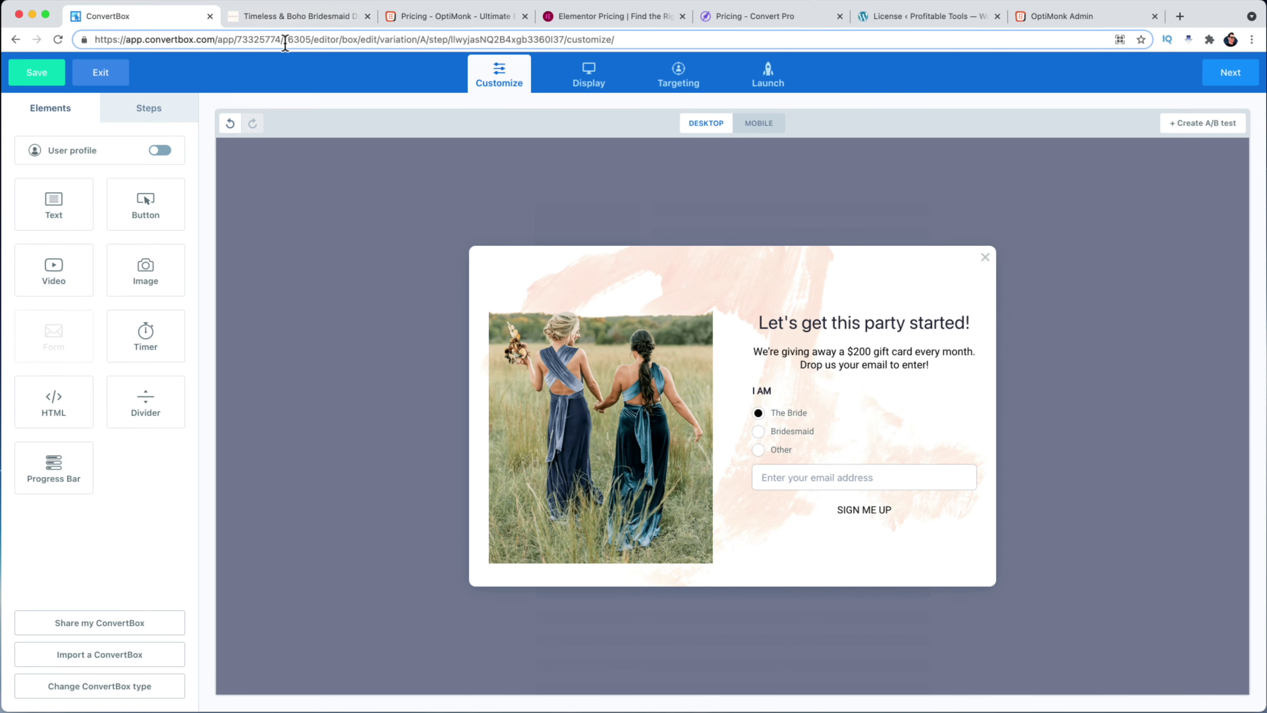
pyautogui.click(454, 16)
# - Create a new OptiMonk campaign previewed on demo.profitable.tools and dismiss the tour and chat
pyautogui.moveTo(1062, 16); pyautogui.dragTo(454, 16)
pyautogui.click(1168, 404)
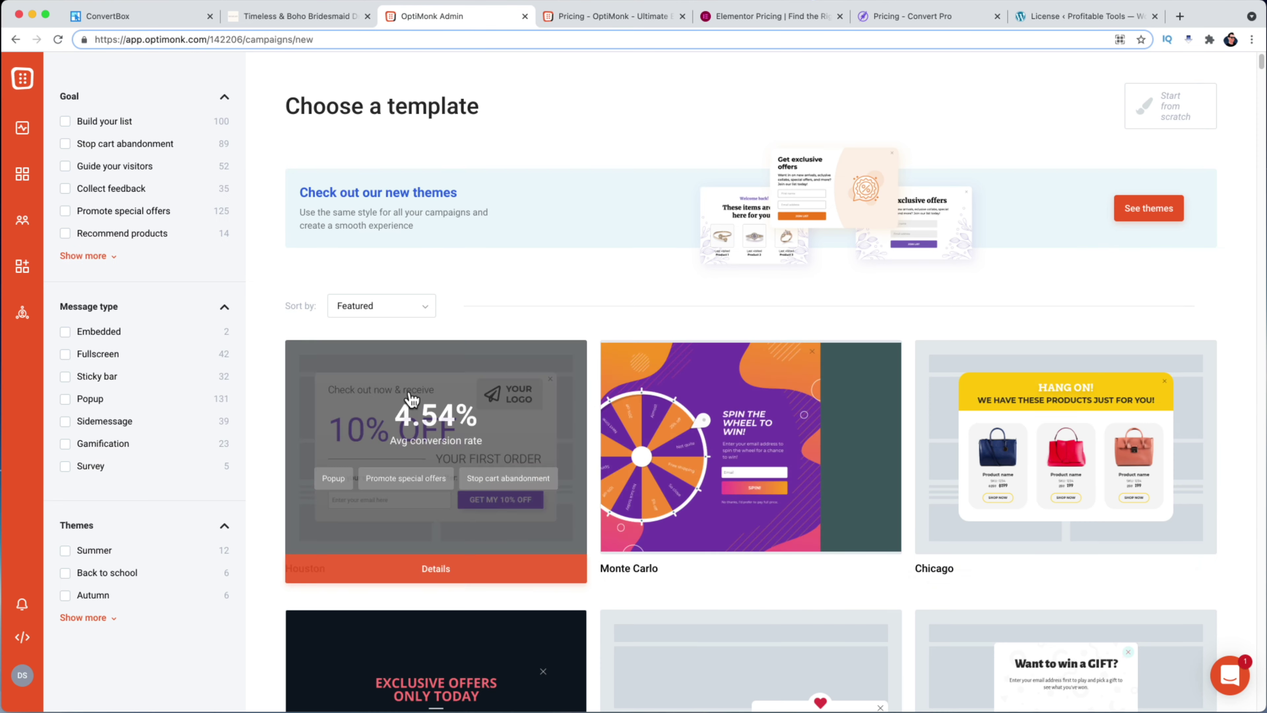
pyautogui.click(545, 381)
pyautogui.write('demo.profitable.tools')
pyautogui.press('Return')
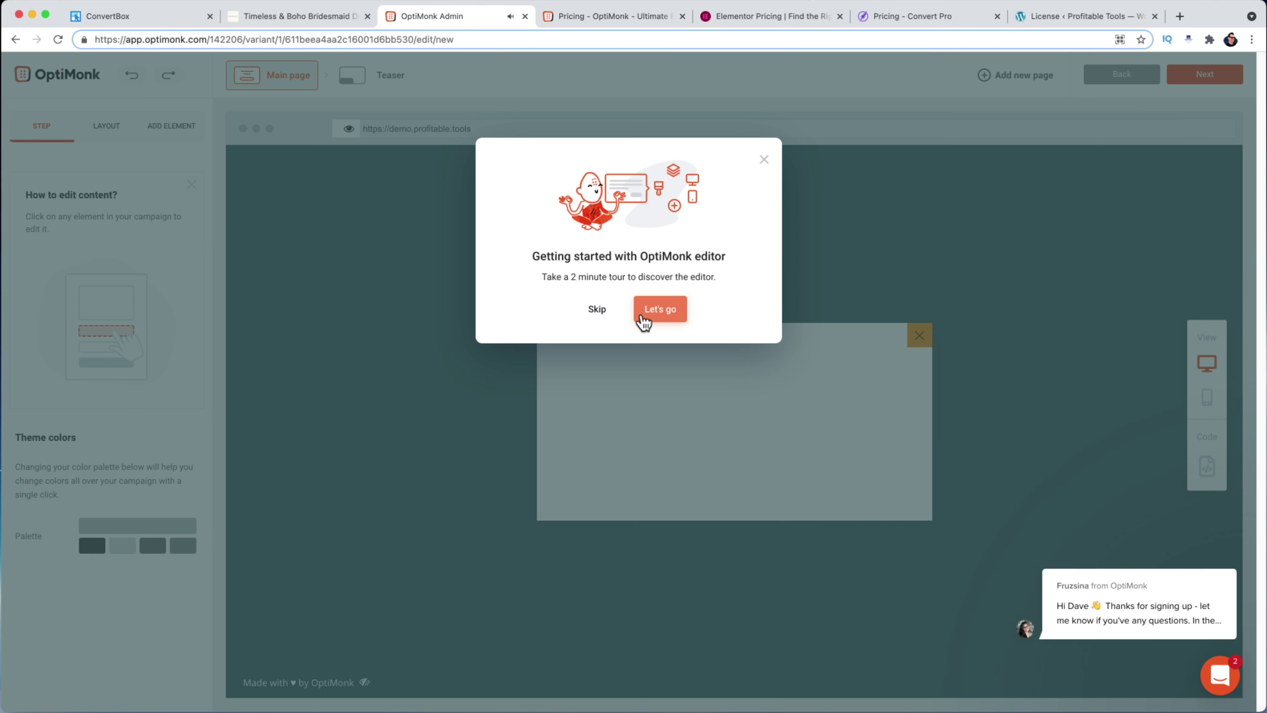
pyautogui.click(648, 314)
pyautogui.click(1098, 605)
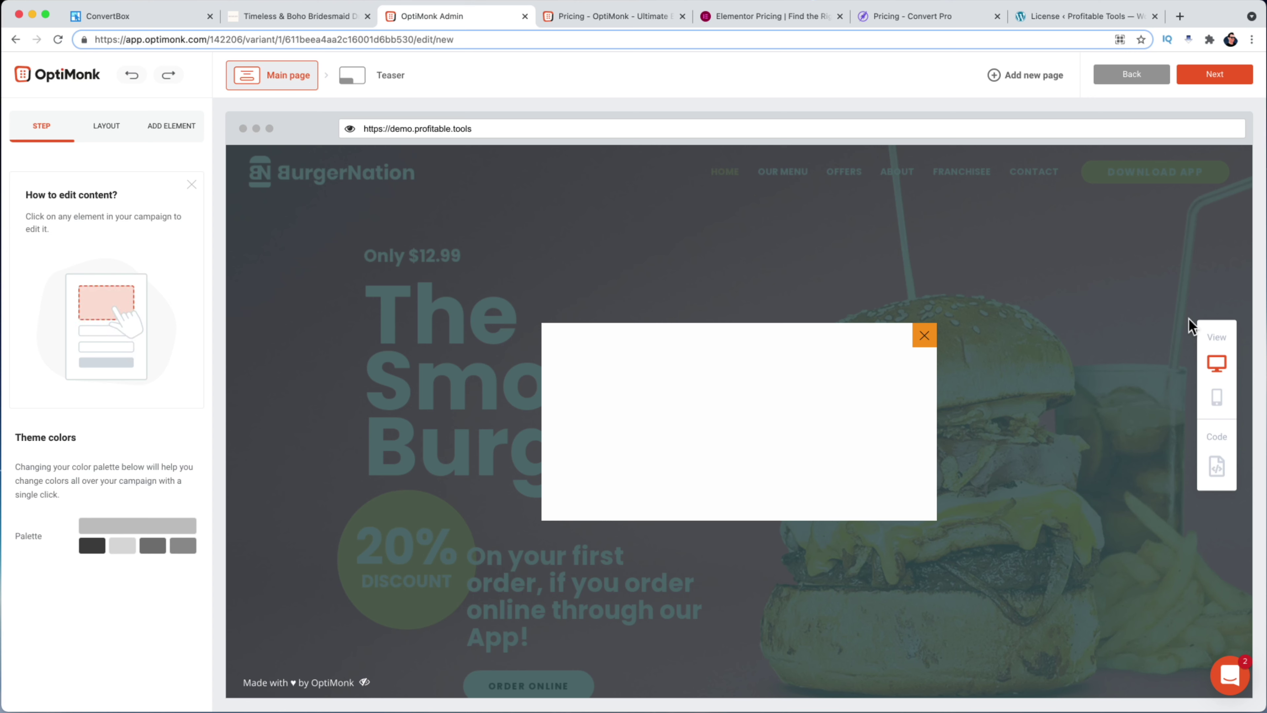
# - Upload and try the brush-stroke image in the popup, delete it, then widen the popup frame
pyautogui.click(812, 397)
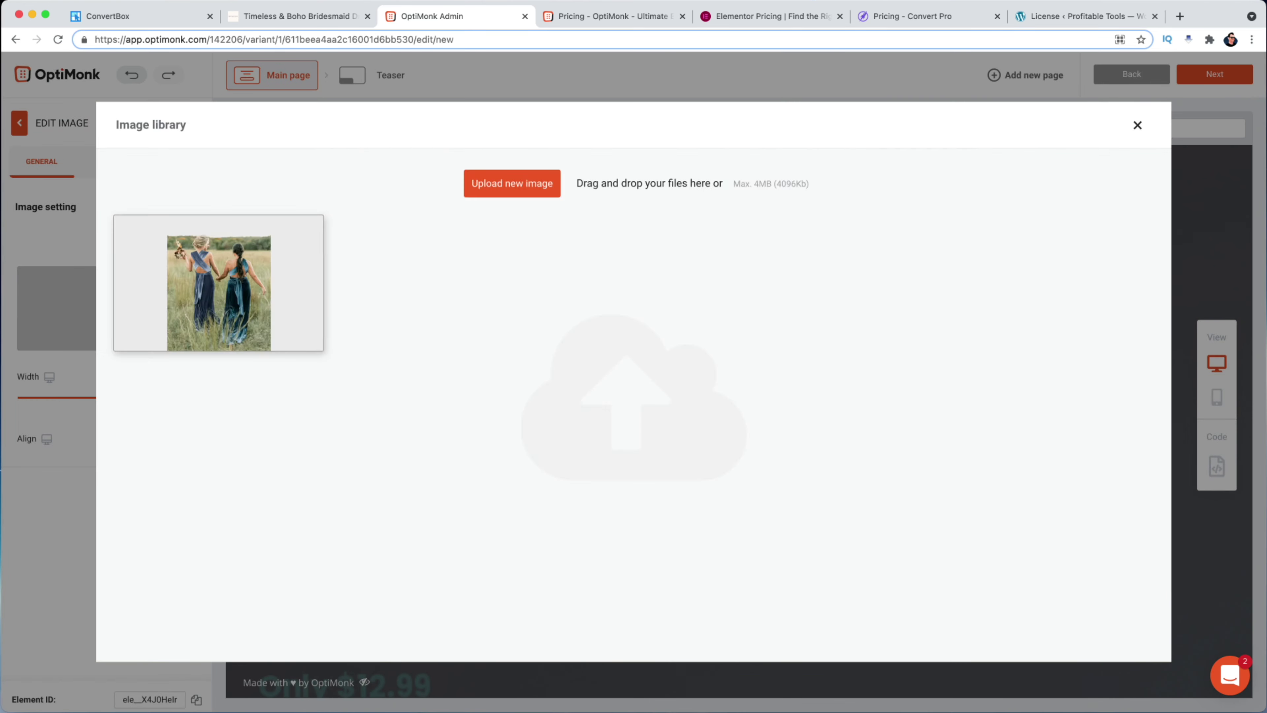
pyautogui.moveTo(1266, 649); pyautogui.dragTo(604, 334)
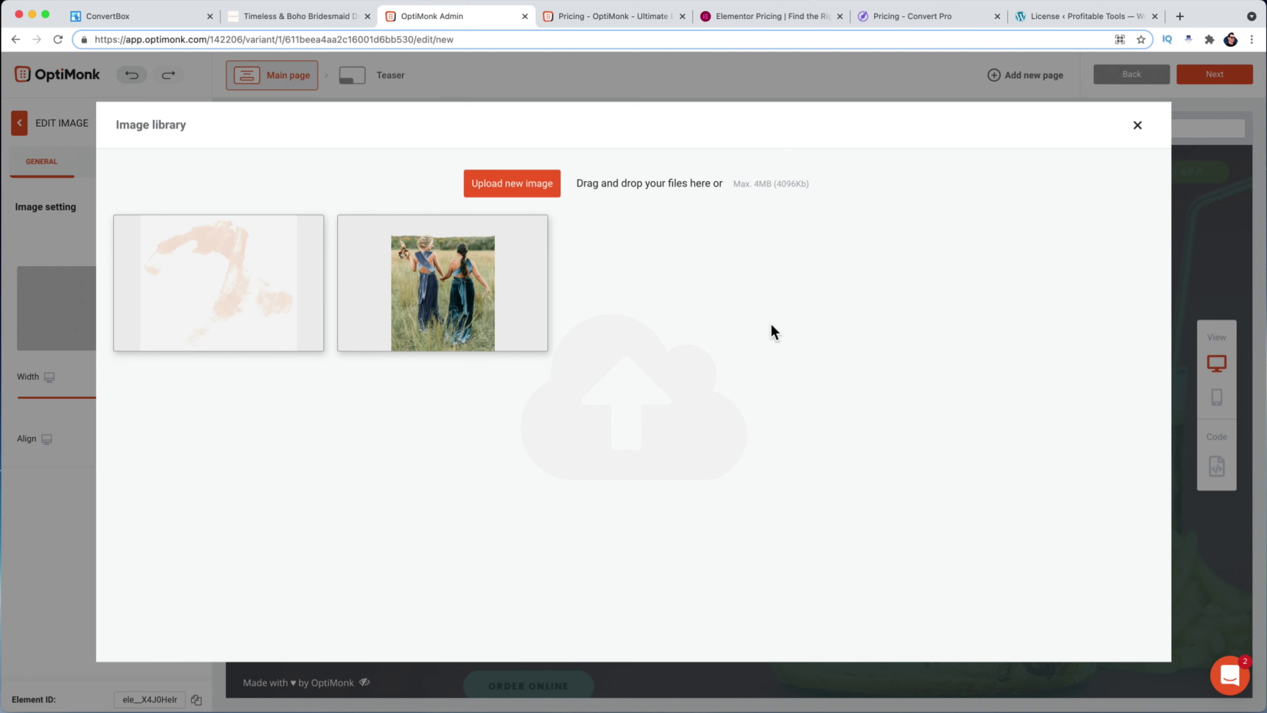
pyautogui.click(218, 282)
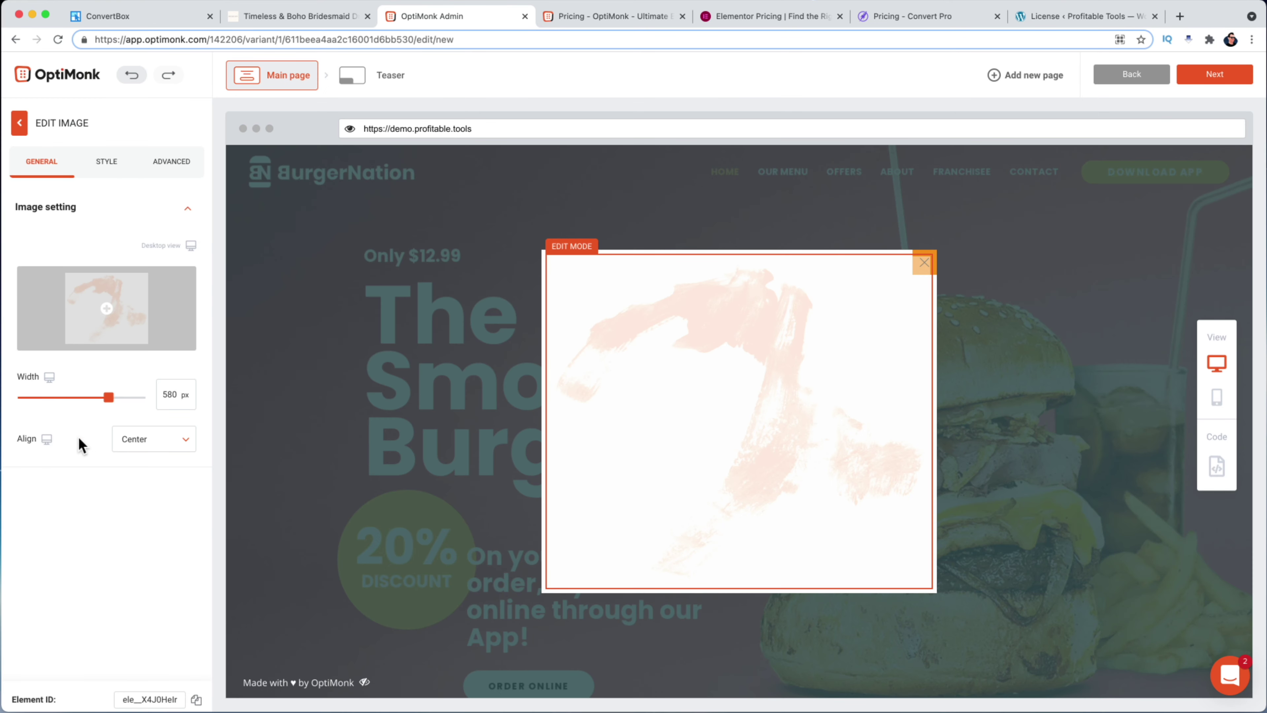
pyautogui.click(313, 399)
pyautogui.click(574, 399)
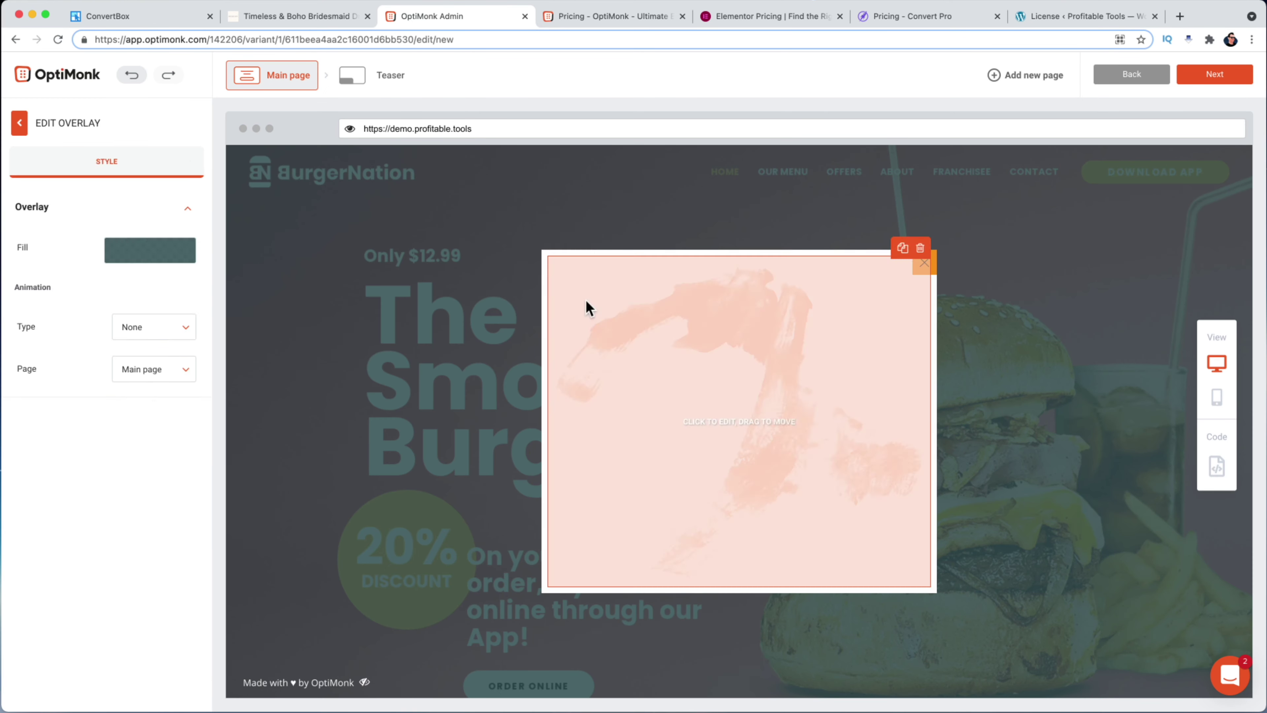
pyautogui.click(107, 307)
pyautogui.click(269, 279)
pyautogui.press('Delete')
pyautogui.moveTo(979, 425)
pyautogui.mouseDown()
pyautogui.moveTo(843, 451)
pyautogui.moveTo(1008, 442)
pyautogui.moveTo(1013, 425)
pyautogui.moveTo(981, 427)
pyautogui.mouseUp()
# - Add a brush-stroke floating image, shrink it to about 365 px wide, and move it behind the popup
pyautogui.click(905, 432)
pyautogui.press('Escape')
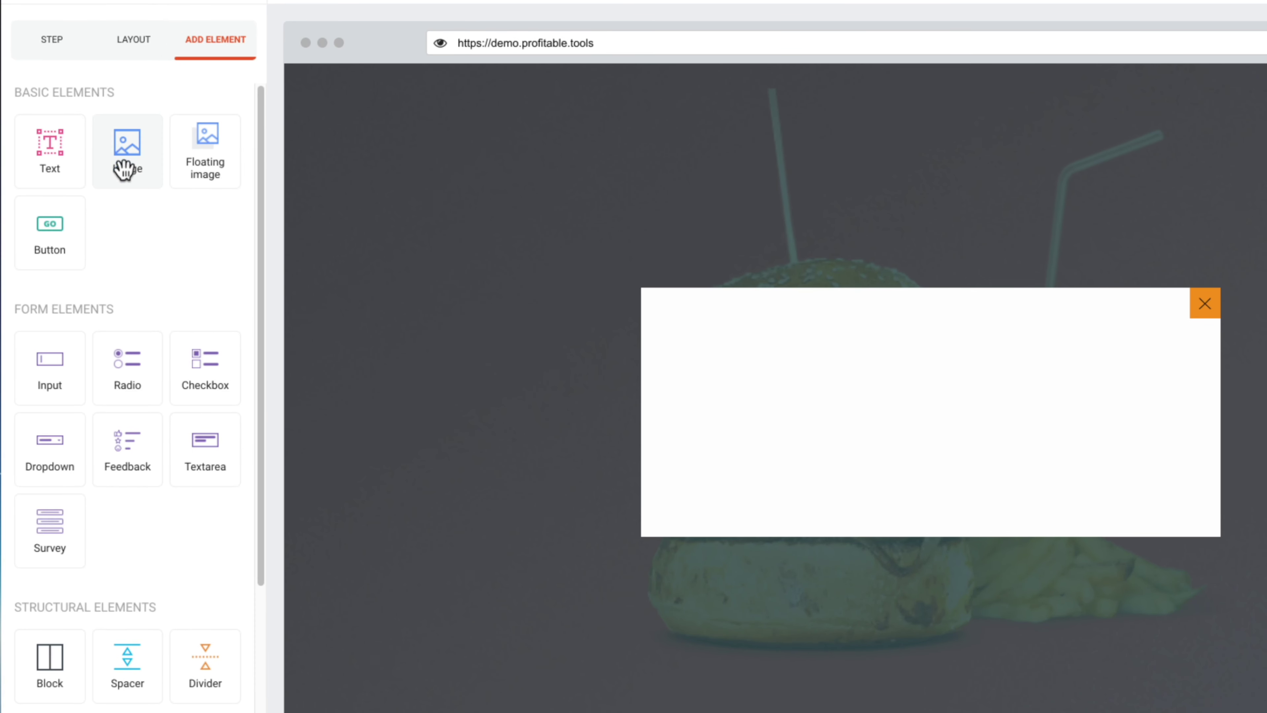
pyautogui.moveTo(210, 159); pyautogui.dragTo(828, 399)
pyautogui.moveTo(478, 235)
pyautogui.click(577, 252)
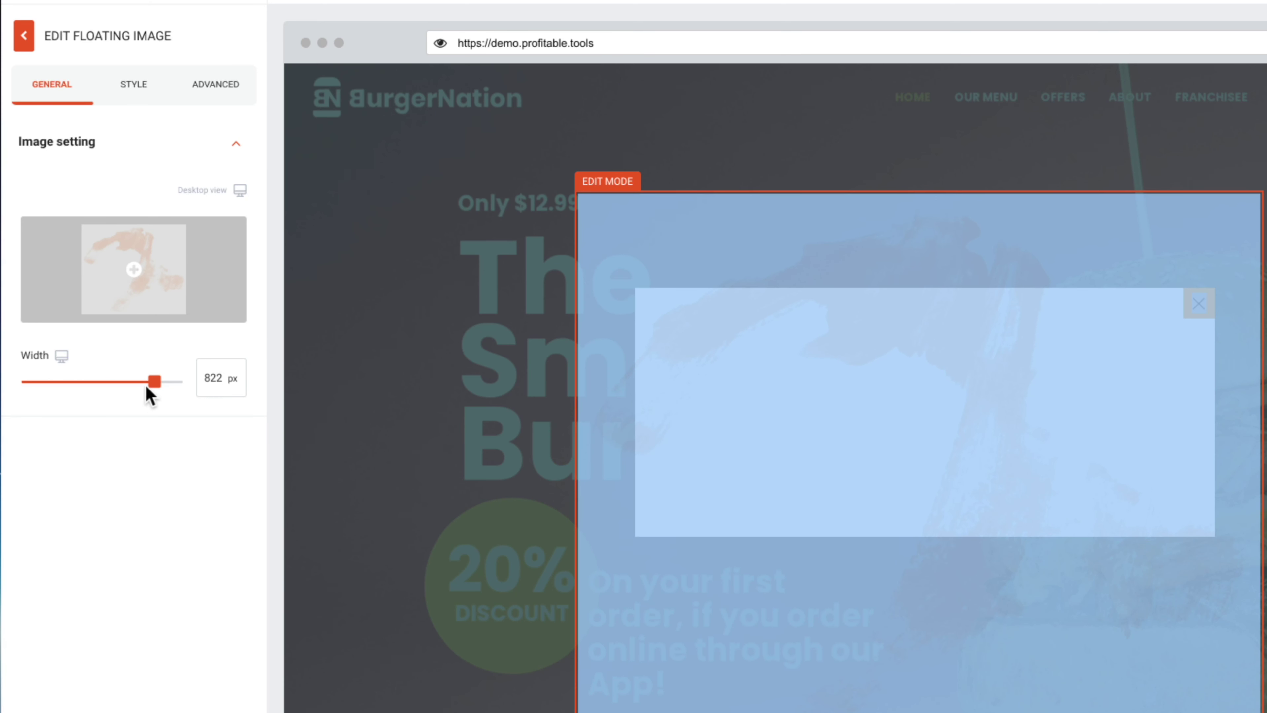
pyautogui.moveTo(146, 388); pyautogui.dragTo(83, 391)
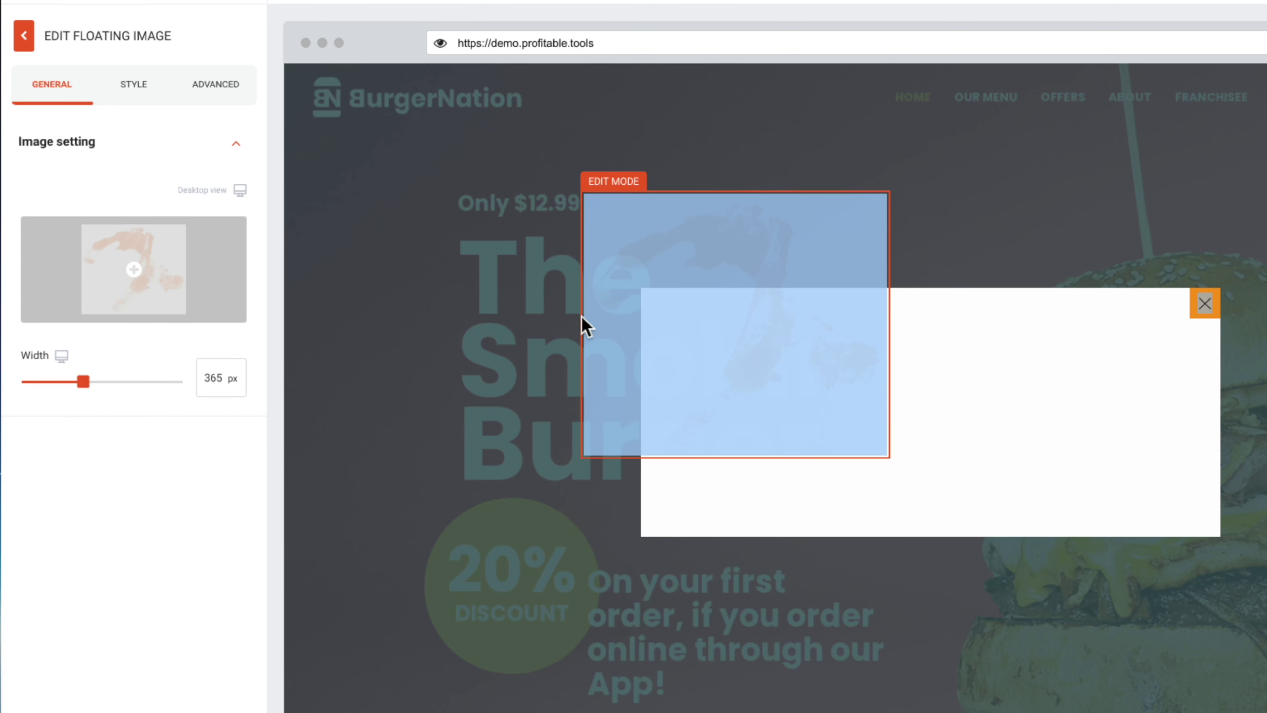
pyautogui.moveTo(670, 254); pyautogui.dragTo(801, 333)
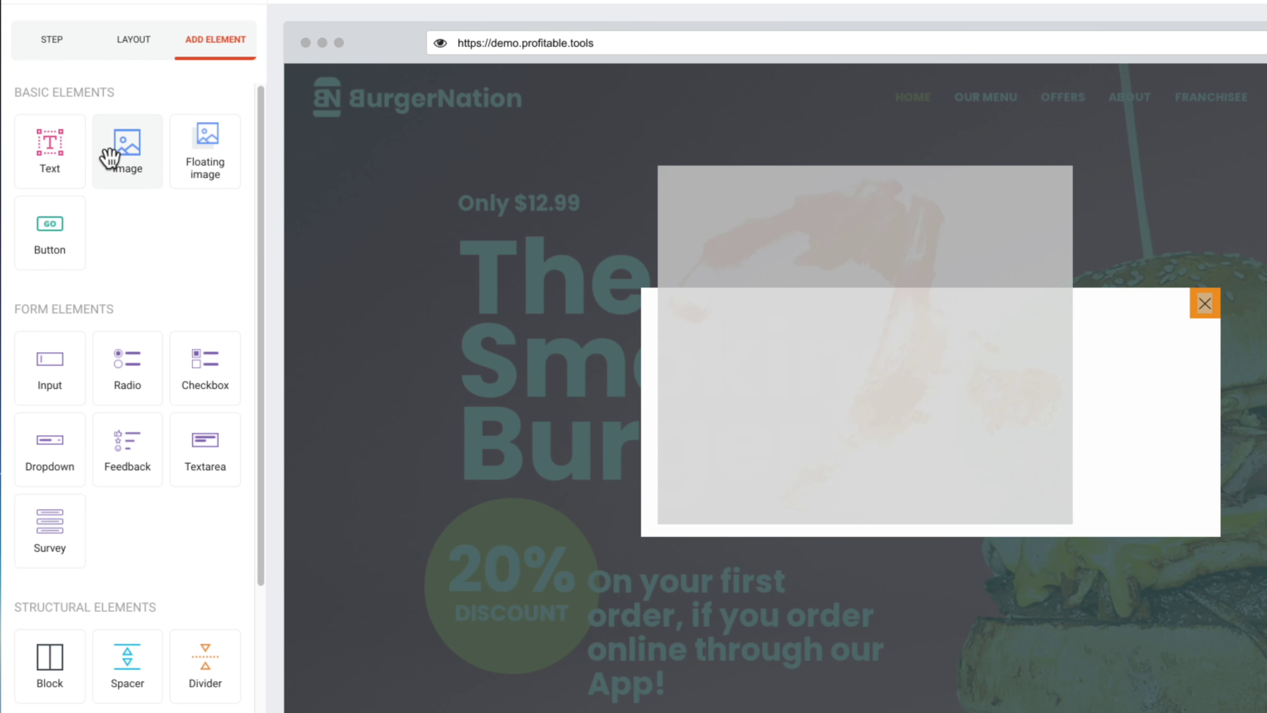
# - Add an image element showing the bridesmaids photo to the popup
pyautogui.moveTo(107, 156); pyautogui.dragTo(727, 310)
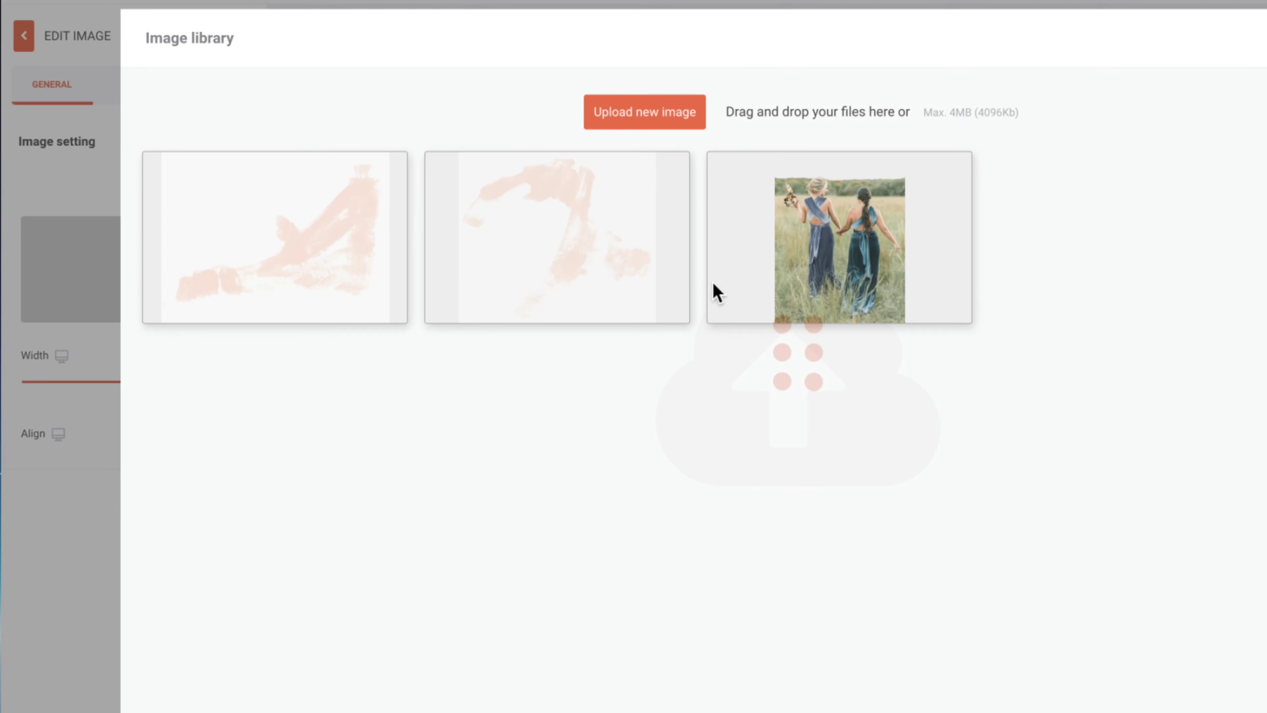
pyautogui.click(837, 238)
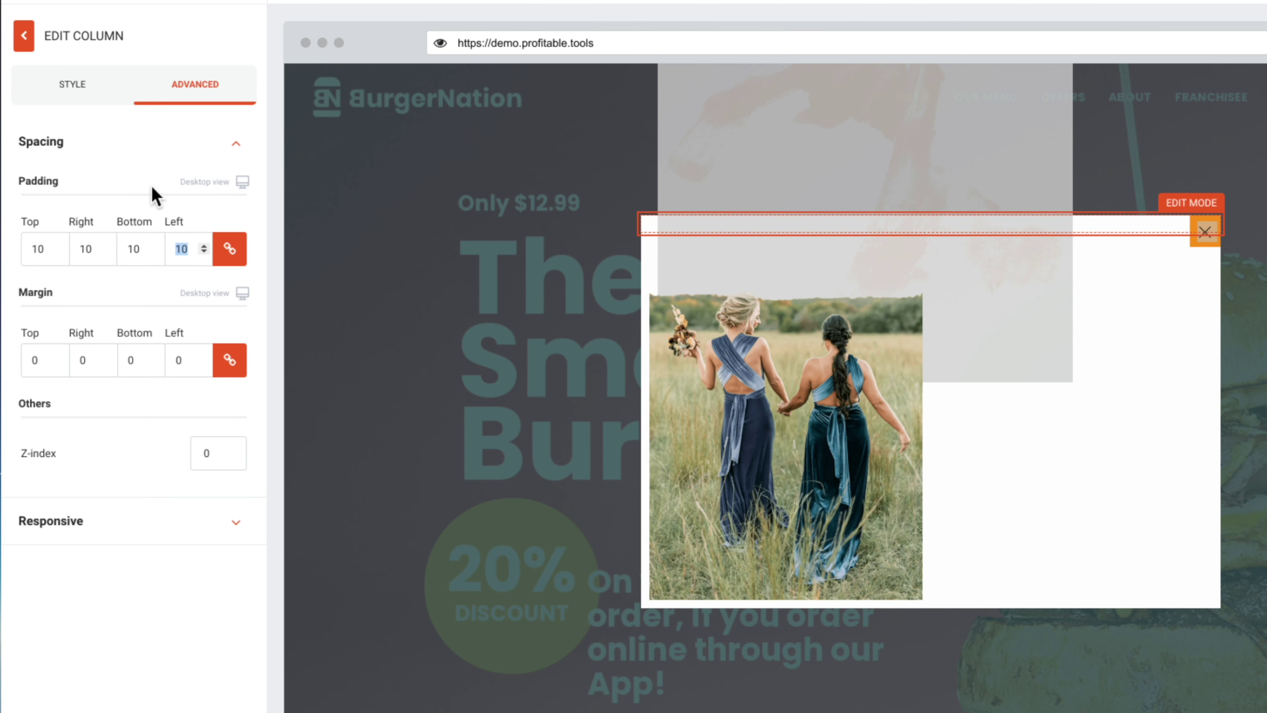
pyautogui.click(169, 196)
# - Set the photo column's left padding to 0 in the Advanced settings
pyautogui.doubleClick(185, 254)
pyautogui.write('0')
pyautogui.click(23, 36)
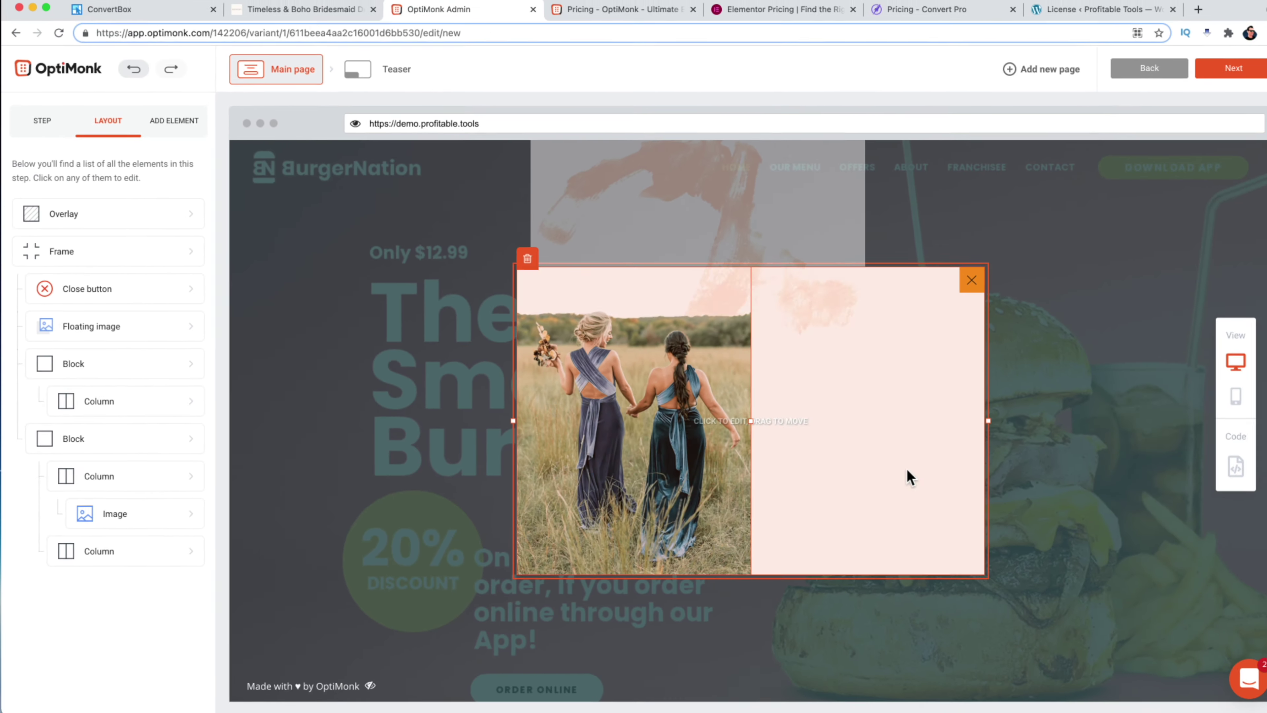
# - Set the popup headline to Alegreya Sans Semi Bold at 33px
pyautogui.click(1128, 475)
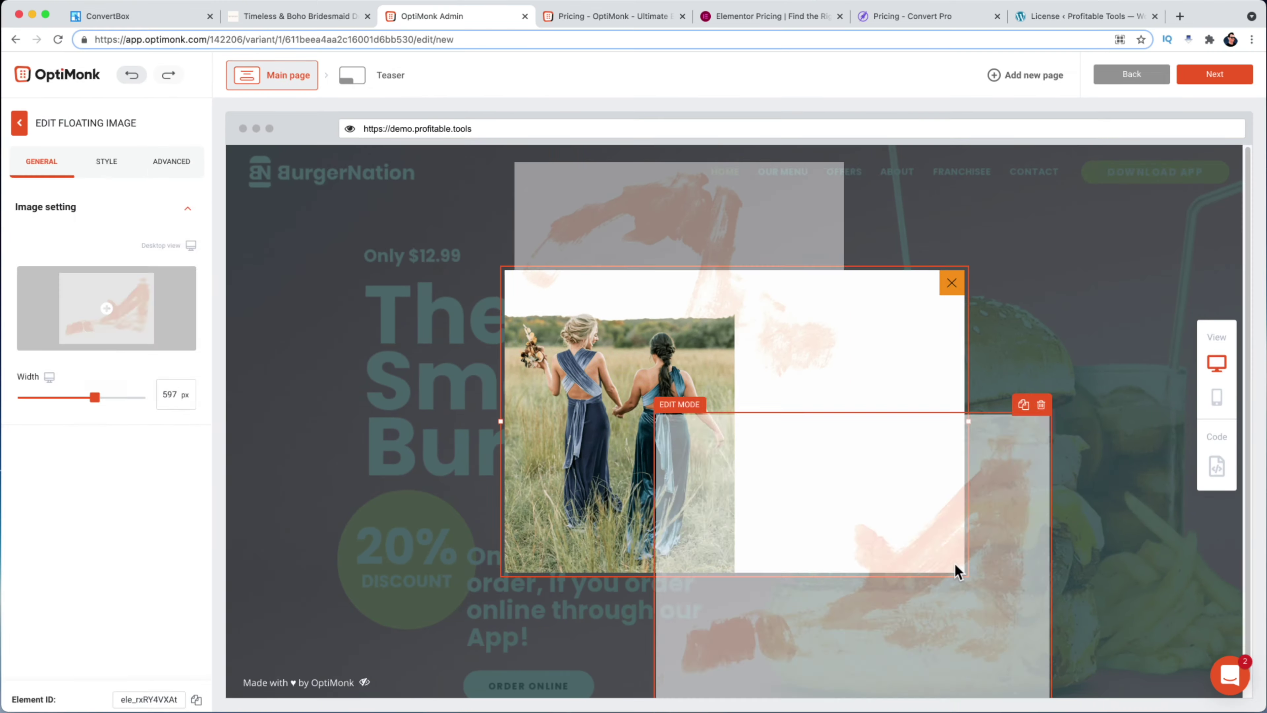
pyautogui.click(1012, 280)
pyautogui.click(856, 270)
pyautogui.click(750, 220)
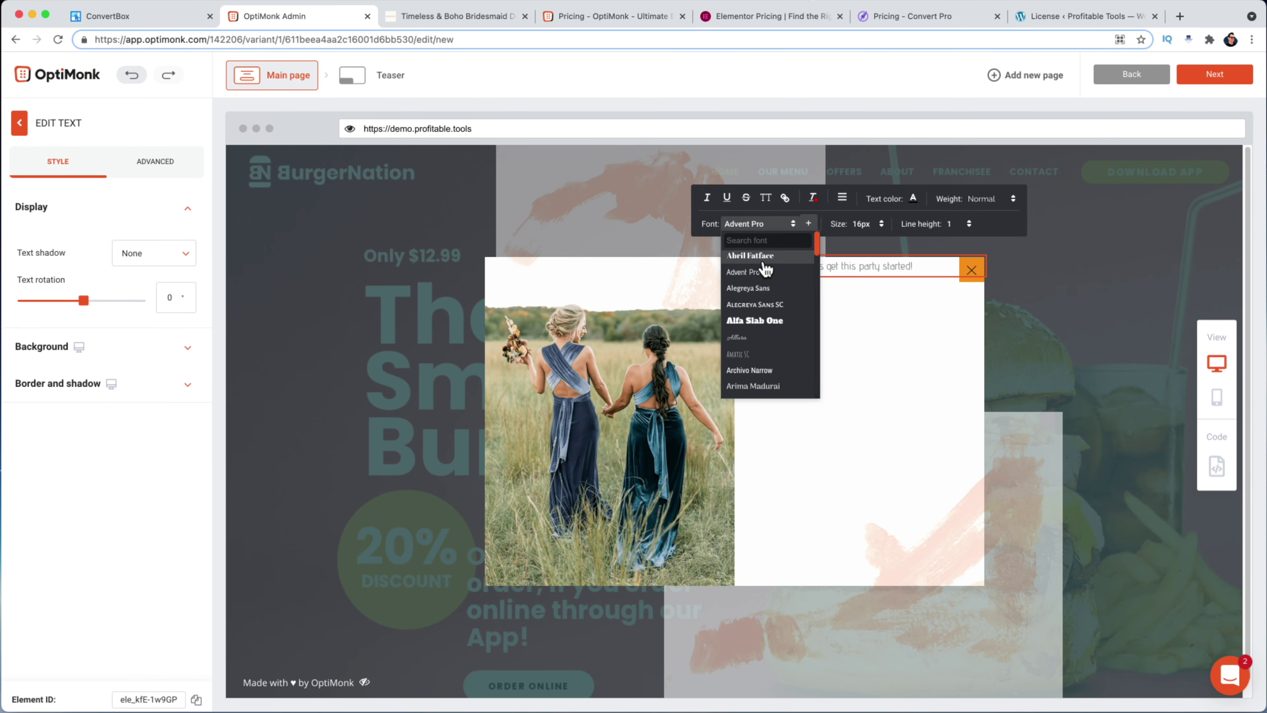
pyautogui.click(764, 271)
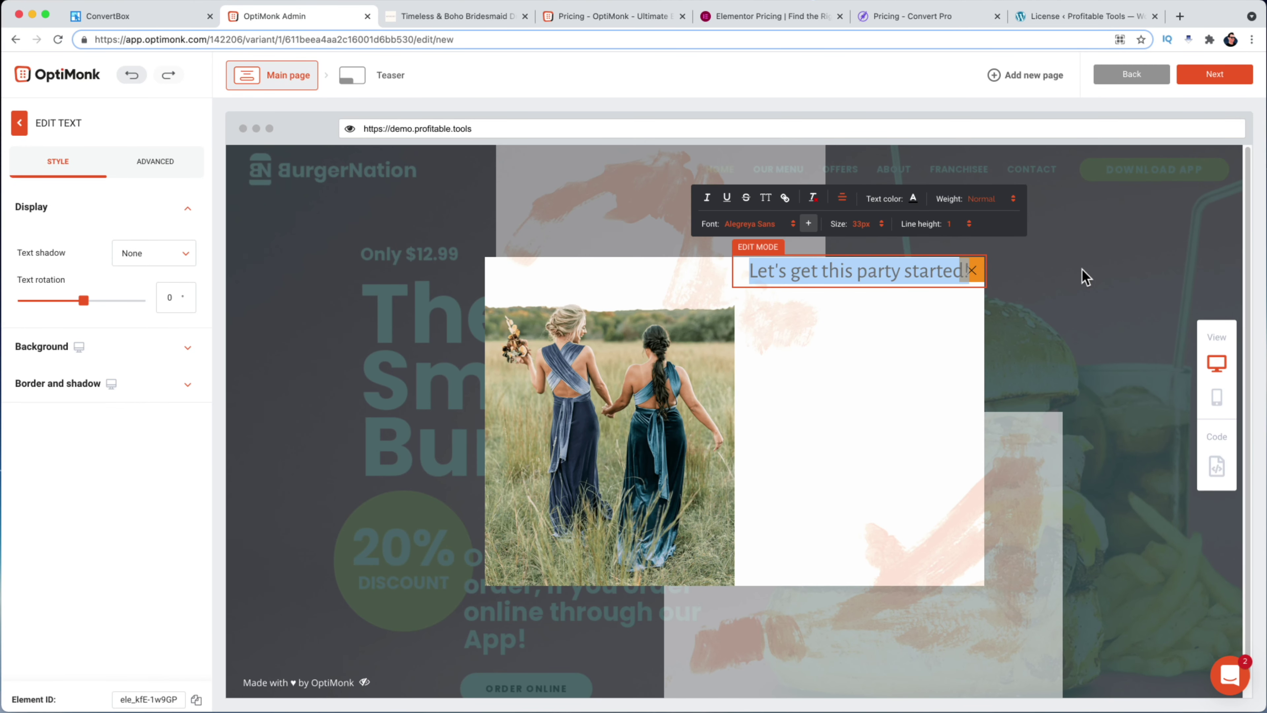
pyautogui.click(808, 224)
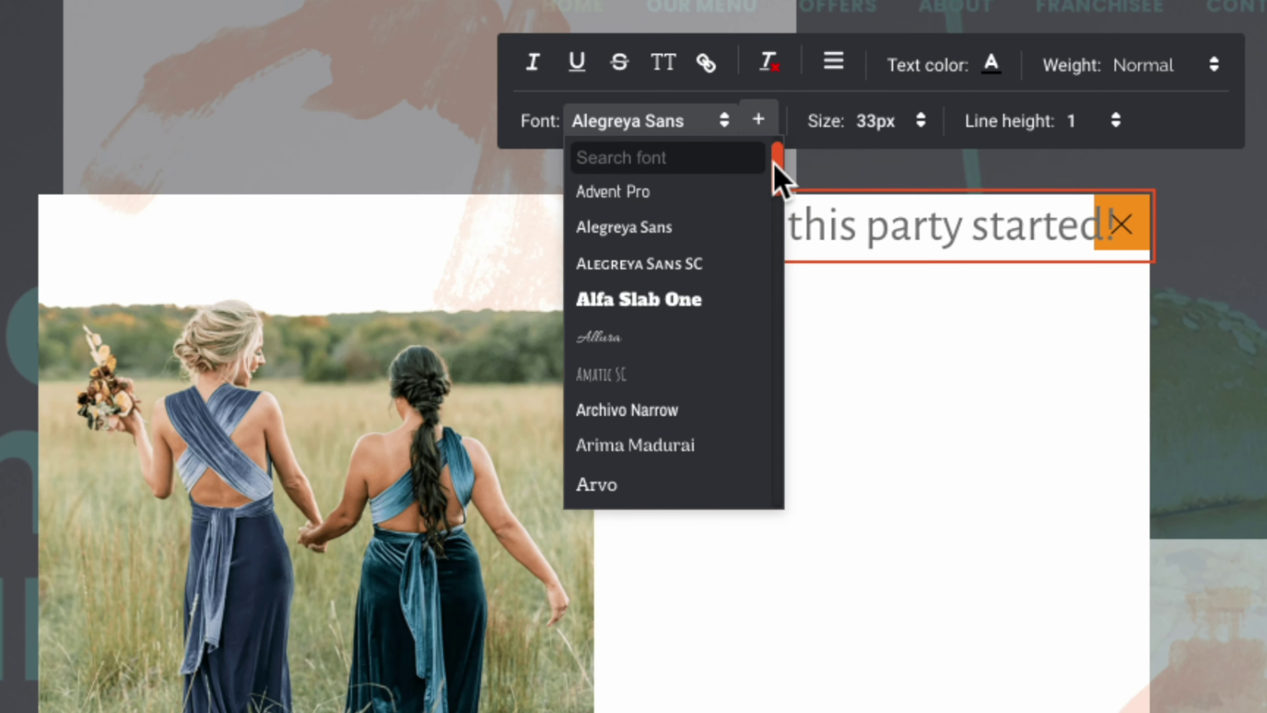
pyautogui.scroll(-3, 778, 200)
pyautogui.scroll(-10, 783, 249)
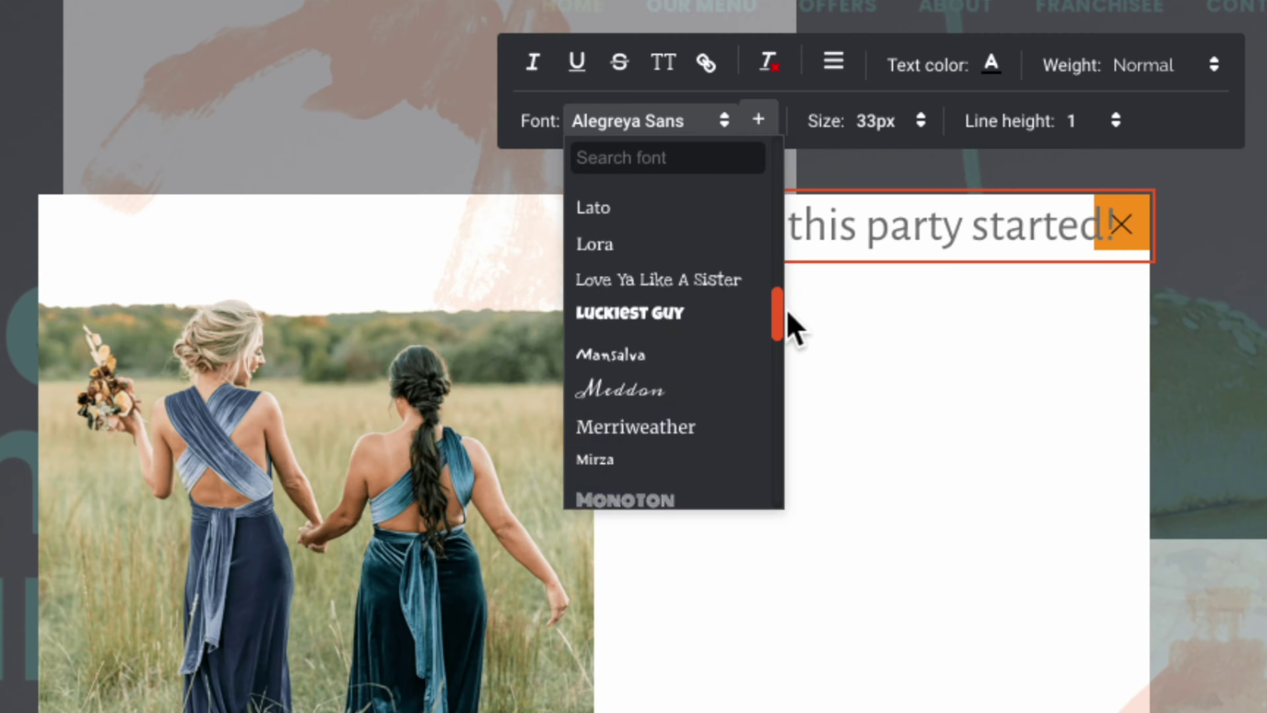
pyautogui.click(1238, 244)
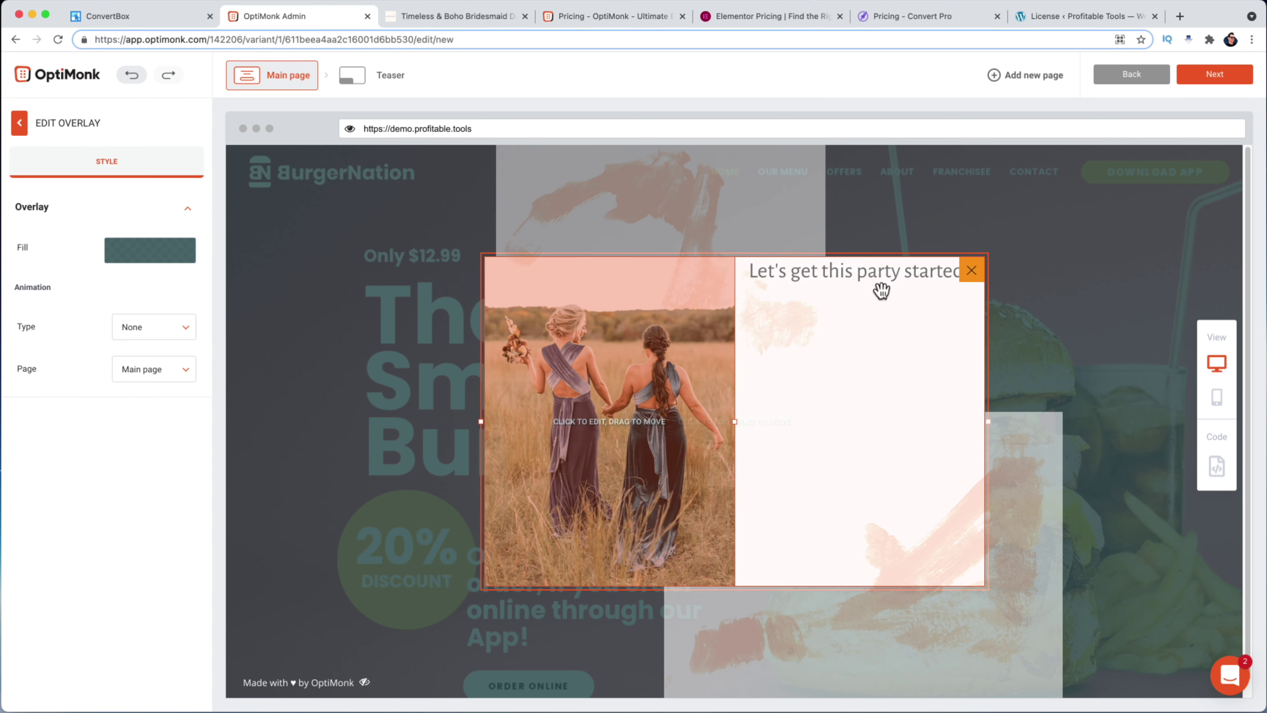
# - Give the headline 75 px of top padding
pyautogui.click(873, 272)
pyautogui.click(32, 291)
pyautogui.write('75')
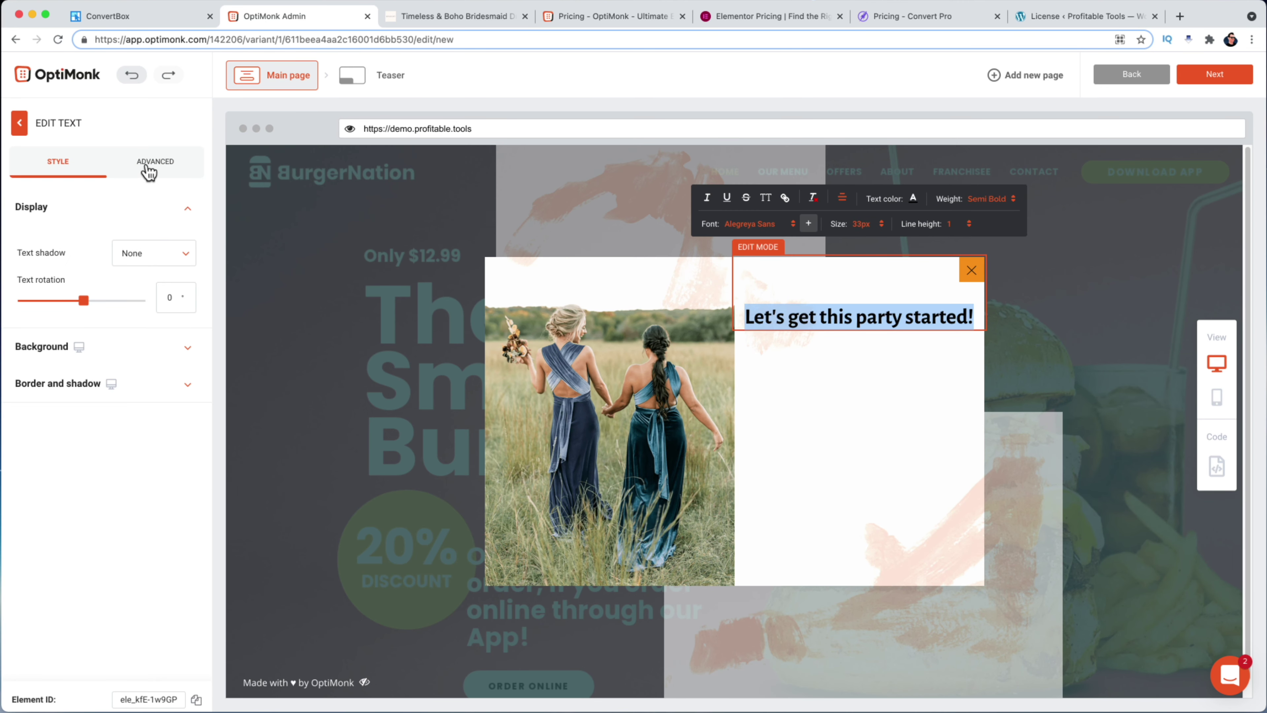
pyautogui.click(149, 172)
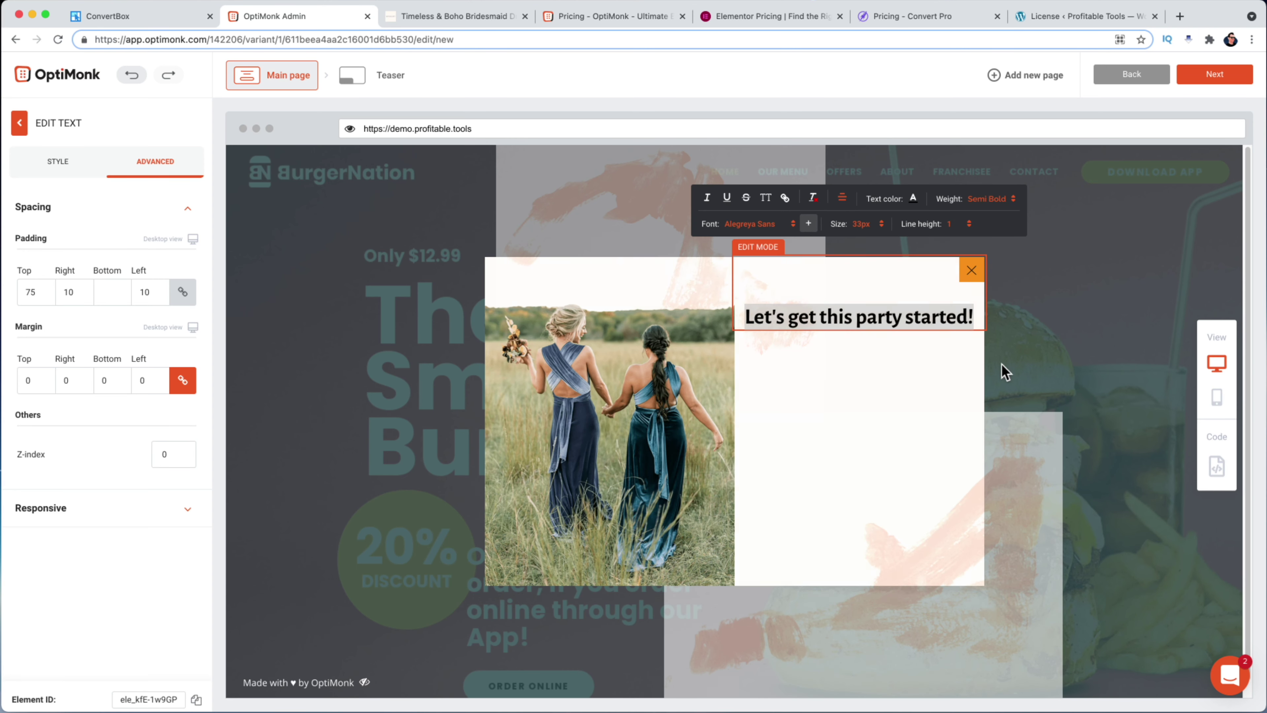
# - Give the close button a light grey (around #A7A7A7) background and rounded corners
pyautogui.click(1122, 374)
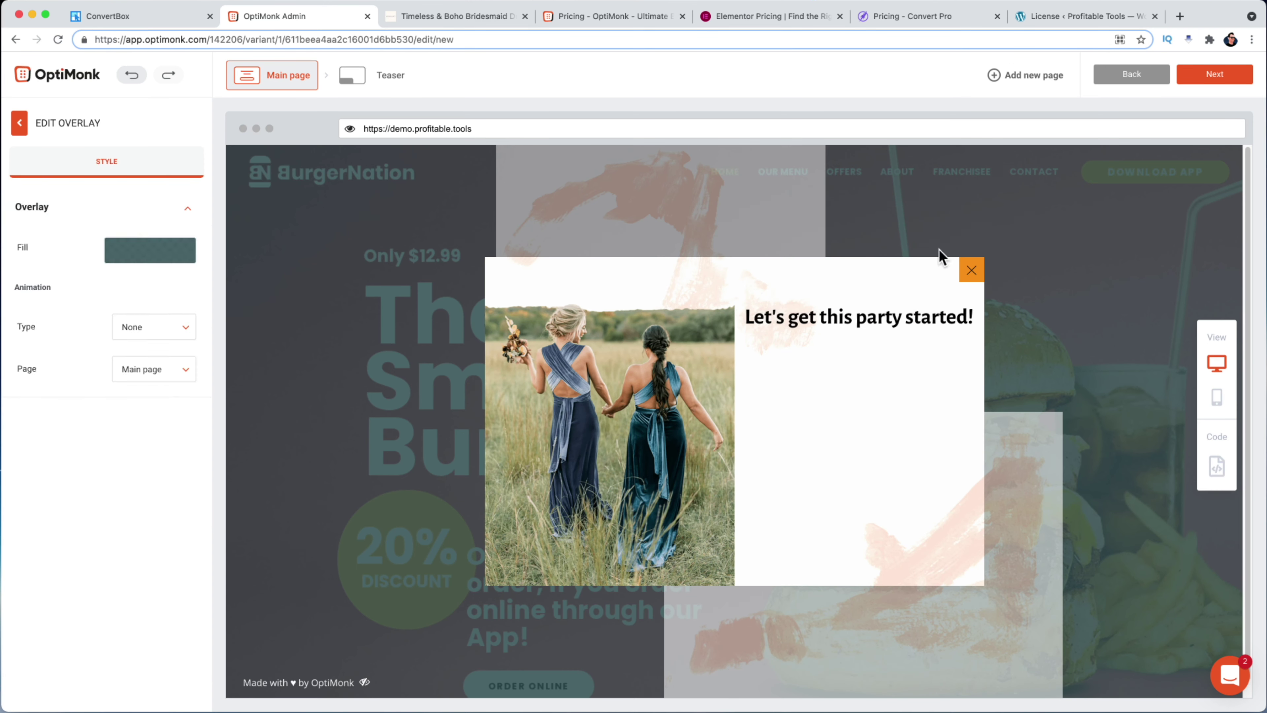
pyautogui.click(972, 270)
pyautogui.click(150, 318)
pyautogui.click(120, 556)
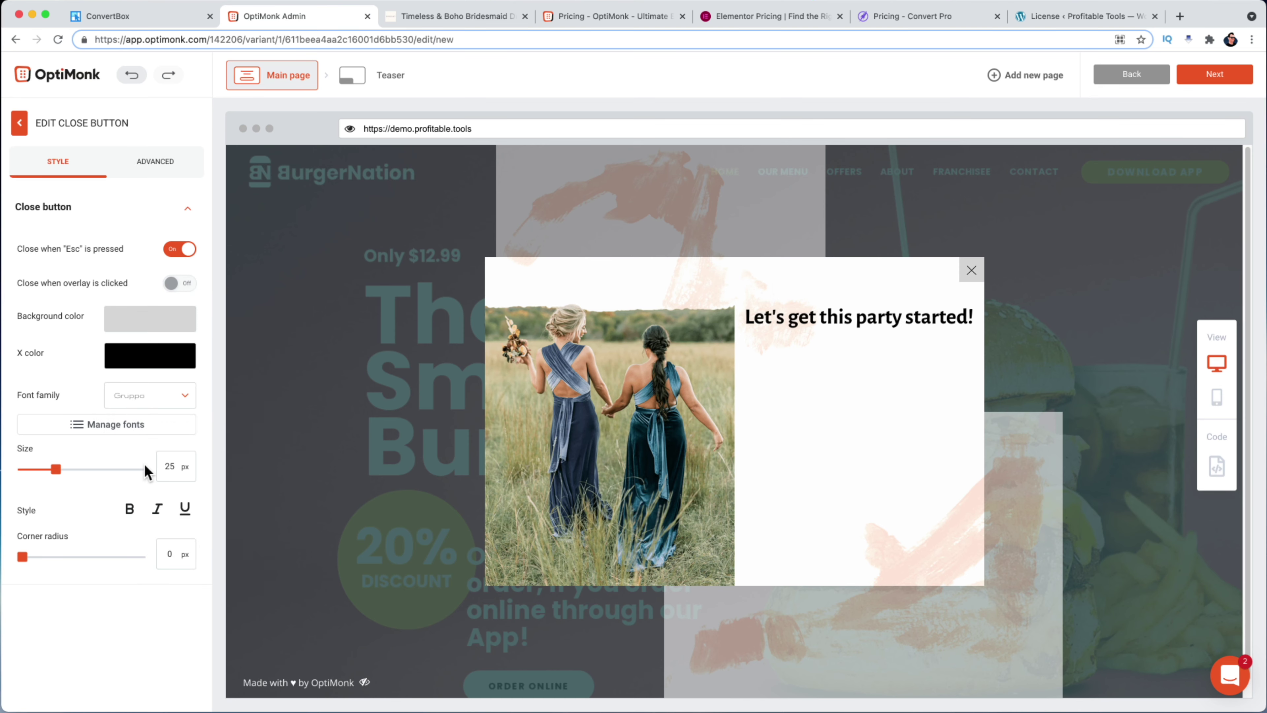
pyautogui.click(142, 319)
pyautogui.click(246, 348)
pyautogui.click(105, 334)
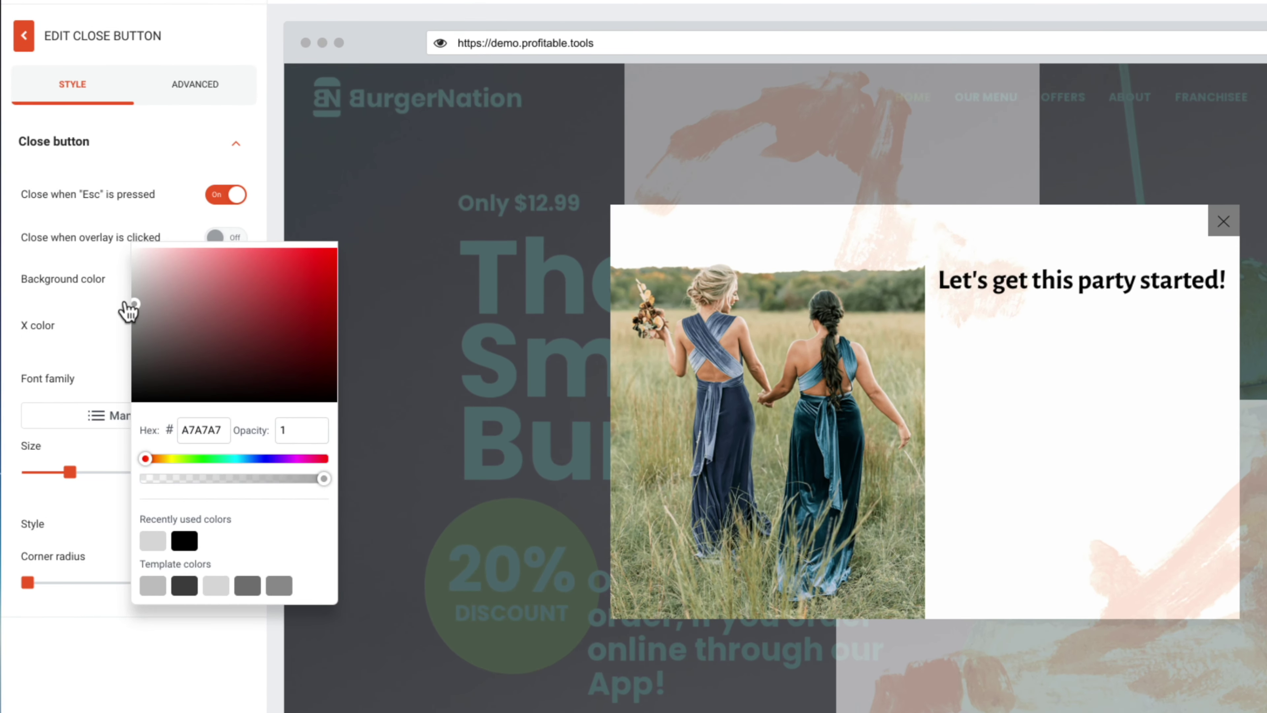
pyautogui.moveTo(127, 310)
pyautogui.mouseDown()
pyautogui.moveTo(117, 289)
pyautogui.moveTo(113, 301)
pyautogui.mouseUp()
pyautogui.click(112, 301)
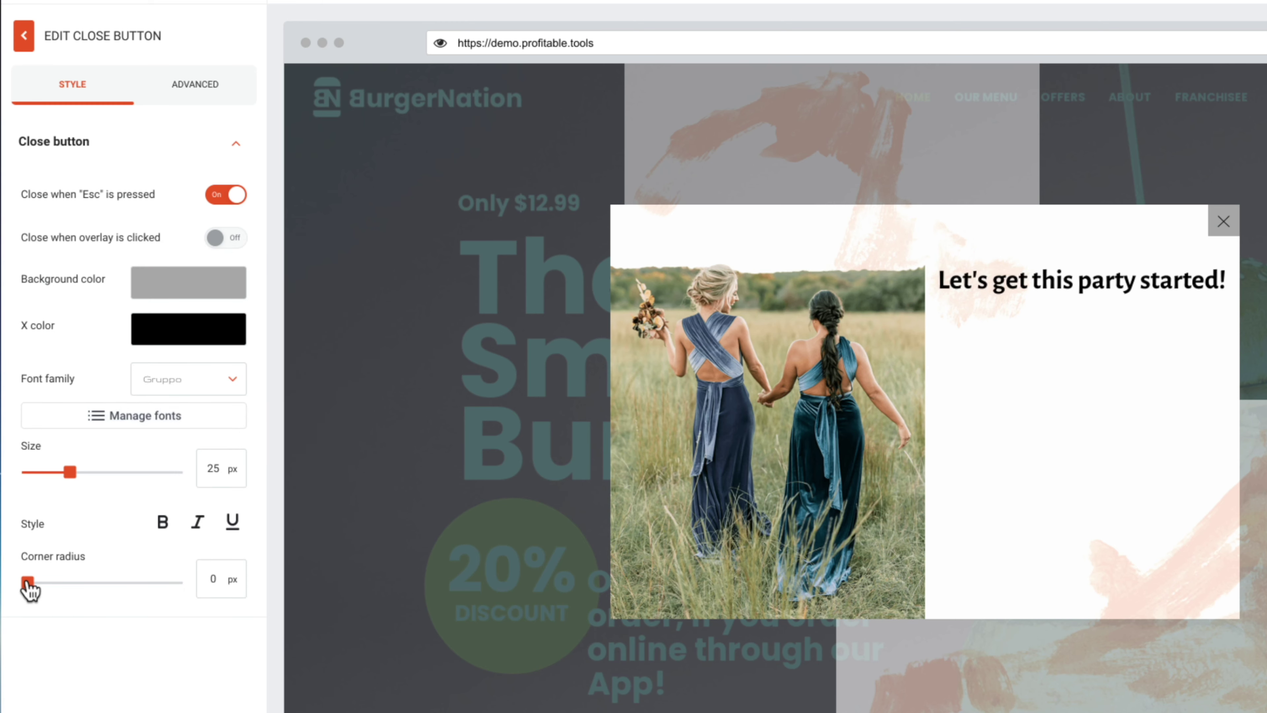
pyautogui.moveTo(28, 583); pyautogui.dragTo(93, 579)
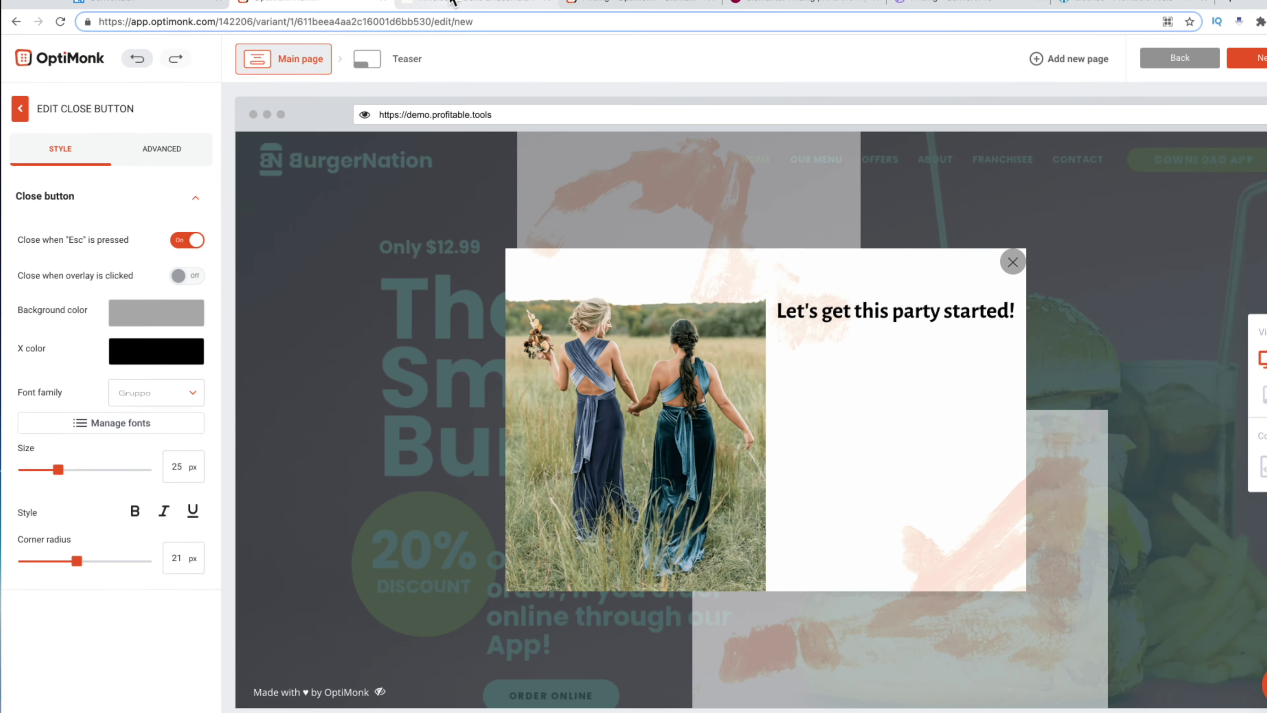
# - Check the original Revelry popup for reference, then return to the OptiMonk popup editor
pyautogui.click(432, 18)
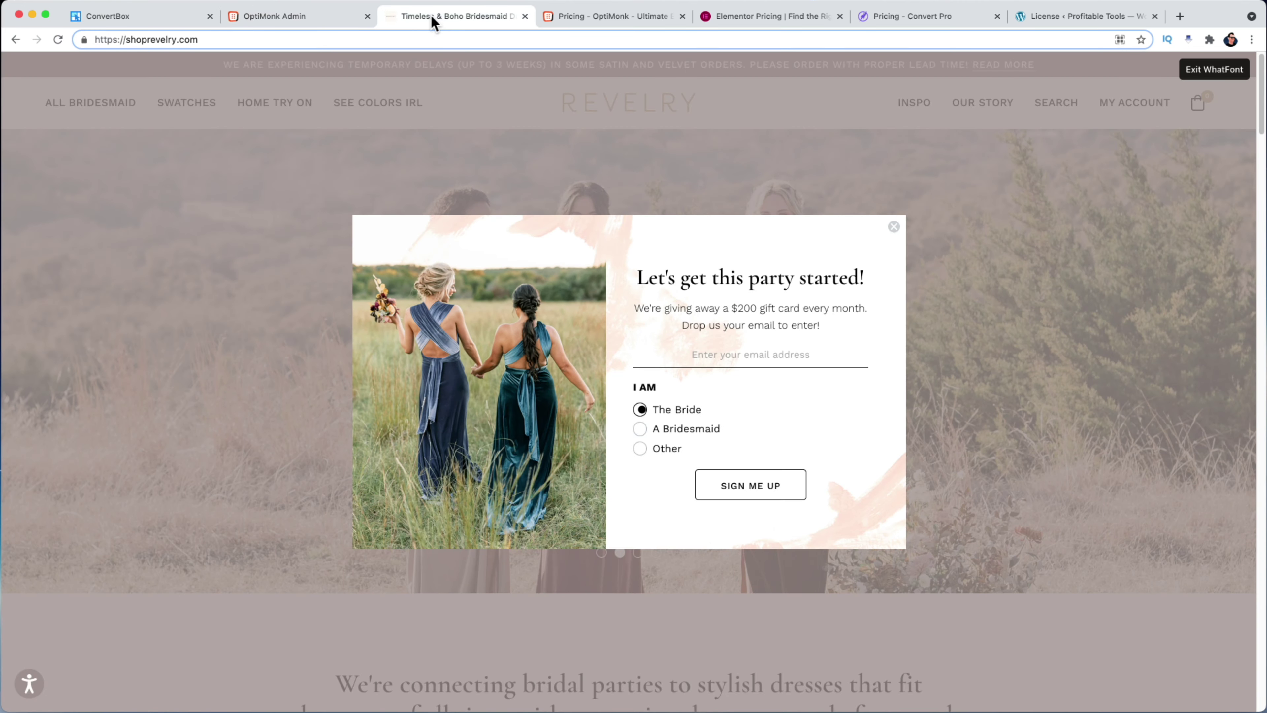
pyautogui.click(246, 17)
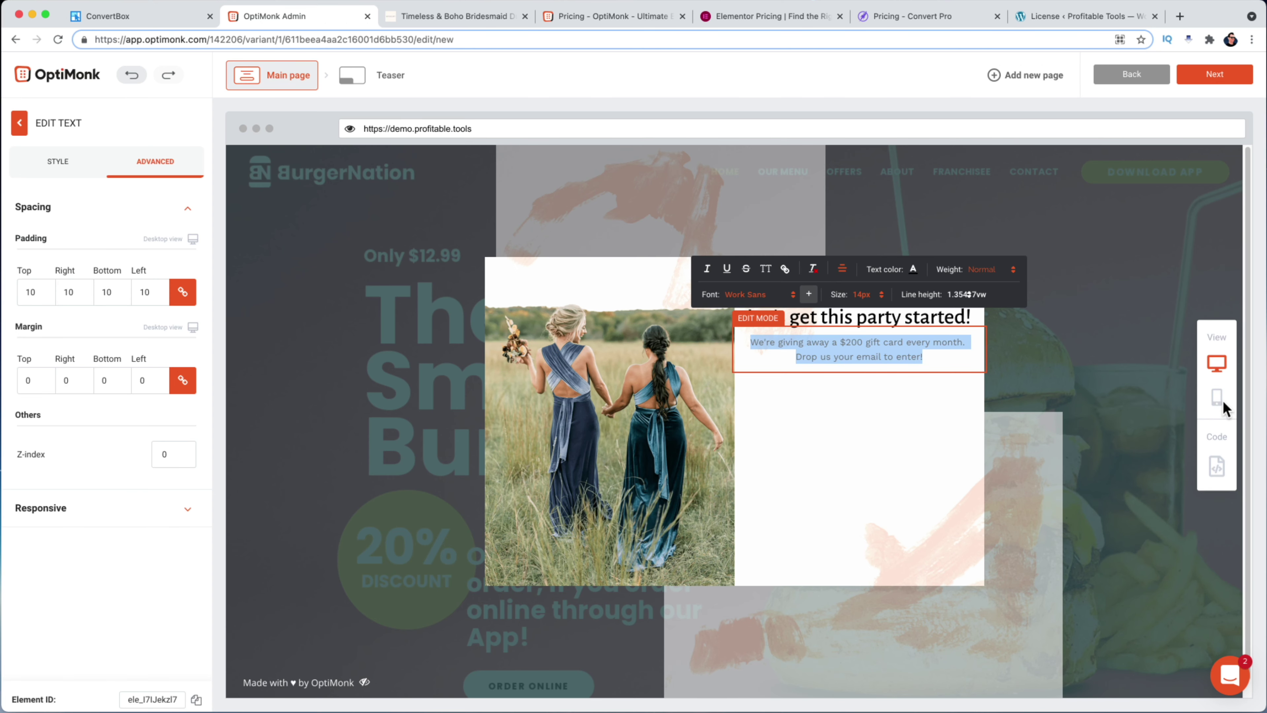
pyautogui.click(1218, 405)
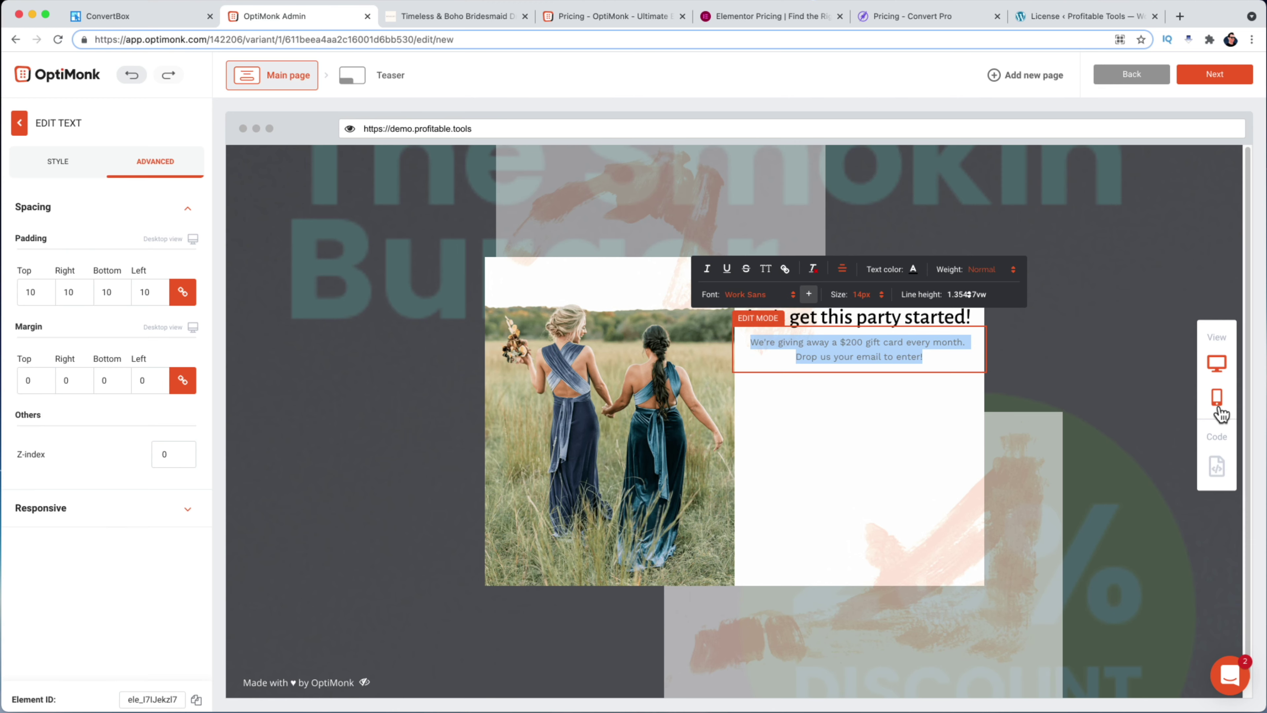
# - Add an email input under the subtitle in the popup's right column
pyautogui.click(908, 447)
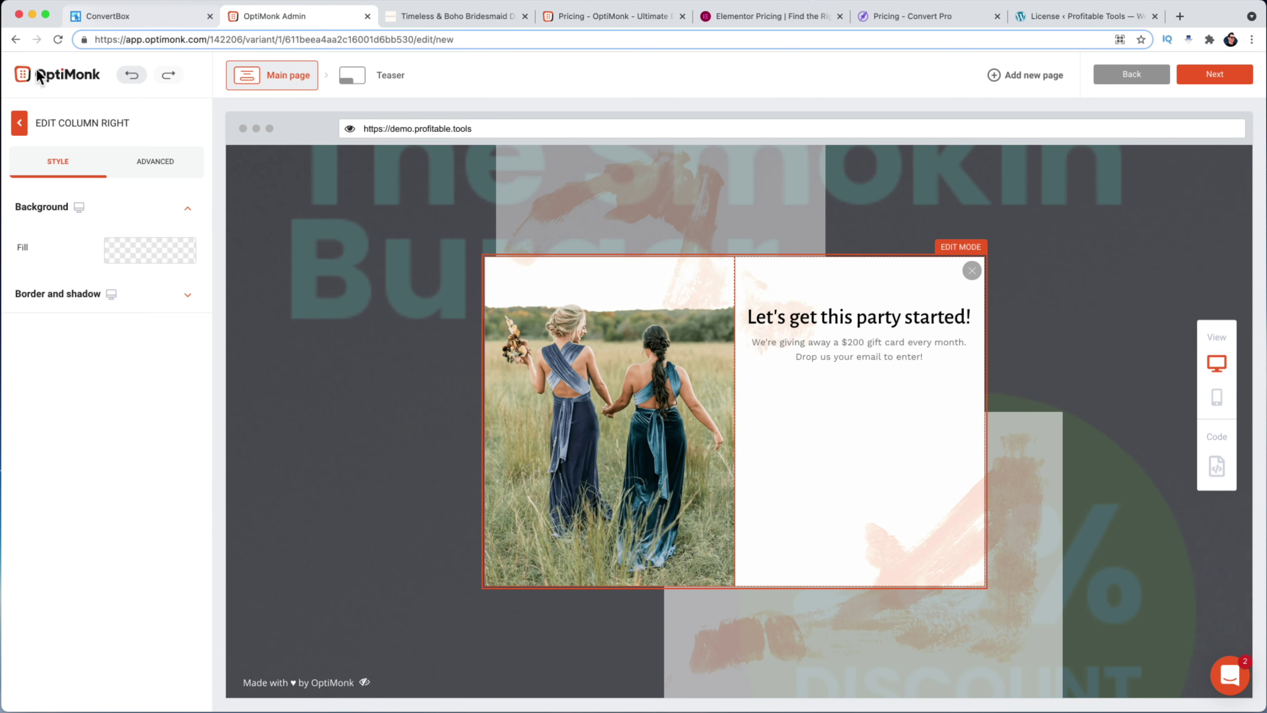
pyautogui.click(18, 123)
pyautogui.moveTo(40, 394); pyautogui.dragTo(908, 351)
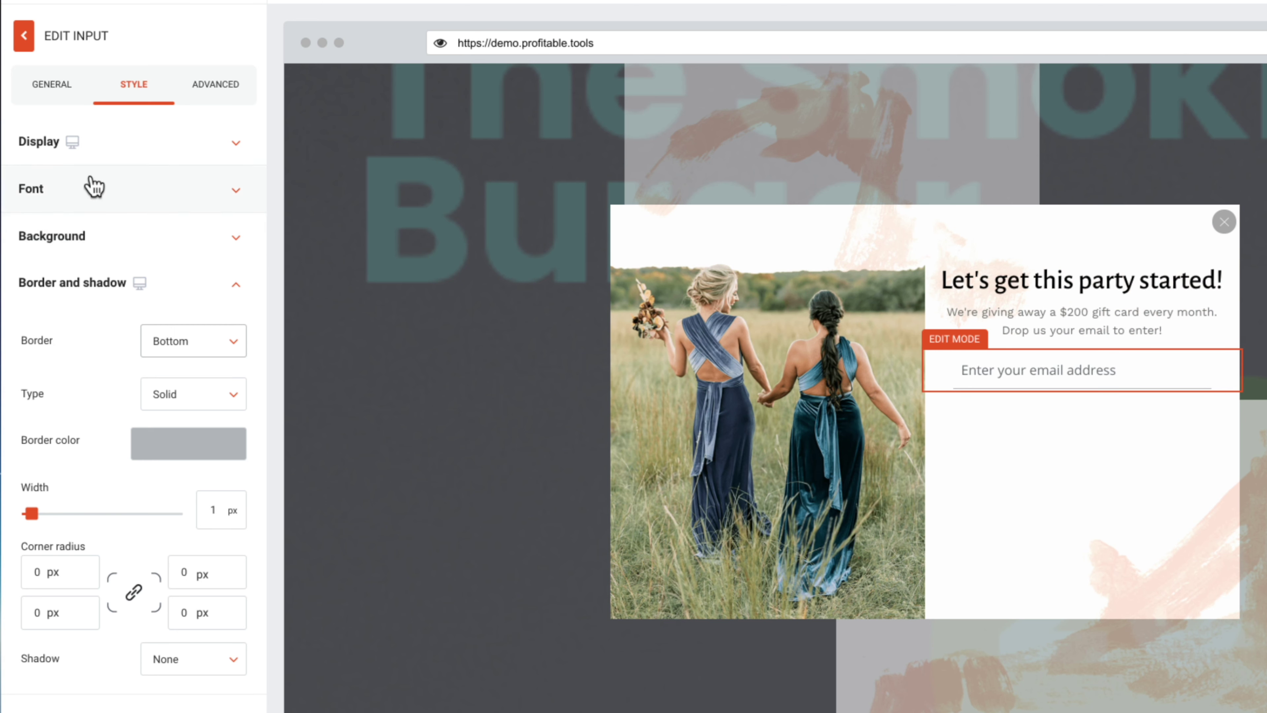
# - Widen the email input field and adjust the element's spacing settings
pyautogui.click(100, 152)
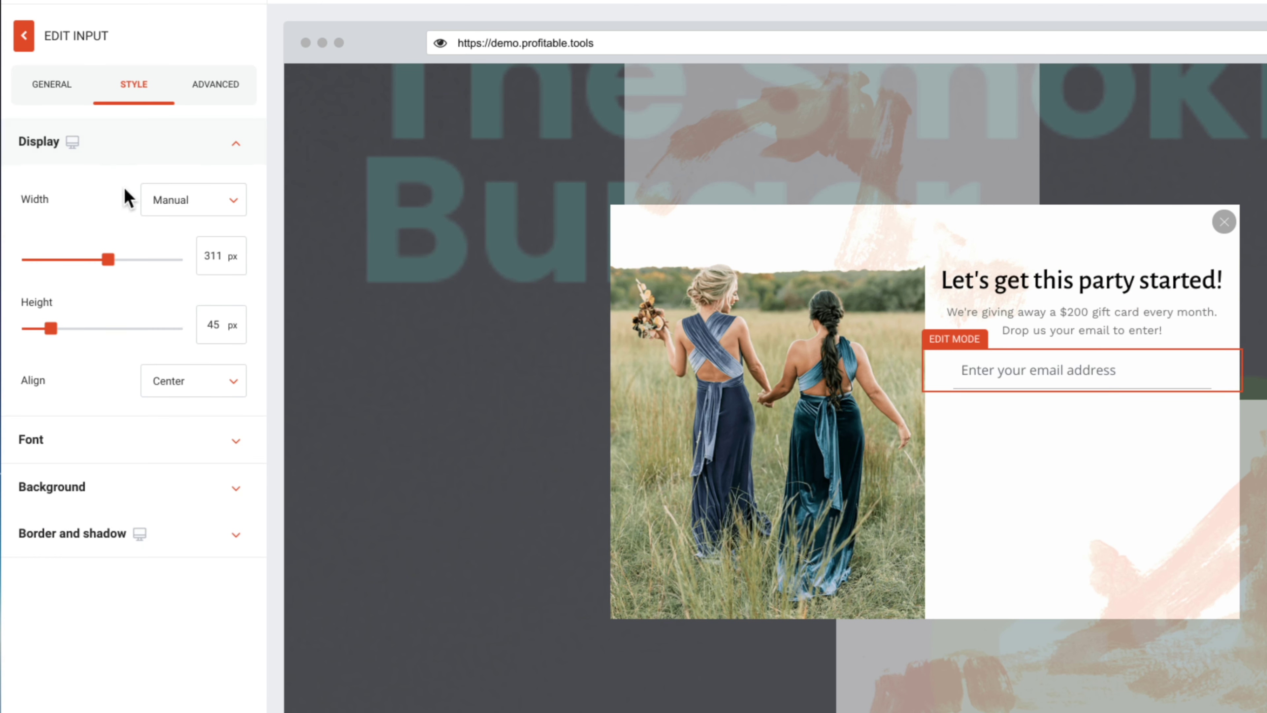
pyautogui.moveTo(108, 259); pyautogui.dragTo(114, 259)
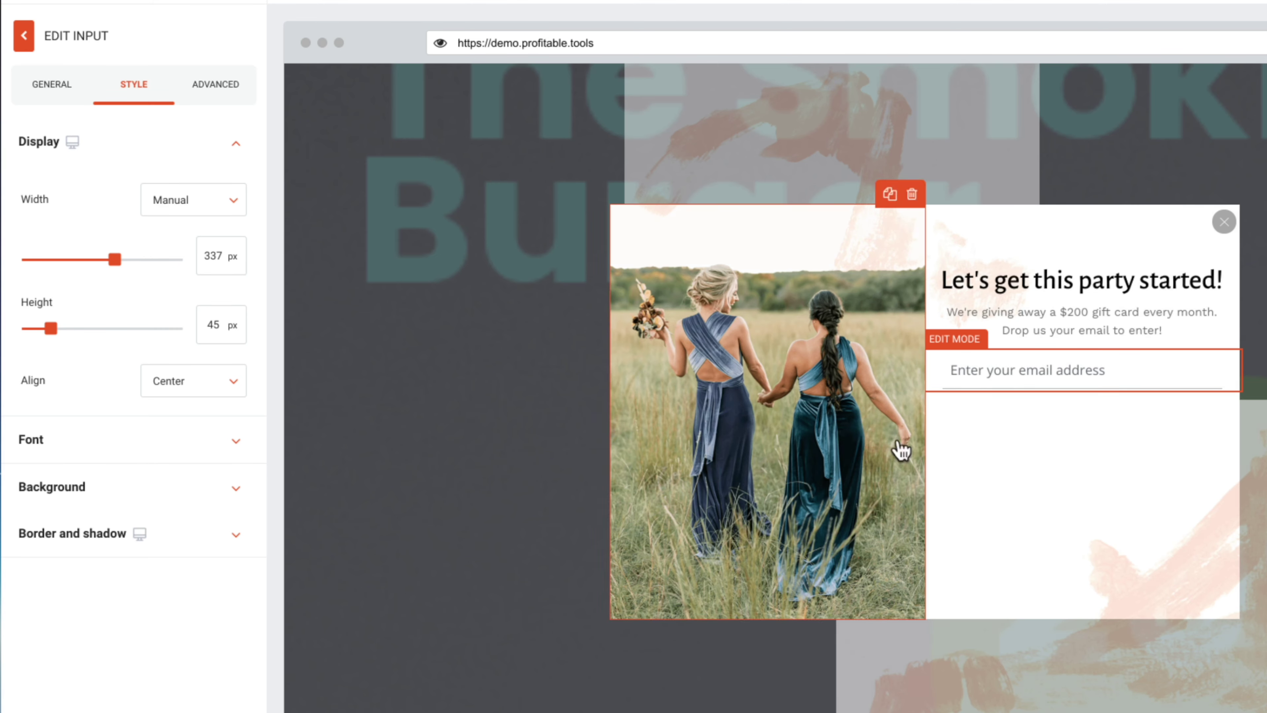
pyautogui.click(978, 279)
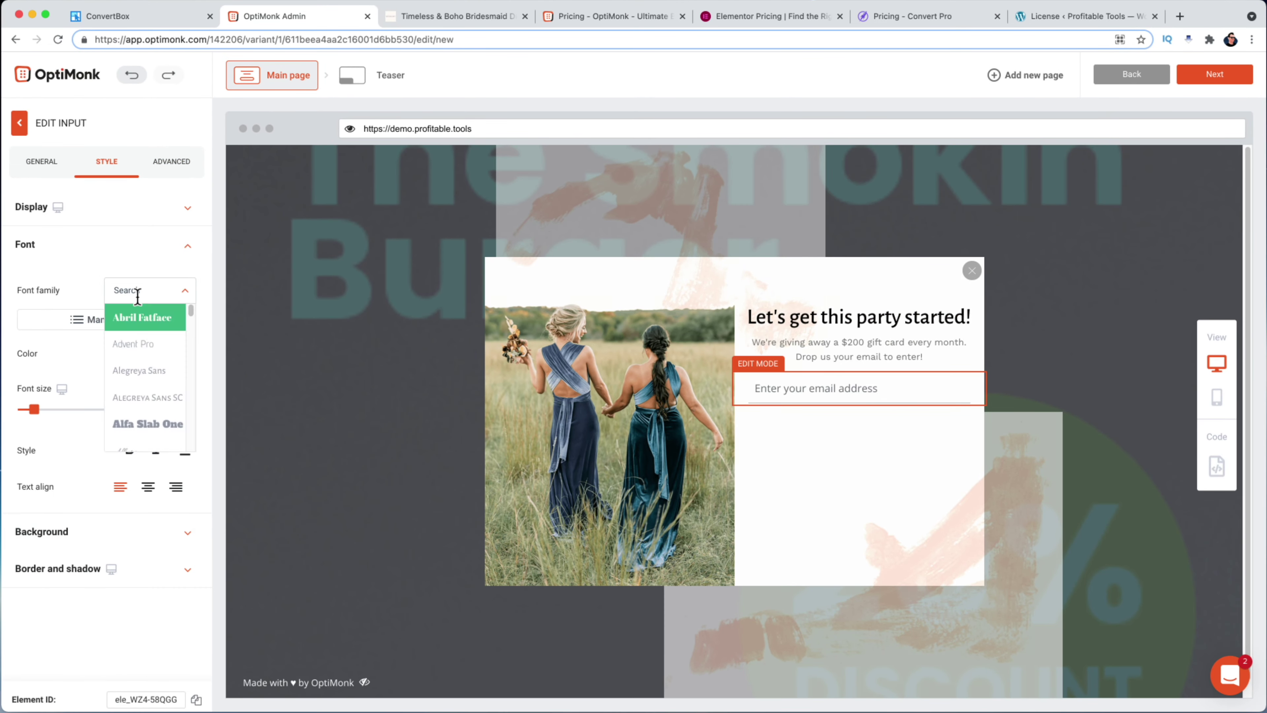
pyautogui.click(171, 161)
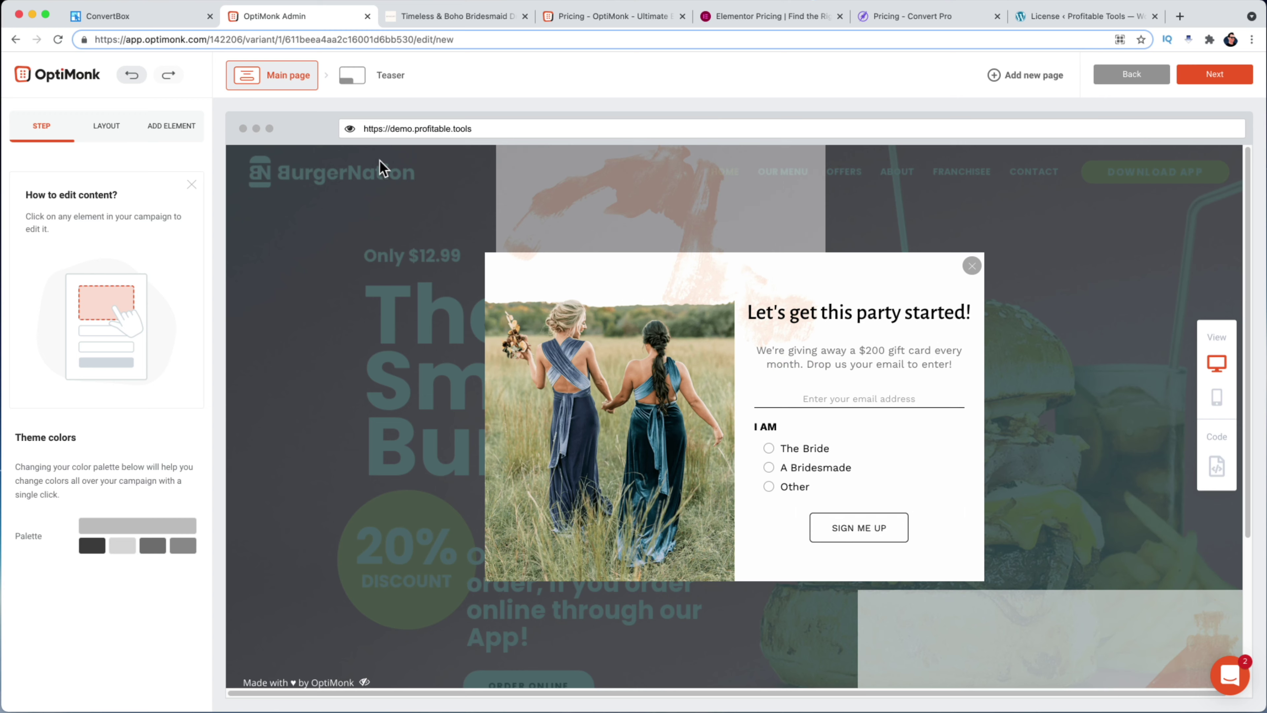
# - Compare the original Revelry popup and the ConvertBox version, then return to OptiMonk
pyautogui.click(399, 17)
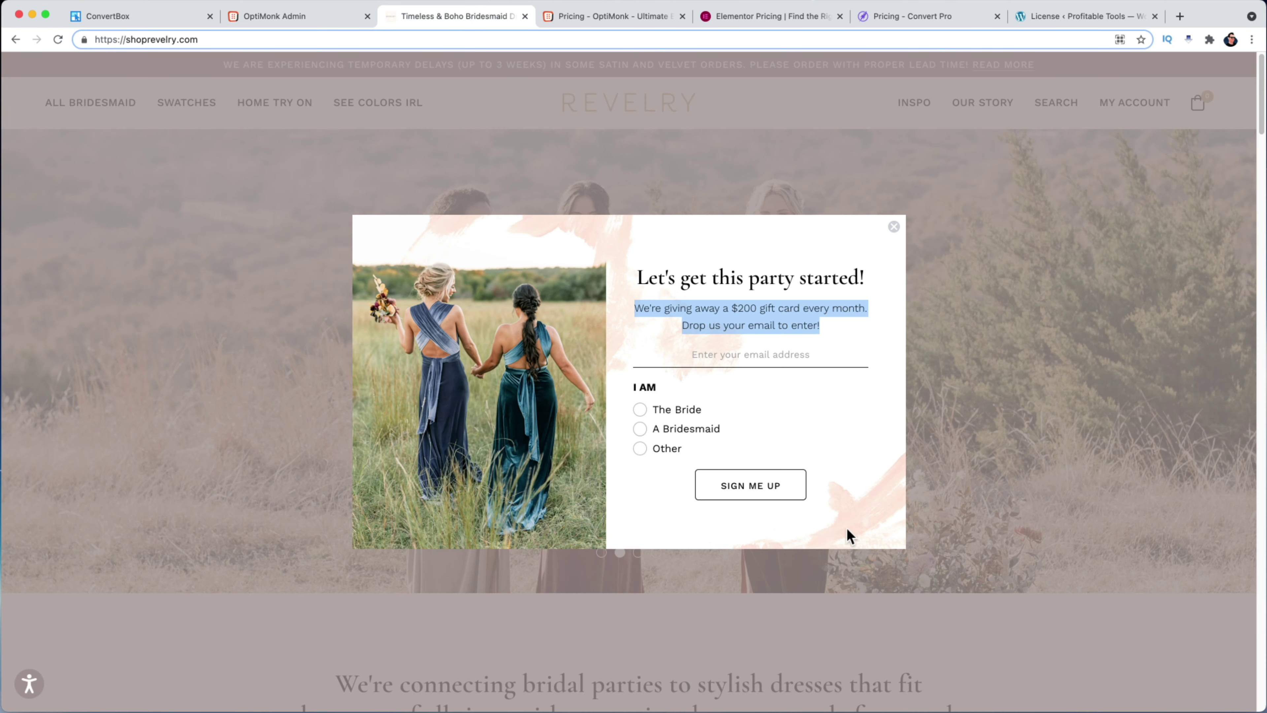
pyautogui.click(140, 19)
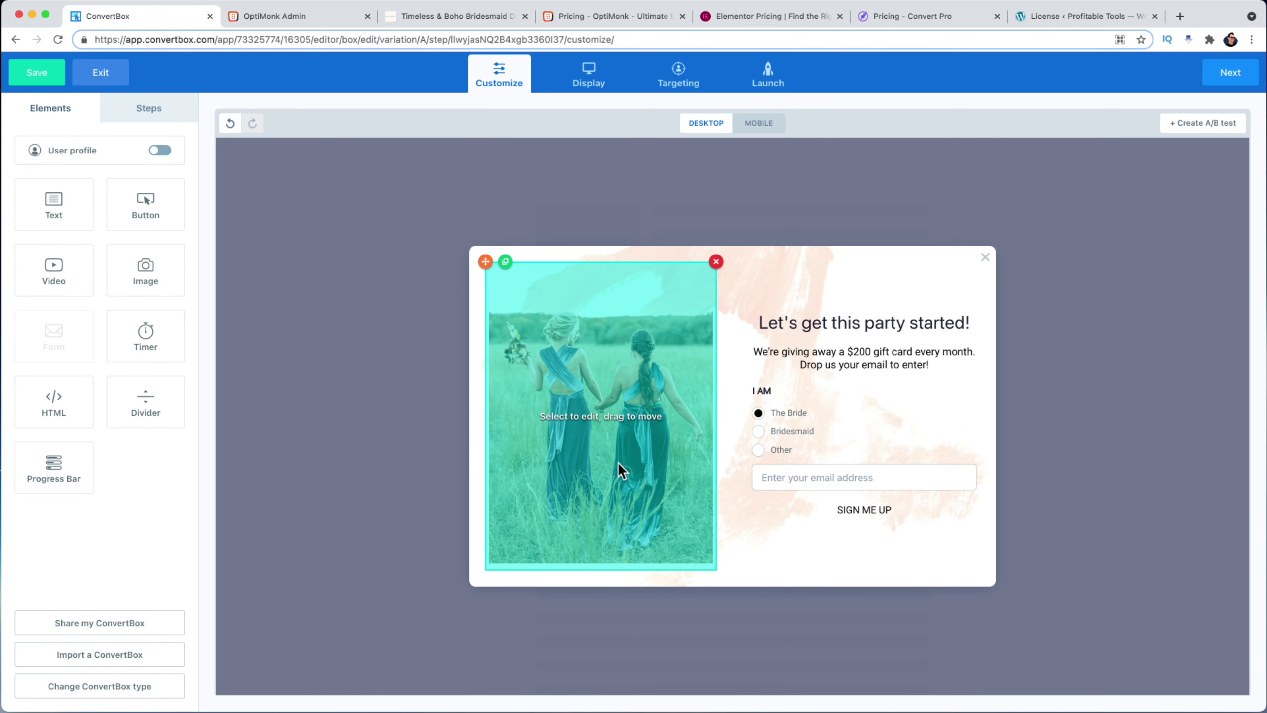
pyautogui.click(275, 17)
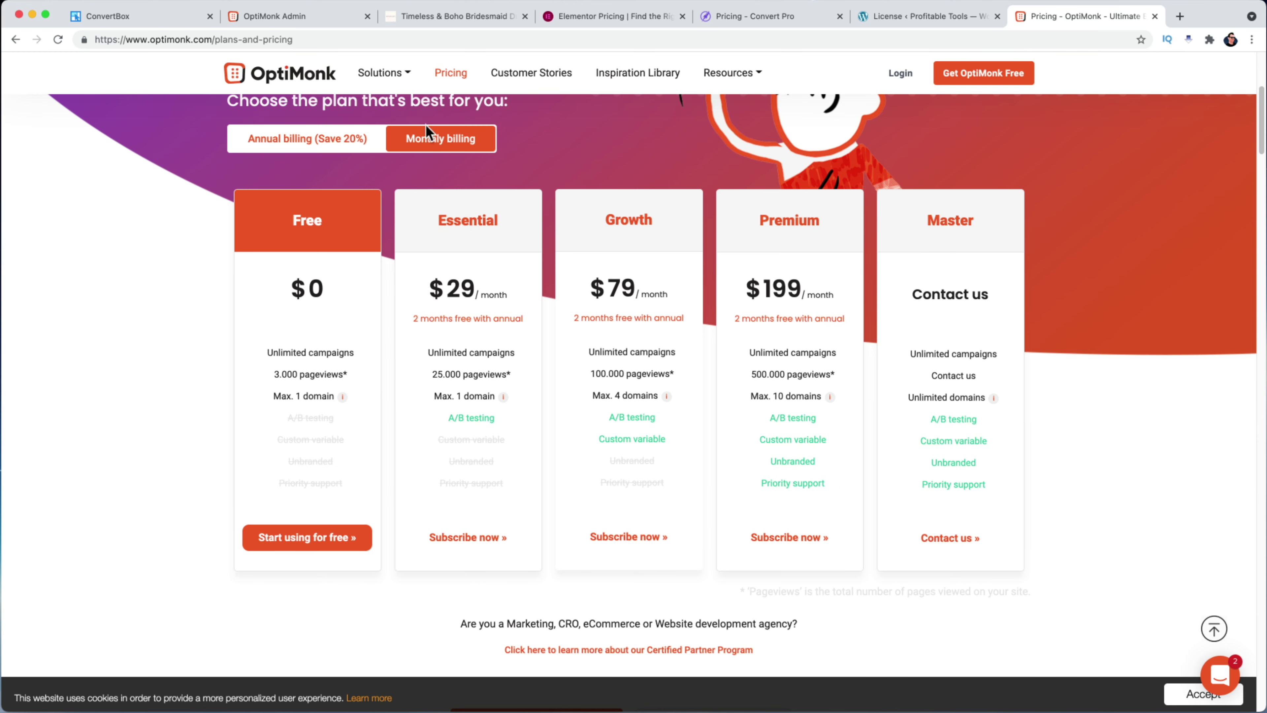
# - In the OptiMonk campaign editor, try hiding the 'Made with OptiMonk' branding
pyautogui.click(274, 15)
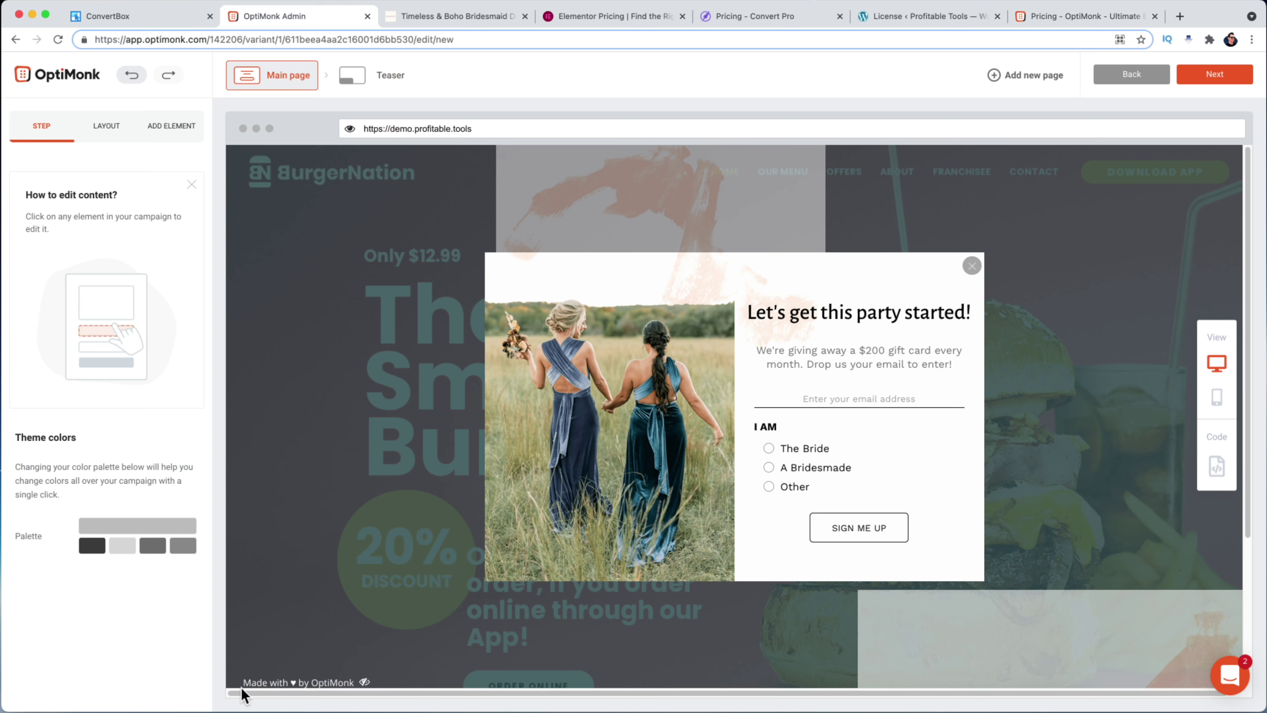
pyautogui.click(364, 682)
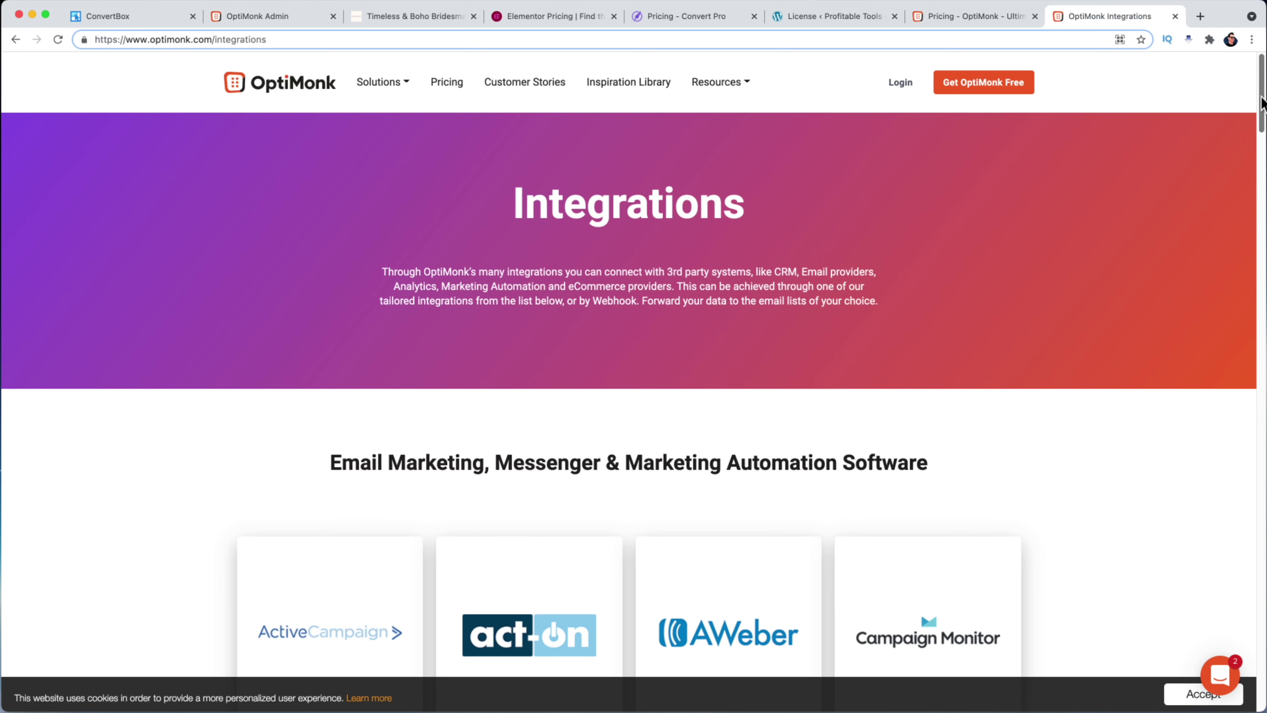
# - Scroll through OptiMonk's integrations list down to ShopMessage, then switch to the BurgerNation demo site
pyautogui.moveTo(1263, 100); pyautogui.dragTo(1218, 347)
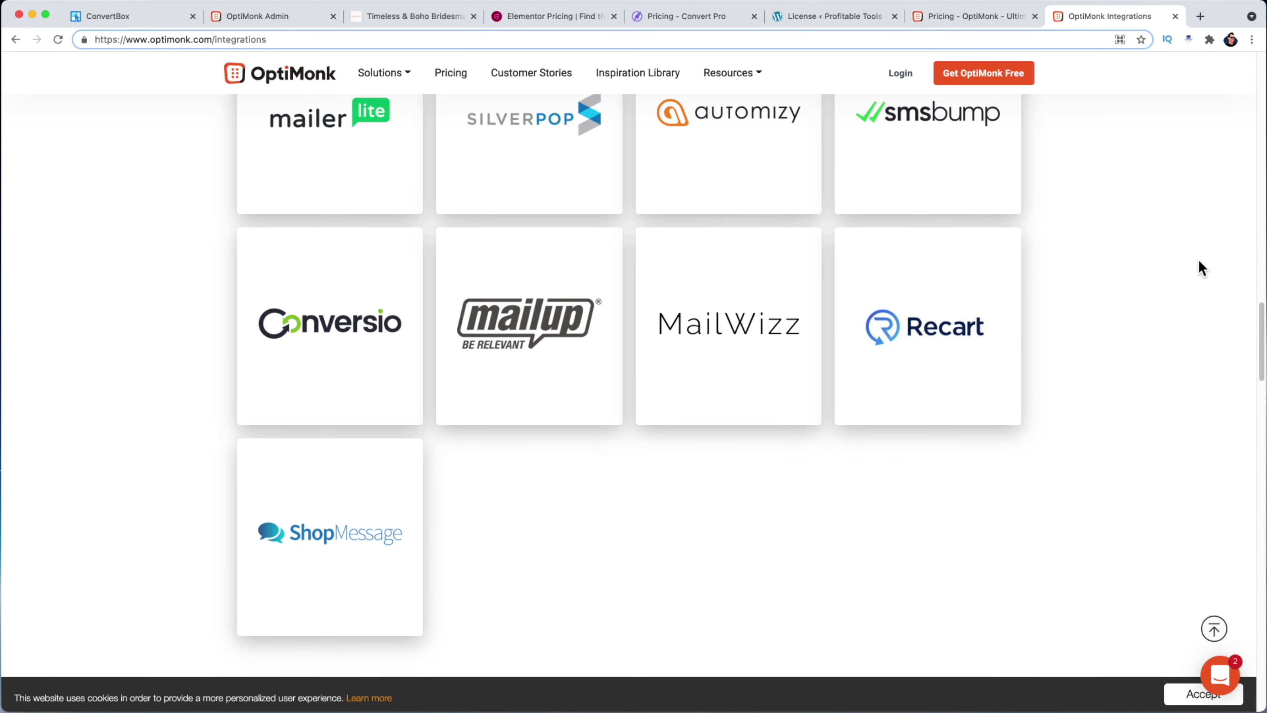
pyautogui.scroll(1, 1177, 220)
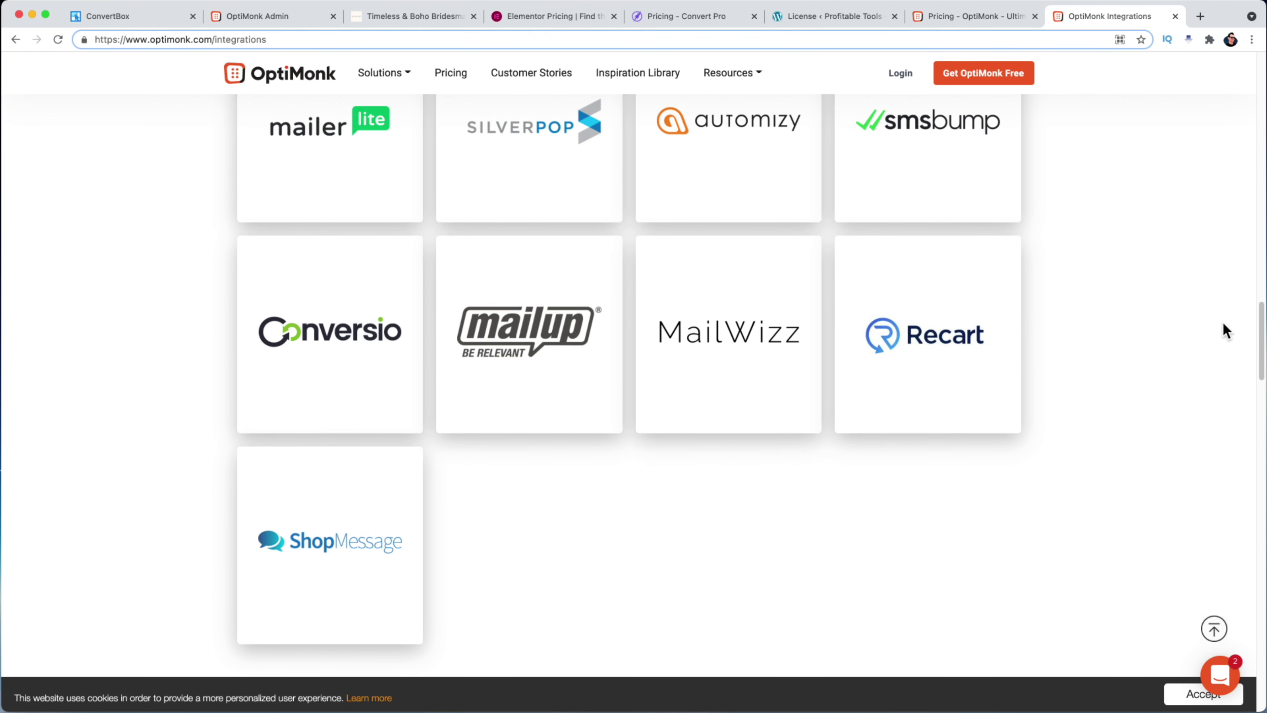
pyautogui.press('super+6')
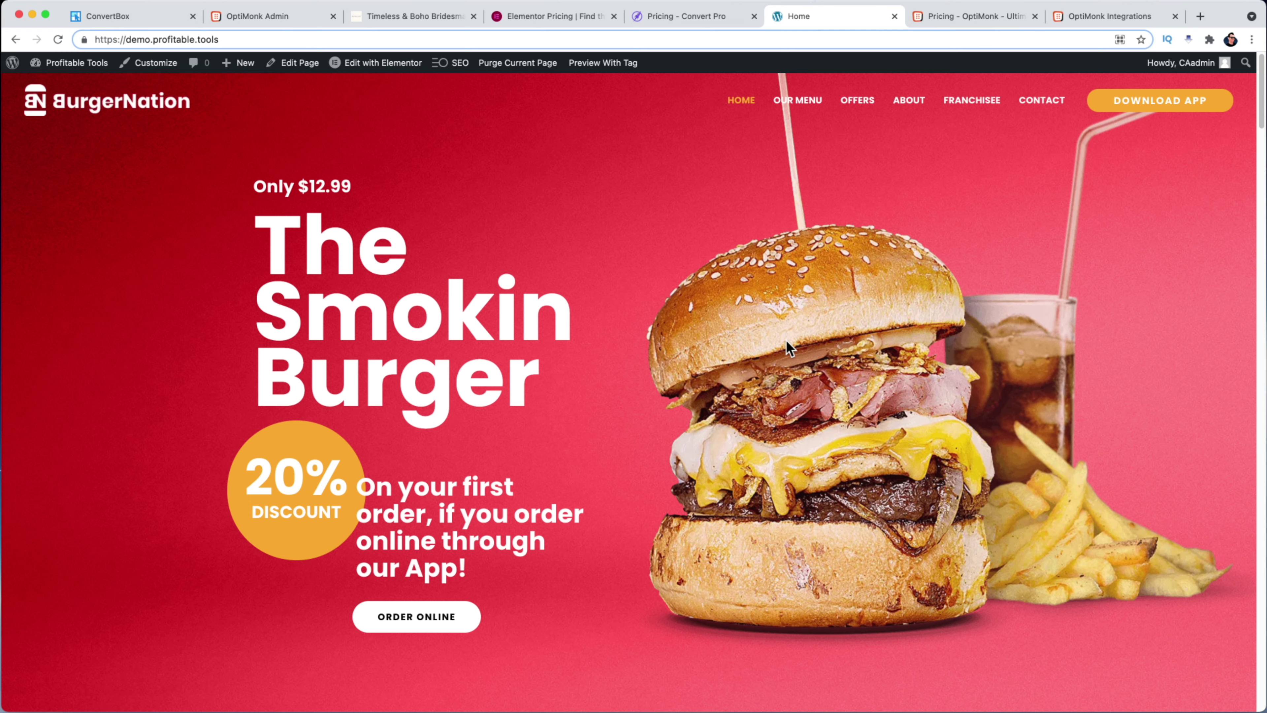
# - Create the Revelry popup template with a blank two-column layout 728 wide
pyautogui.moveTo(59, 65)
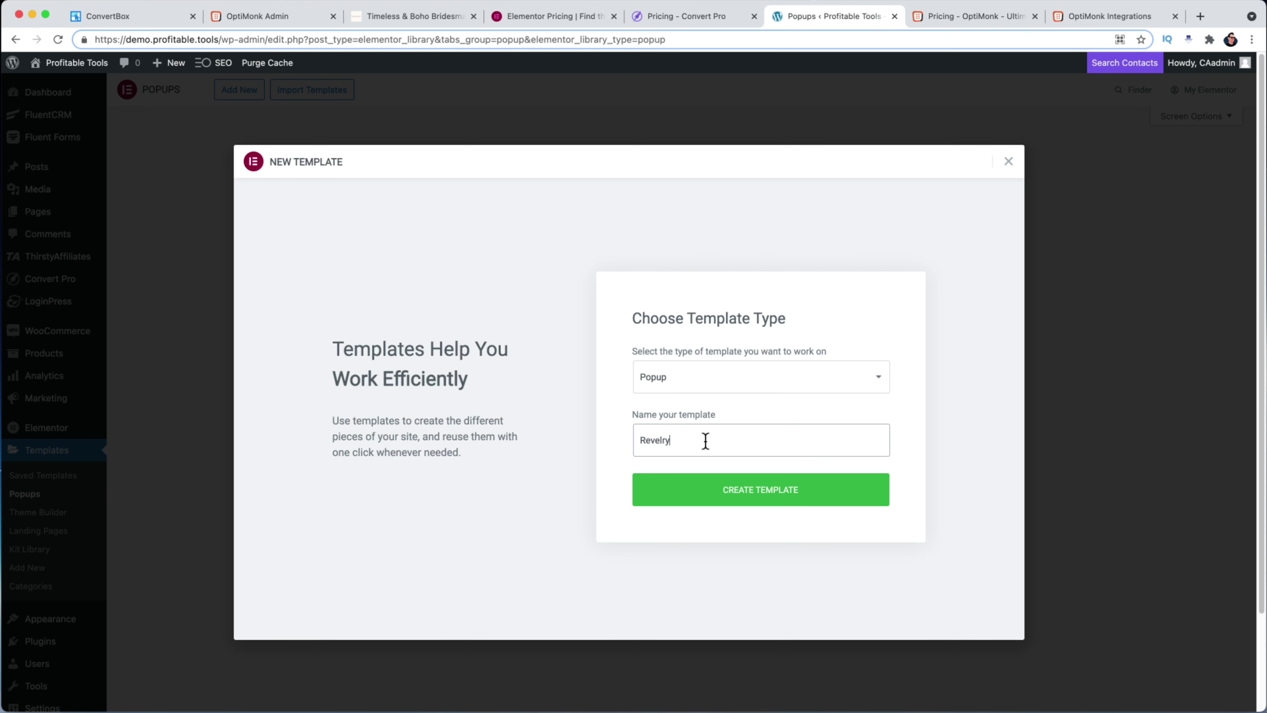
pyautogui.click(755, 481)
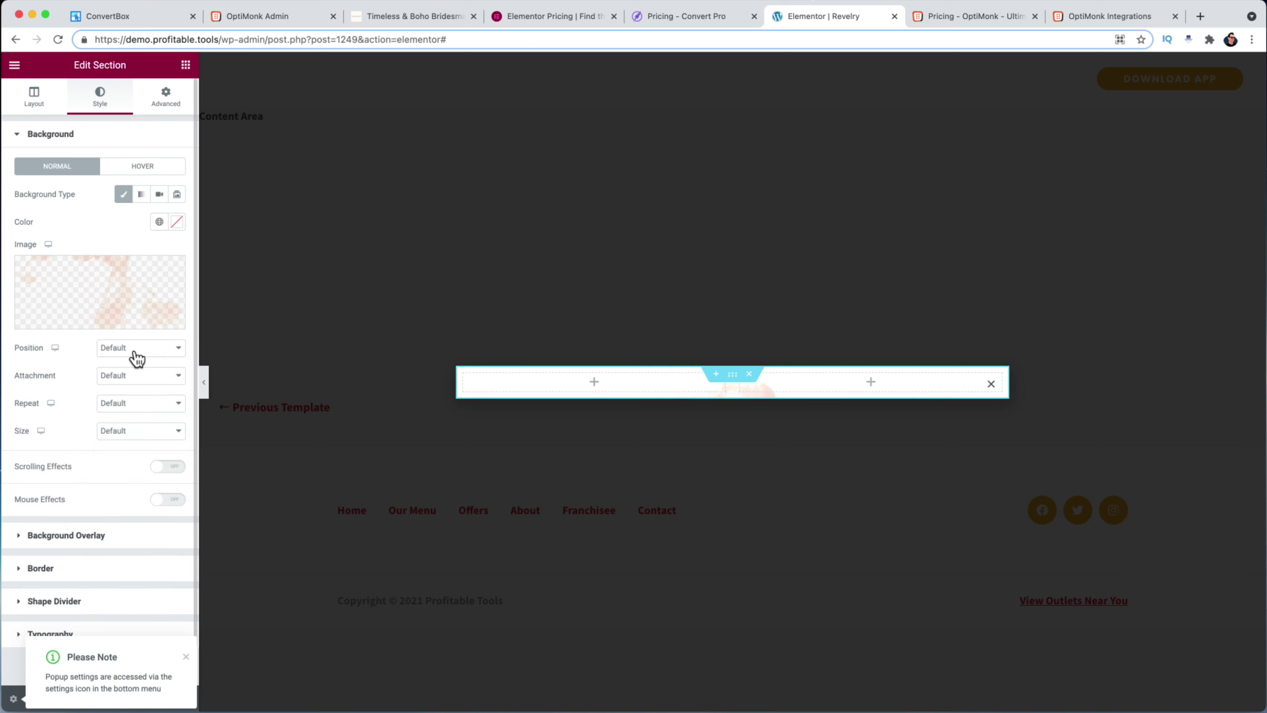
# - Add photo, heading, text and form widgets, make Message ARE YOU radio options, nudge close button 1 px
pyautogui.click(137, 348)
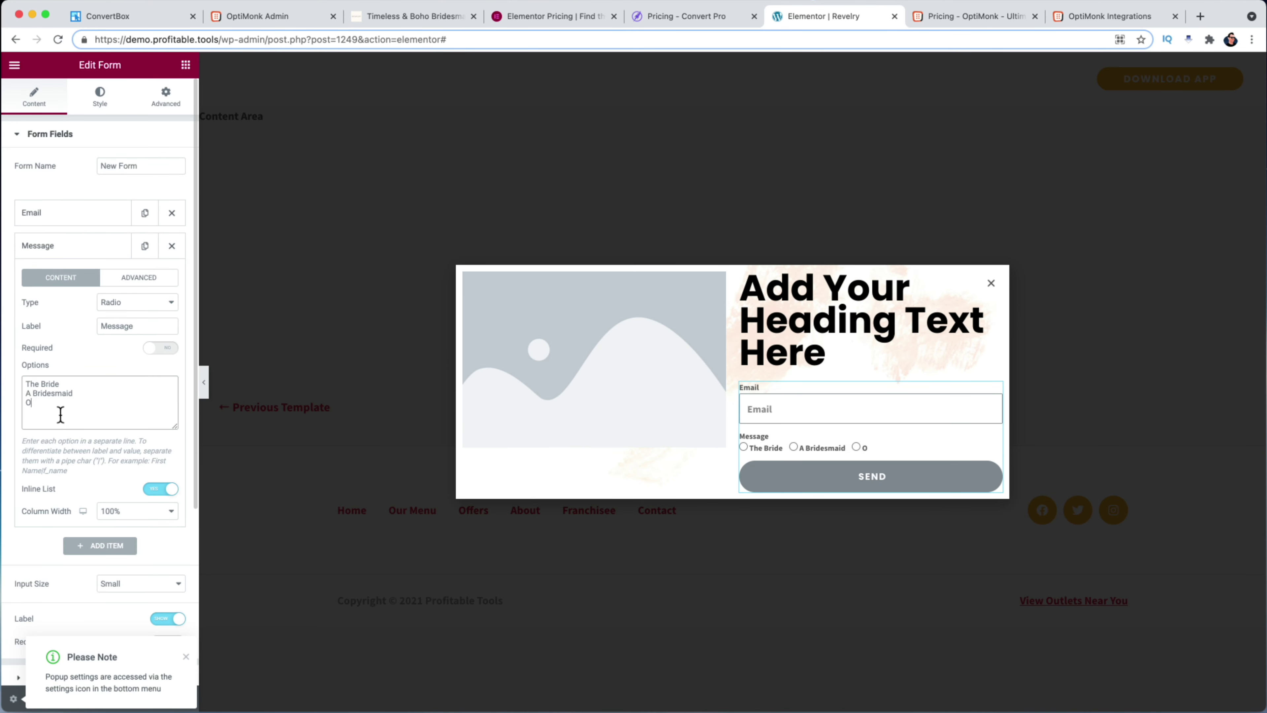
pyautogui.click(827, 294)
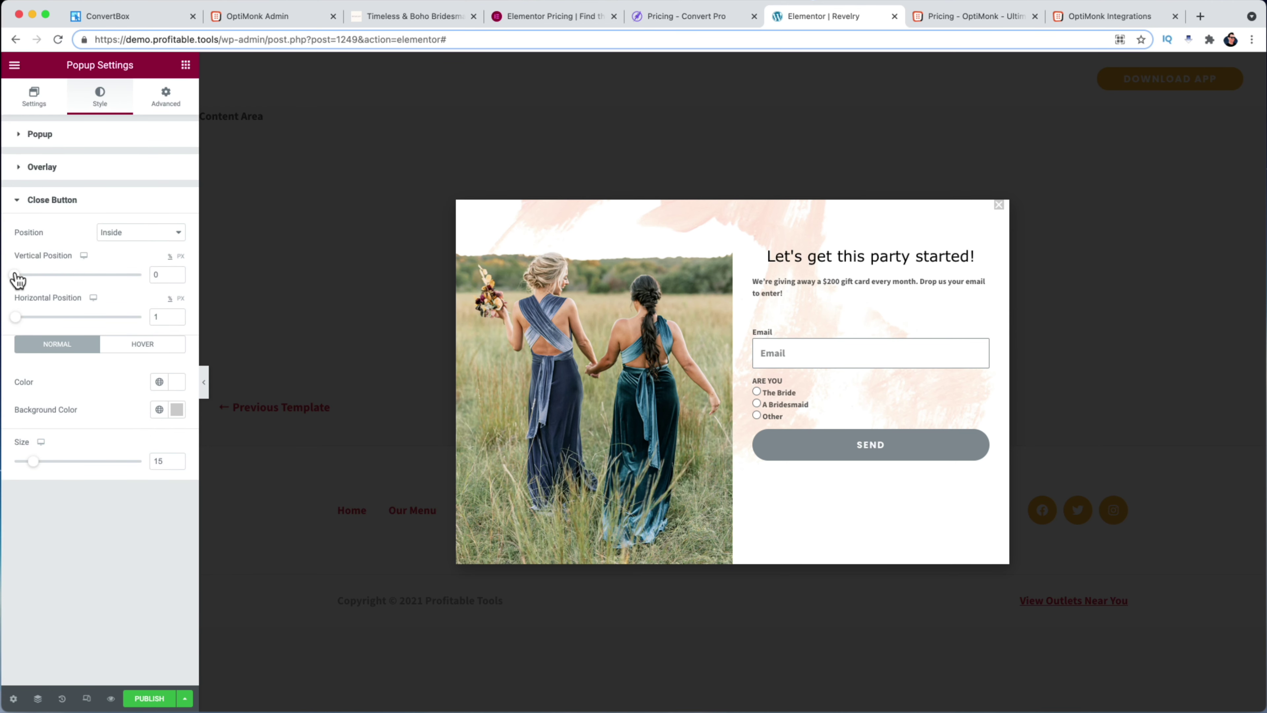
pyautogui.moveTo(16, 273); pyautogui.dragTo(17, 274)
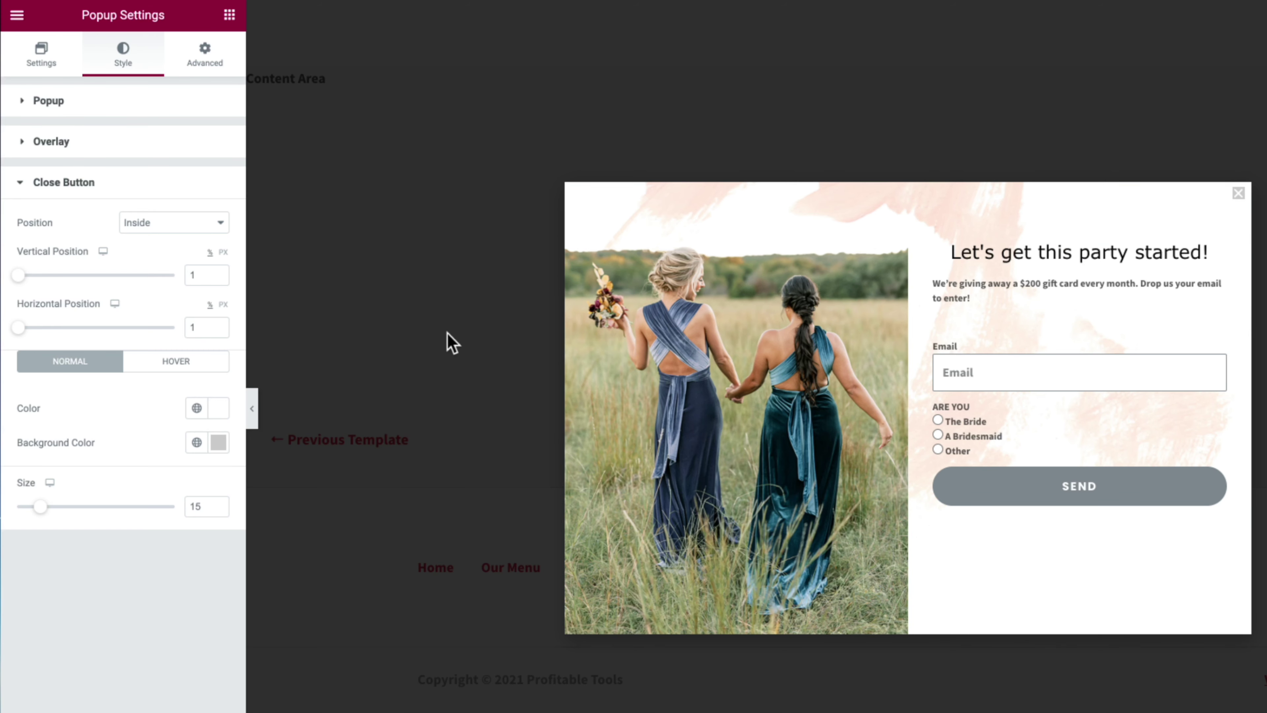
# - Change the close button colour and subtitle font, then style the SEND button outlined with radius 5
pyautogui.click(218, 408)
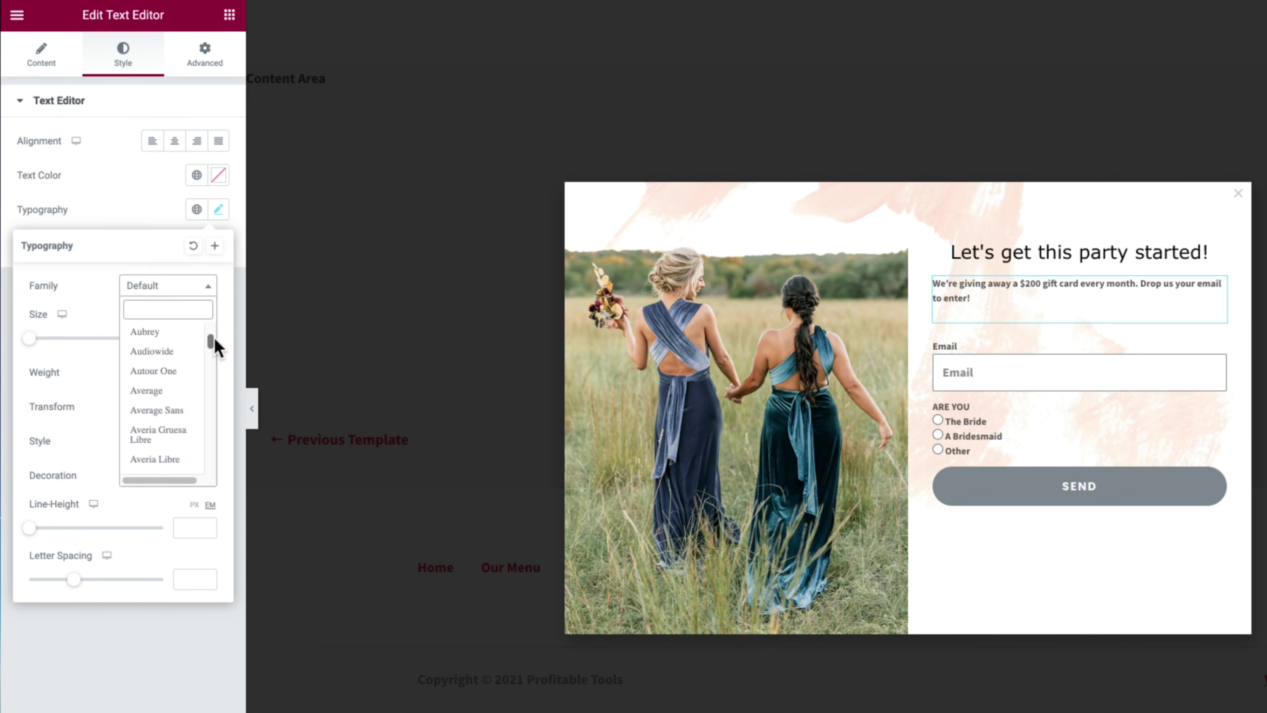
pyautogui.moveTo(215, 339); pyautogui.dragTo(205, 458)
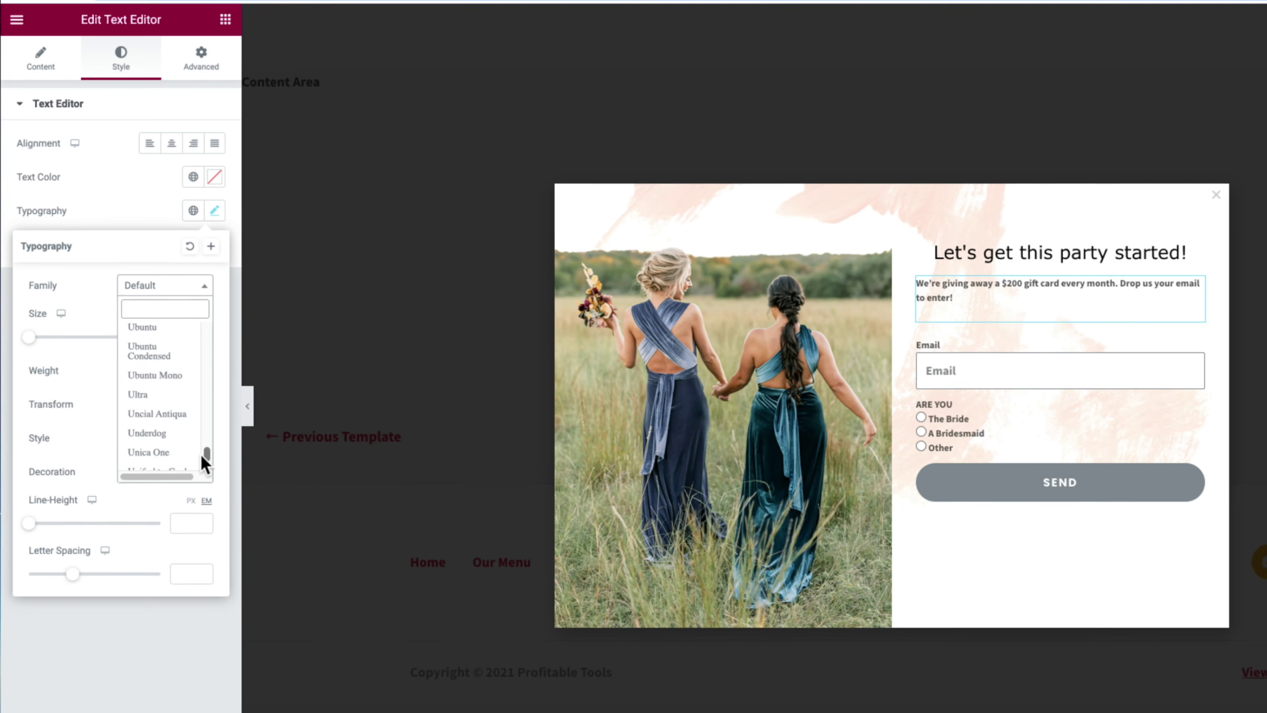
pyautogui.click(128, 401)
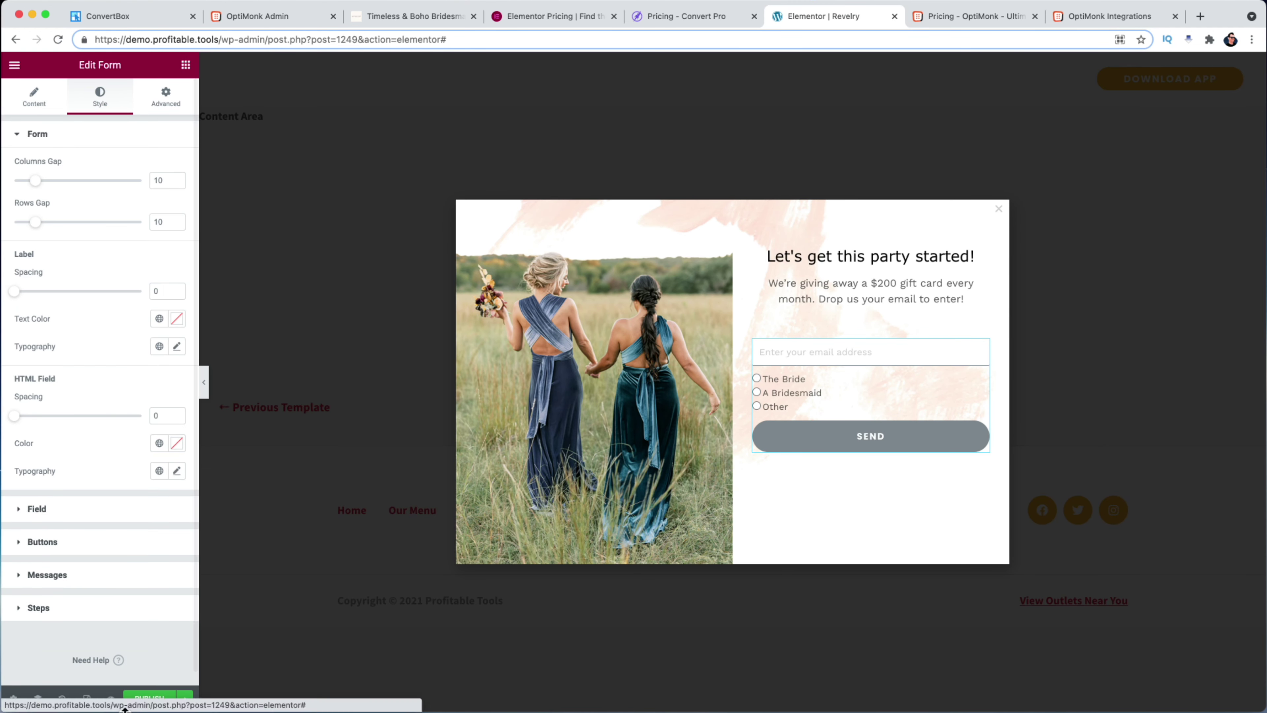
pyautogui.click(50, 540)
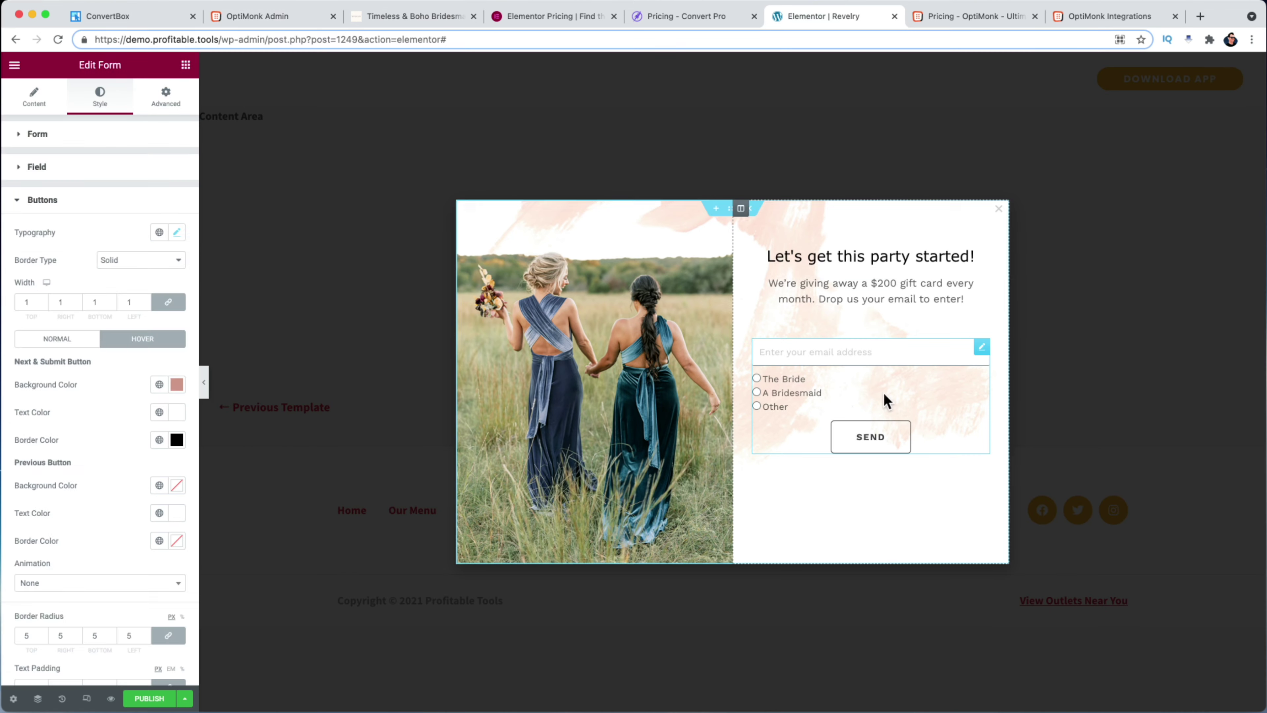
pyautogui.click(37, 134)
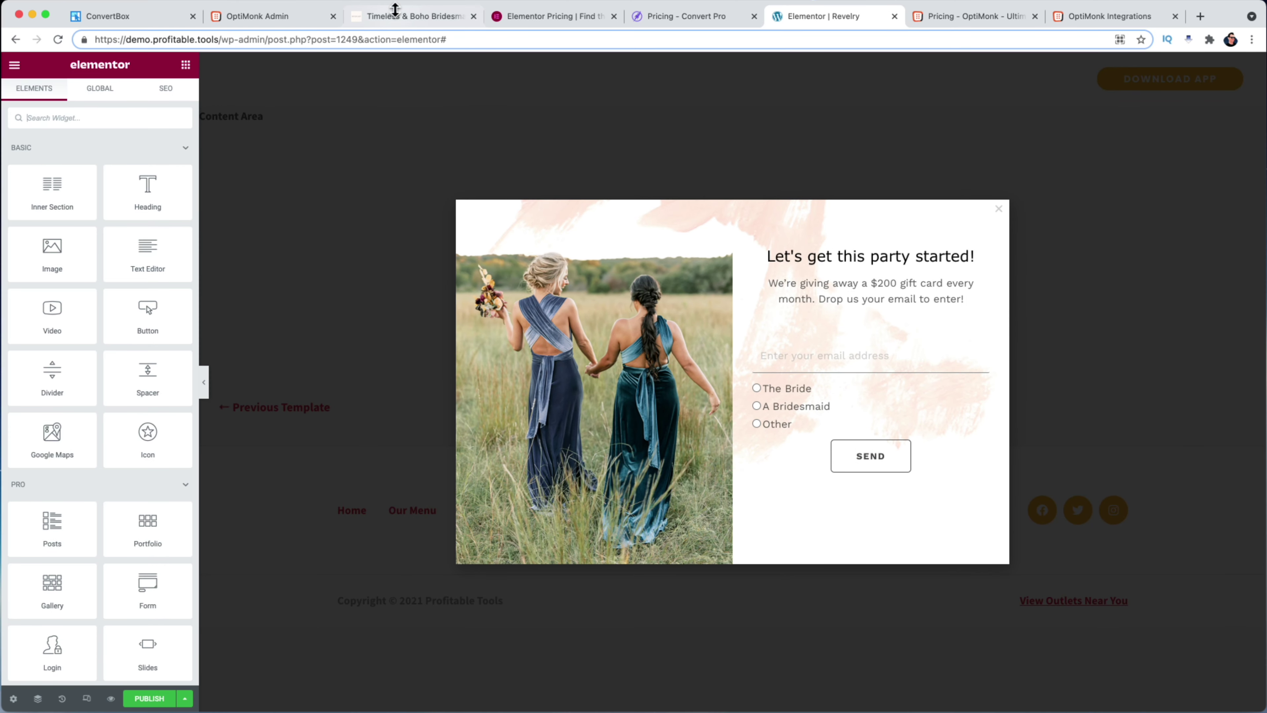
# - Compare the finished Elementor popup with the original Revelry signup popup
pyautogui.click(395, 9)
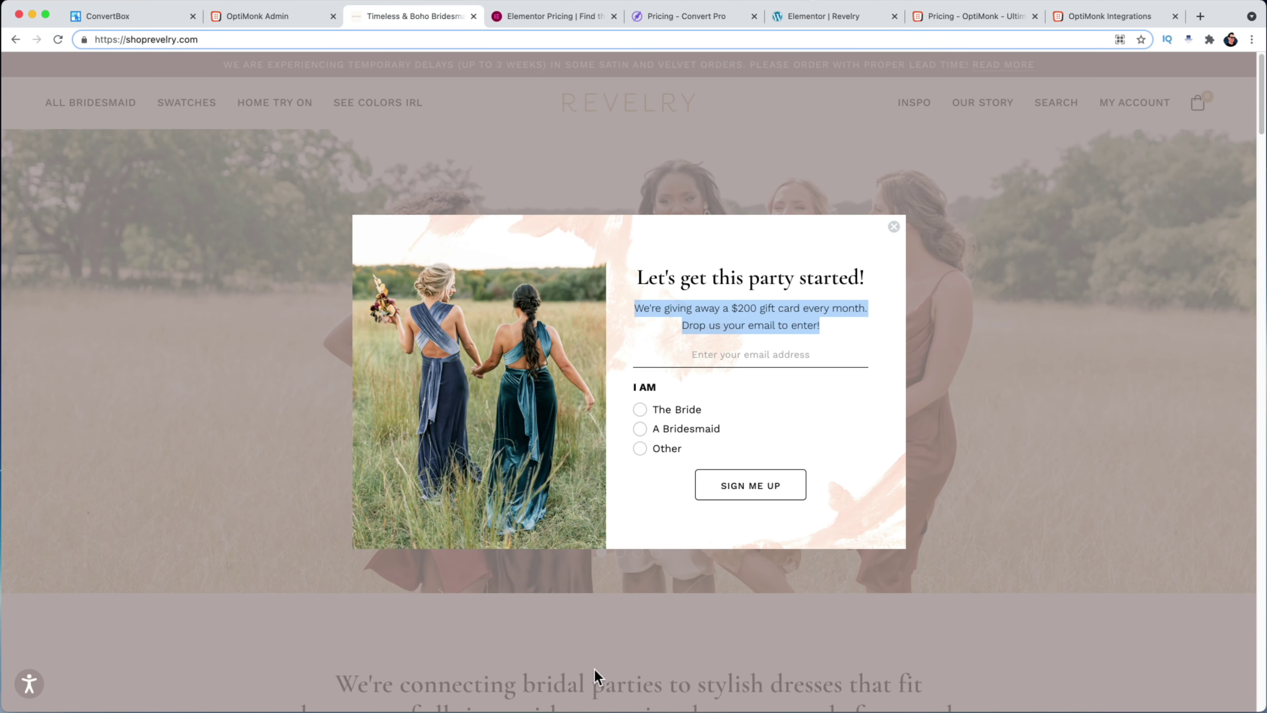
# - Back in the Elementor form, browse the list of Actions After Submit options
pyautogui.press('super+6')
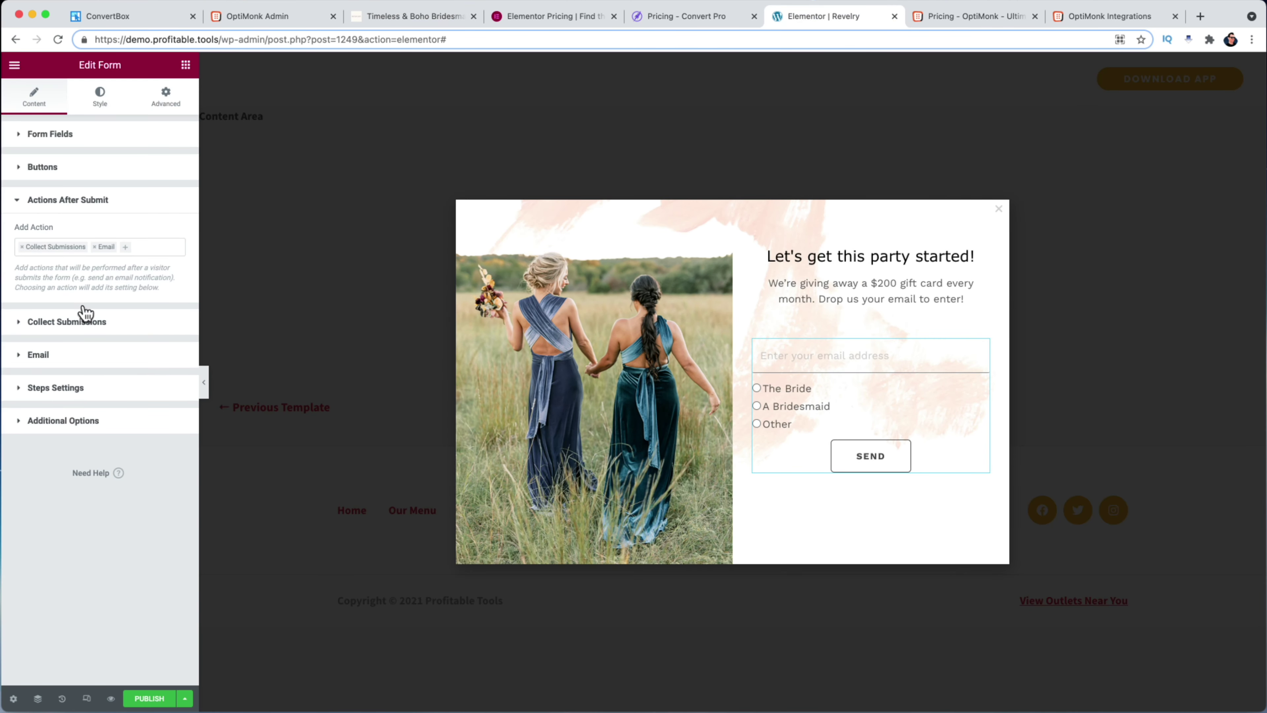
pyautogui.click(128, 249)
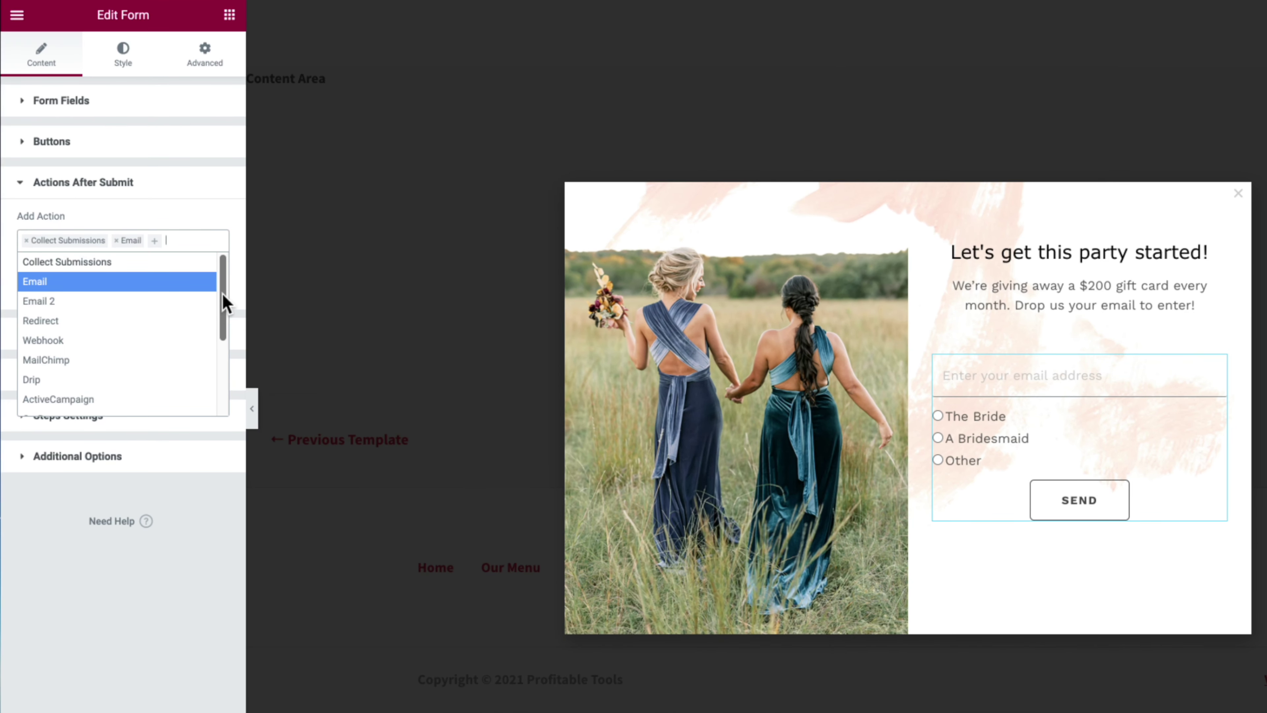
pyautogui.moveTo(179, 287); pyautogui.dragTo(210, 341)
pyautogui.scroll(-2, 212, 350)
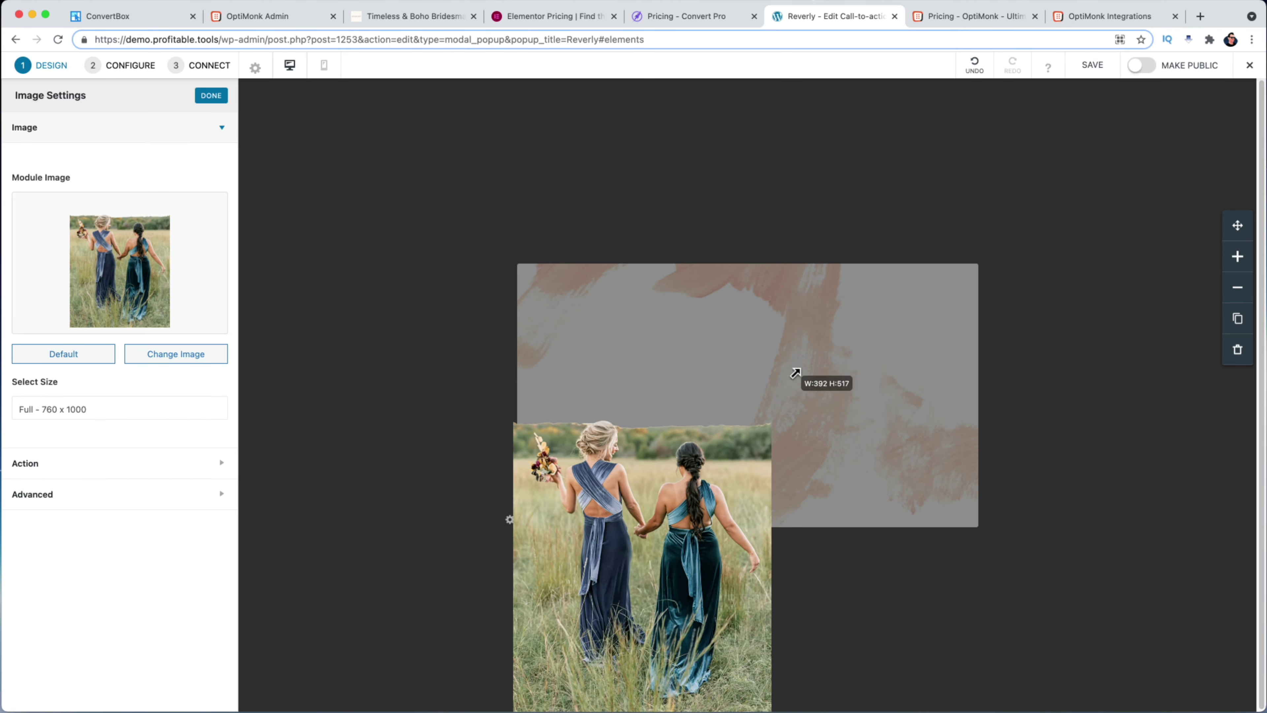
# - Place the bridesmaids photo in the popup's bottom-left corner, shrunk to about 300 px wide
pyautogui.moveTo(800, 377); pyautogui.dragTo(684, 359)
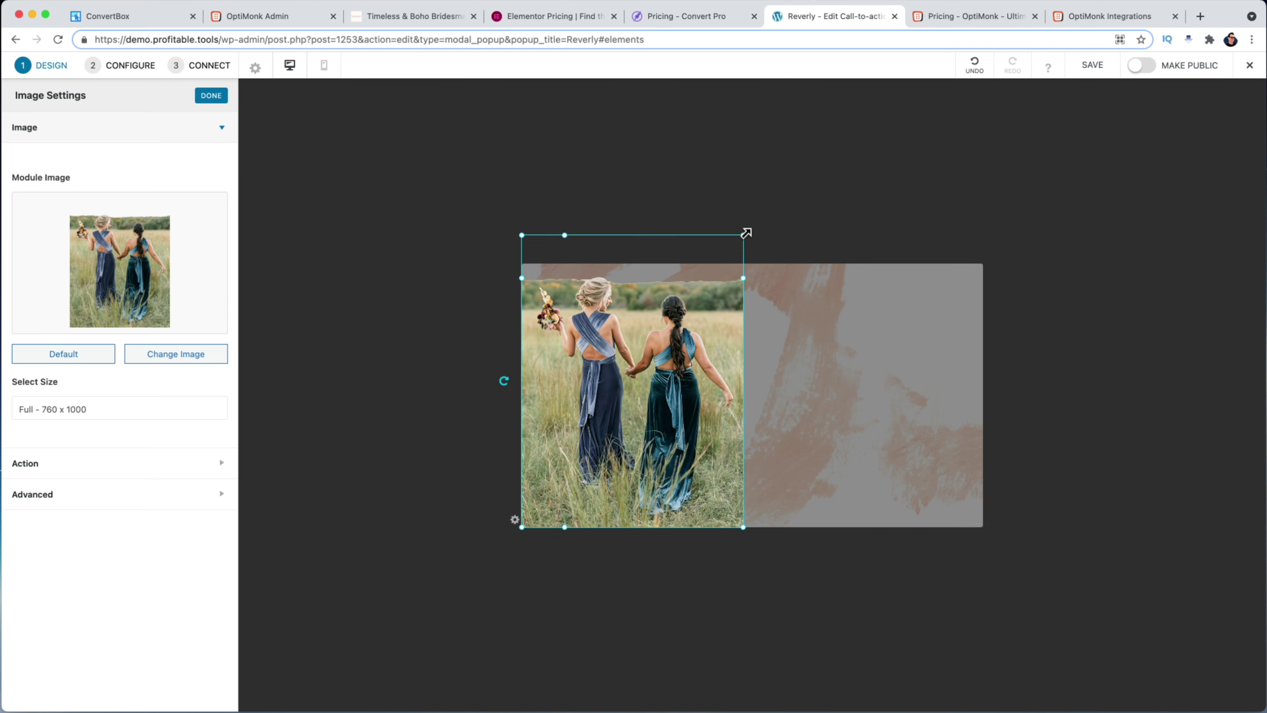
pyautogui.moveTo(745, 233); pyautogui.dragTo(730, 280)
pyautogui.click(730, 280)
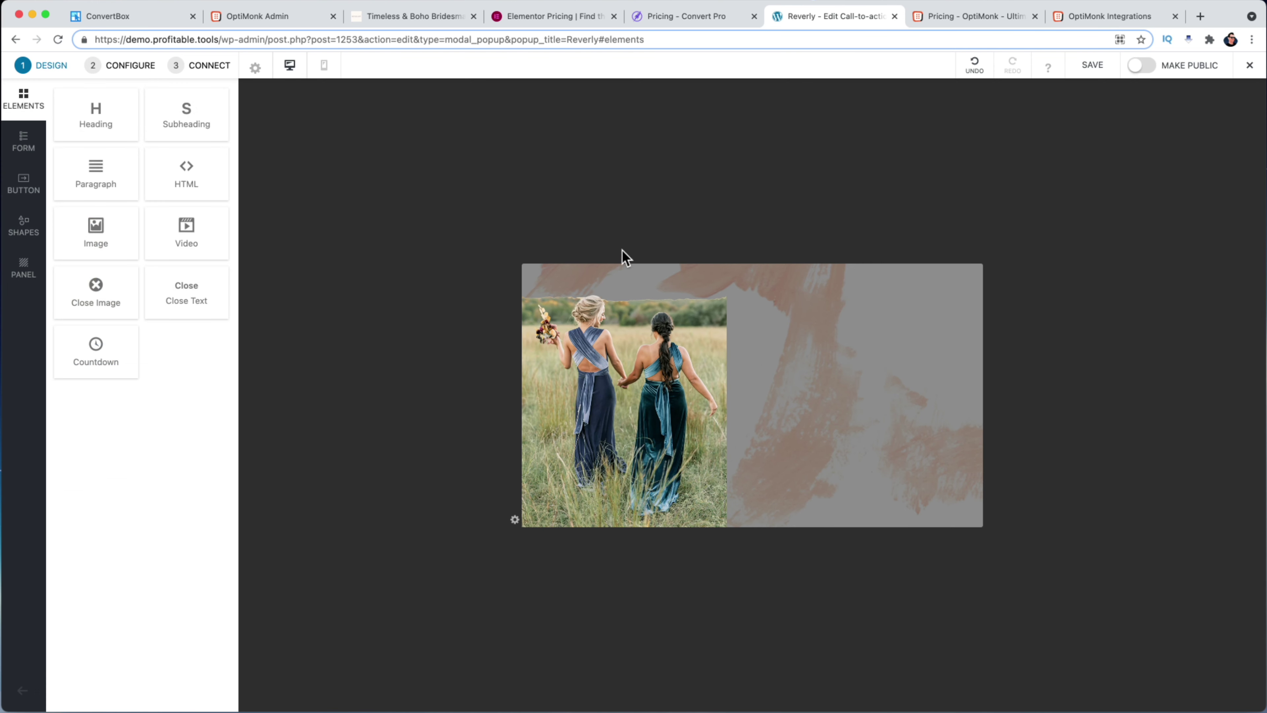
# - Resize the popup panel to 860 px wide by 506 px high
pyautogui.click(515, 524)
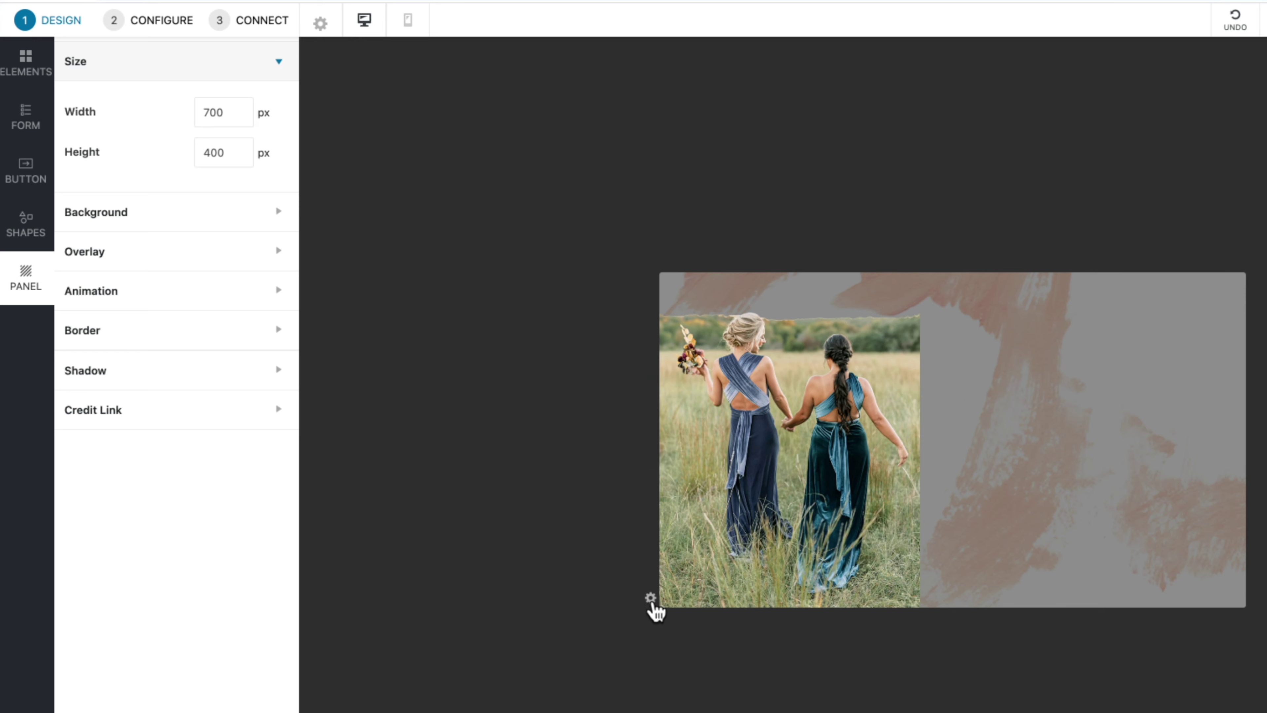
pyautogui.moveTo(224, 116); pyautogui.dragTo(141, 109)
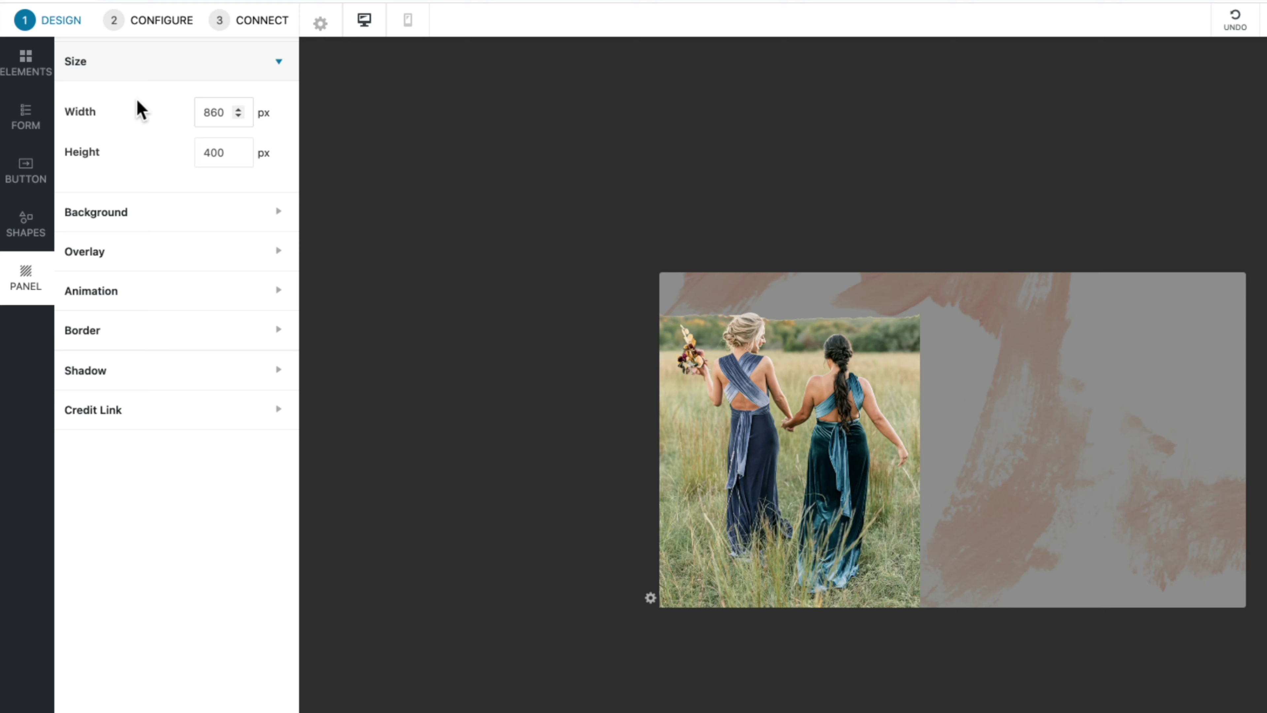
pyautogui.doubleClick(214, 153)
pyautogui.write('506')
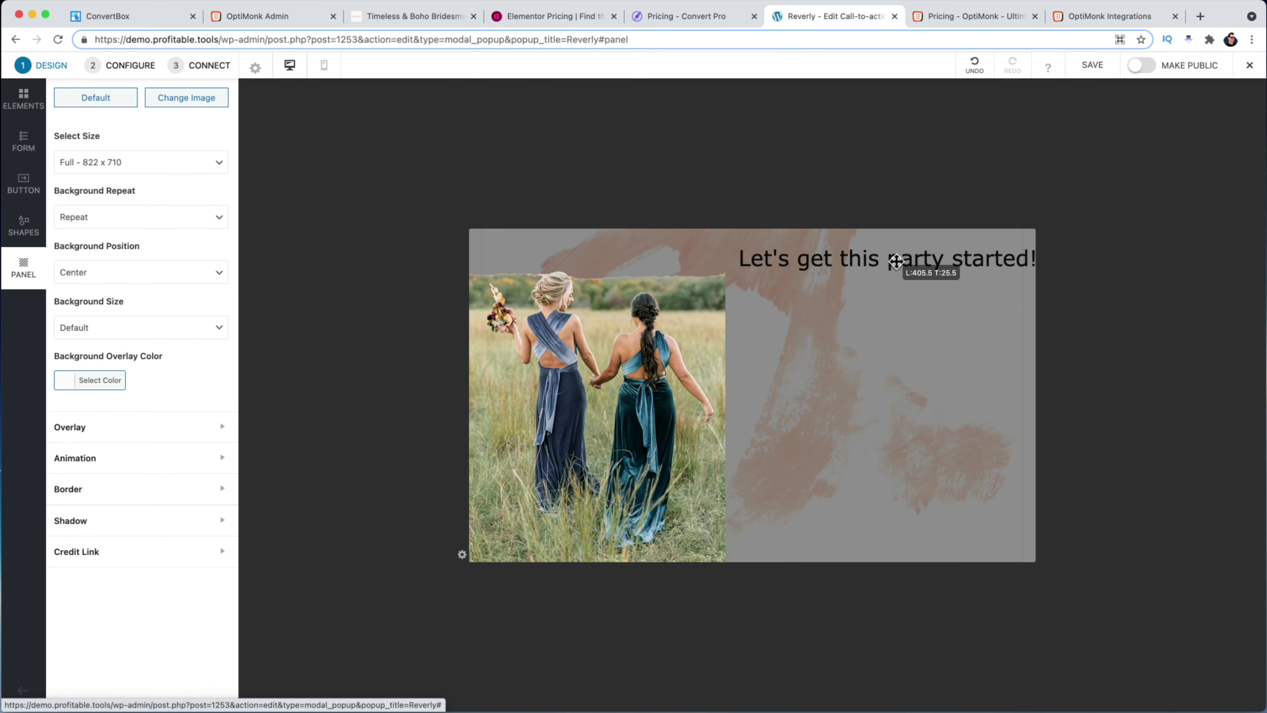
# - Make the heading font size 30 in black and give the popup rounded corners
pyautogui.click(250, 236)
pyautogui.click(1013, 297)
pyautogui.click(70, 519)
pyautogui.click(73, 221)
pyautogui.click(68, 341)
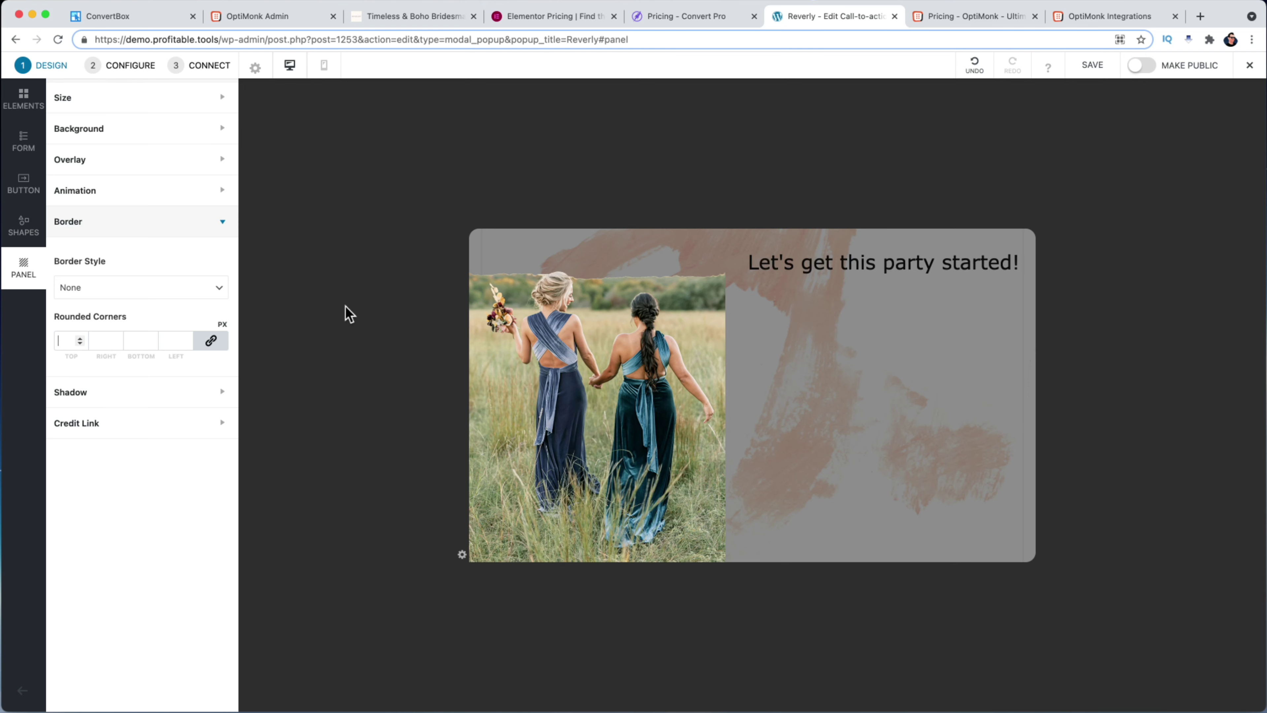
# - Lighten the page overlay to about 0.47 opacity and the background overlay, then paste the giveaway paragraph
pyautogui.click(70, 159)
pyautogui.click(64, 278)
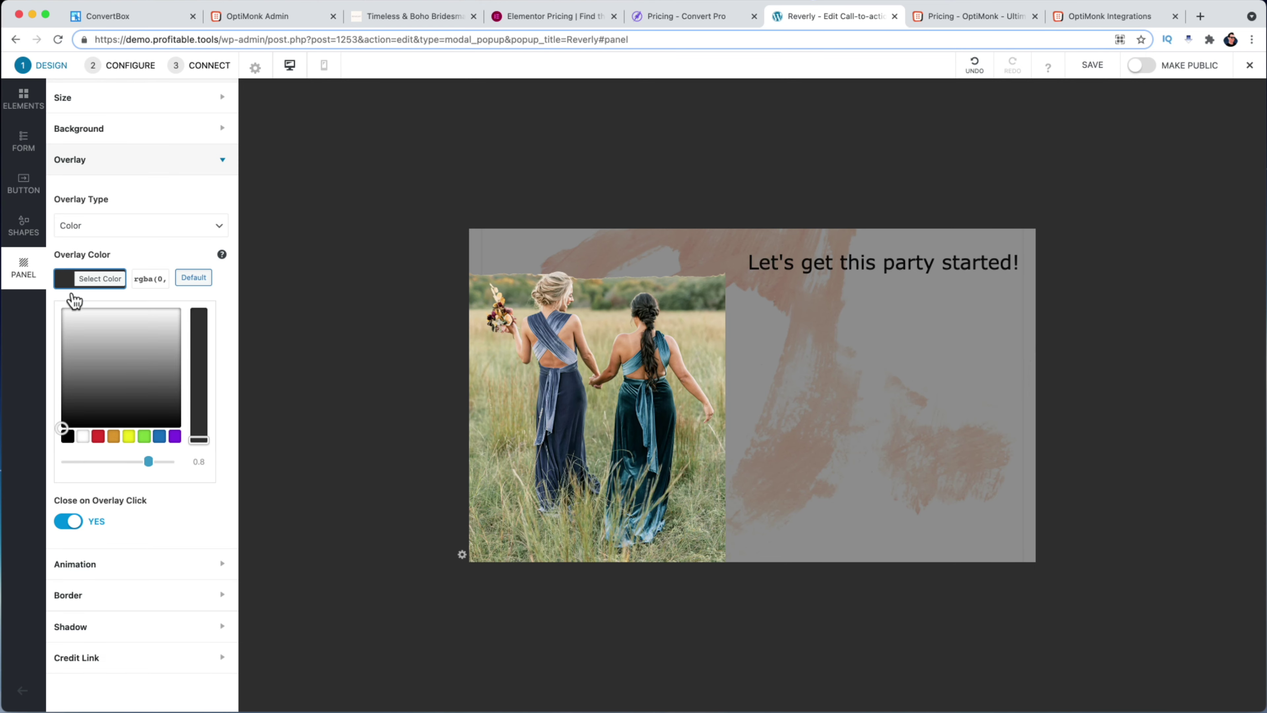
pyautogui.moveTo(144, 465); pyautogui.dragTo(111, 466)
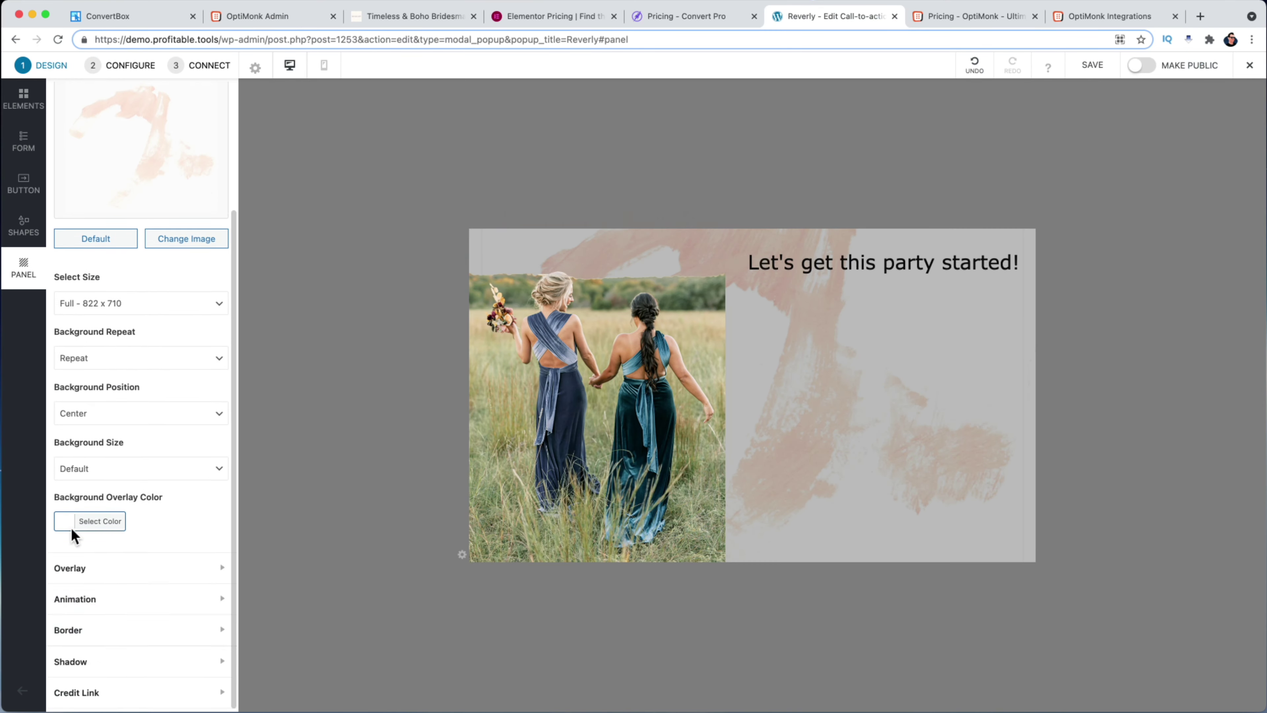
pyautogui.click(76, 527)
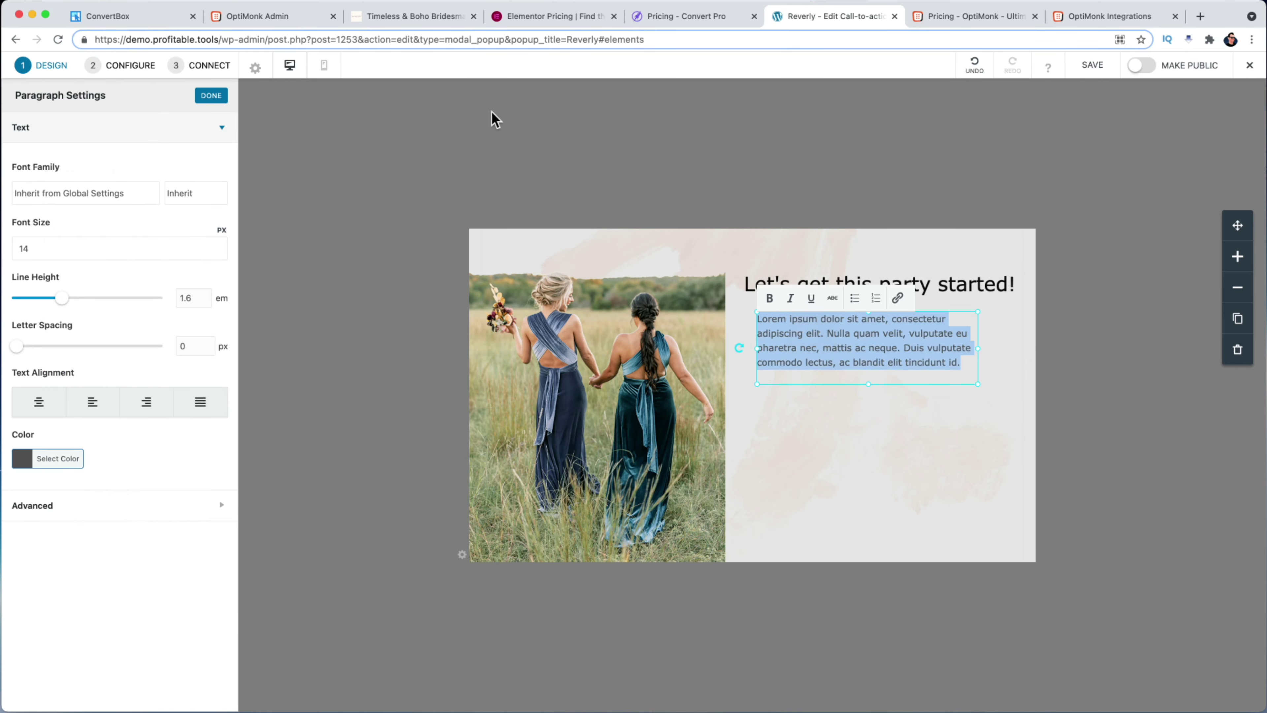
pyautogui.write("We're giving away a $200 gift card every month. Drop us your email to enter!")
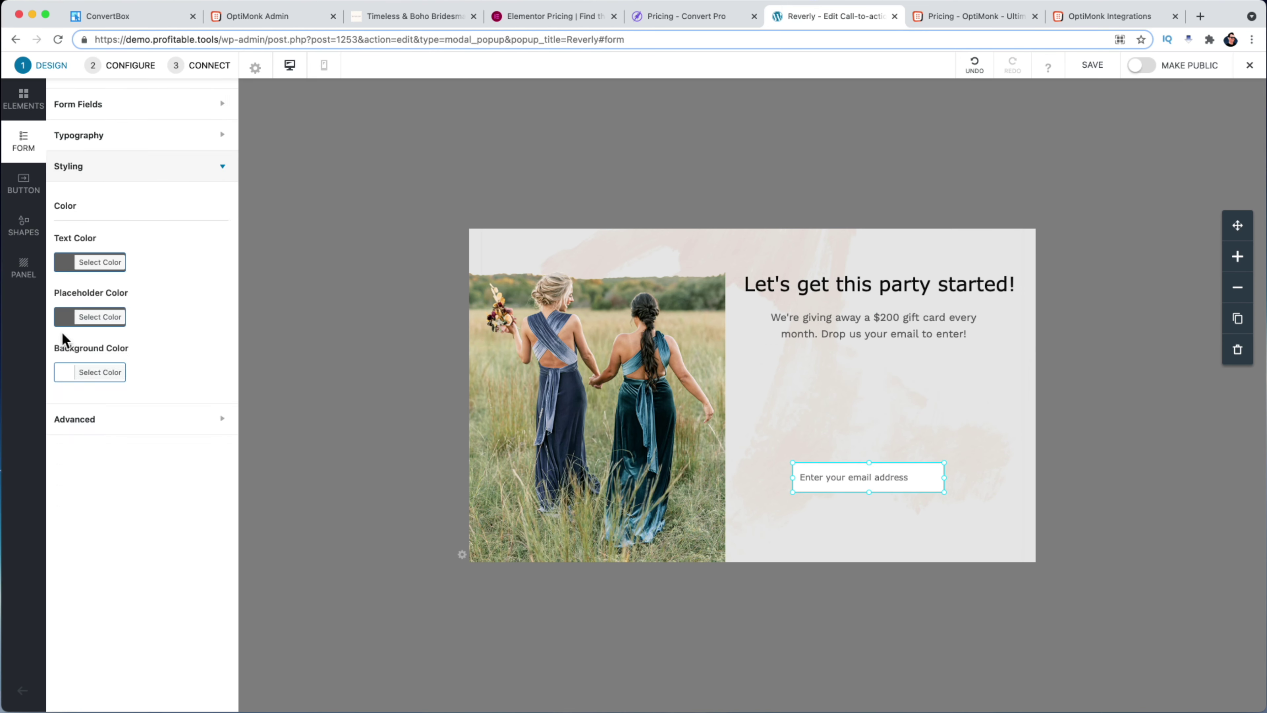
# - Give the email field a bottom-only border (0,0,1,0) and review its background and text styling
pyautogui.click(75, 419)
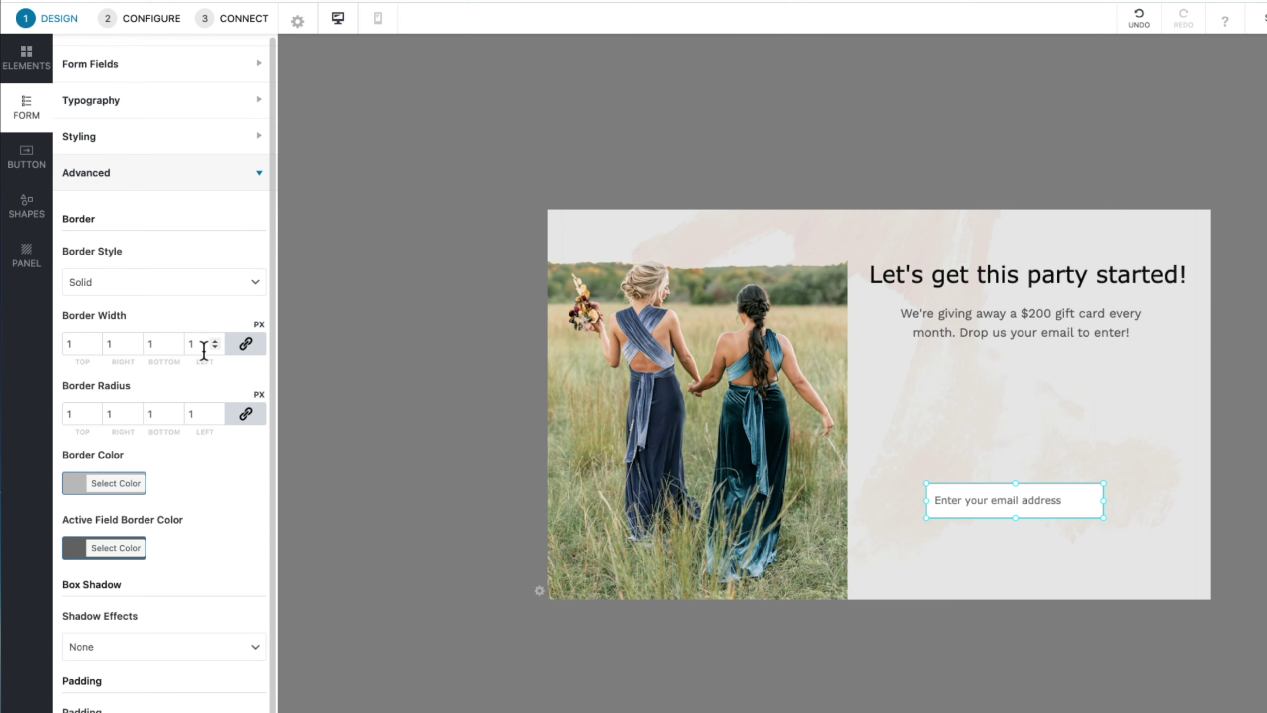
pyautogui.click(215, 347)
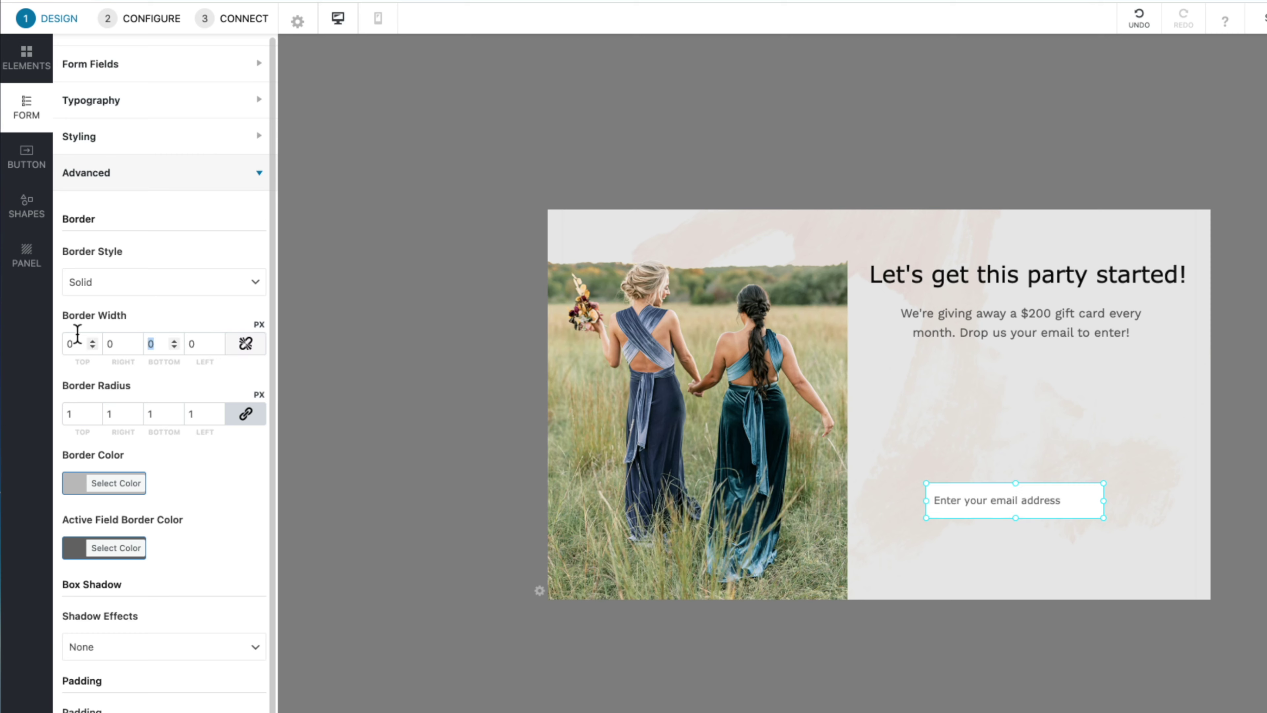
pyautogui.click(1077, 380)
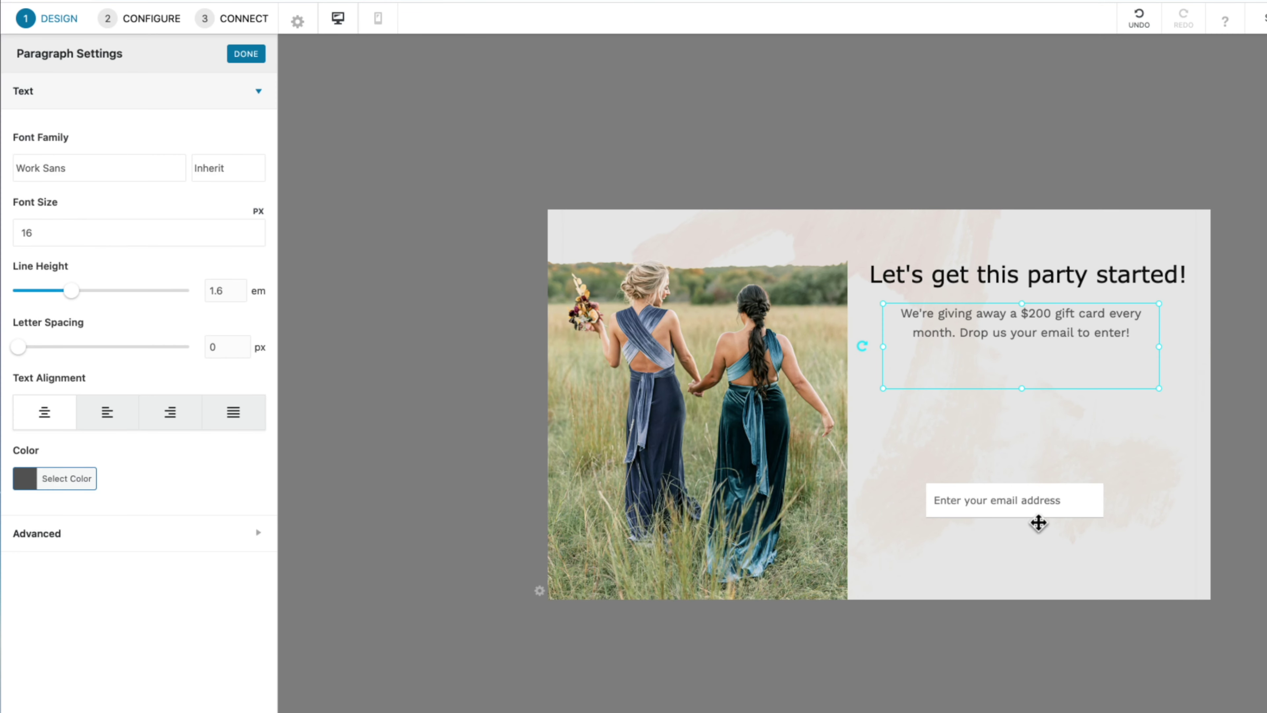
pyautogui.click(1075, 499)
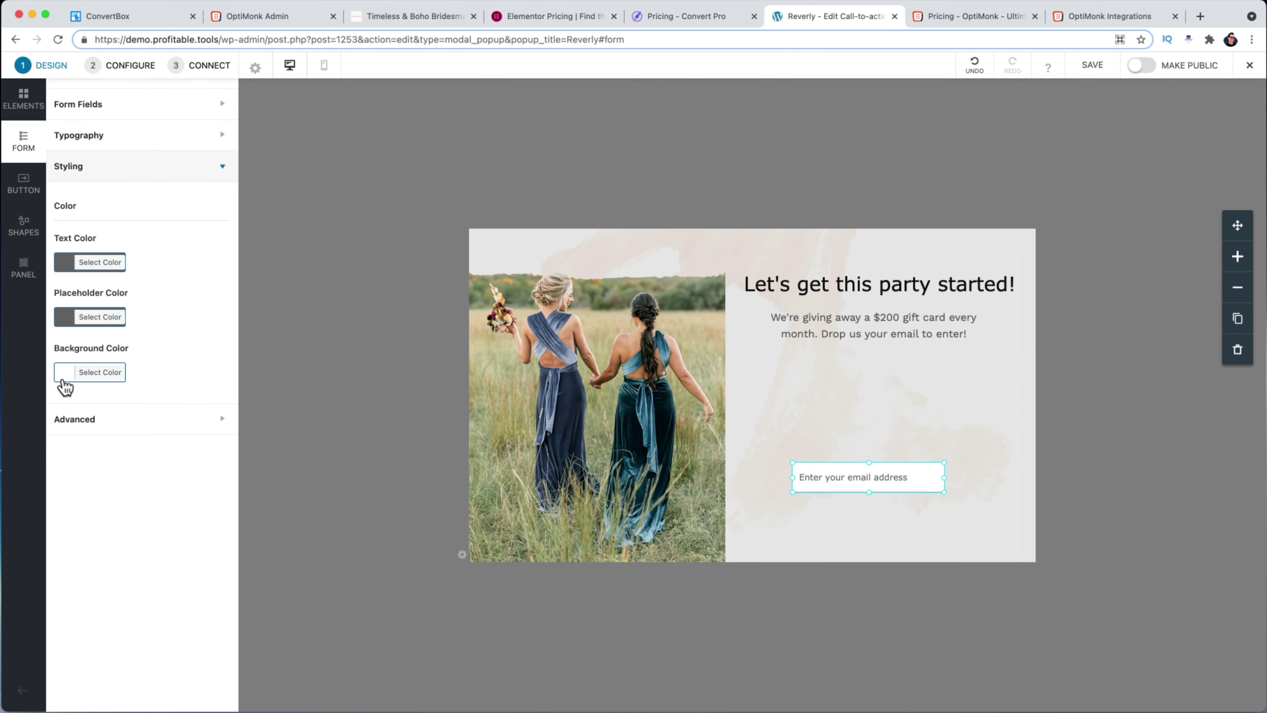
pyautogui.click(65, 387)
pyautogui.click(85, 140)
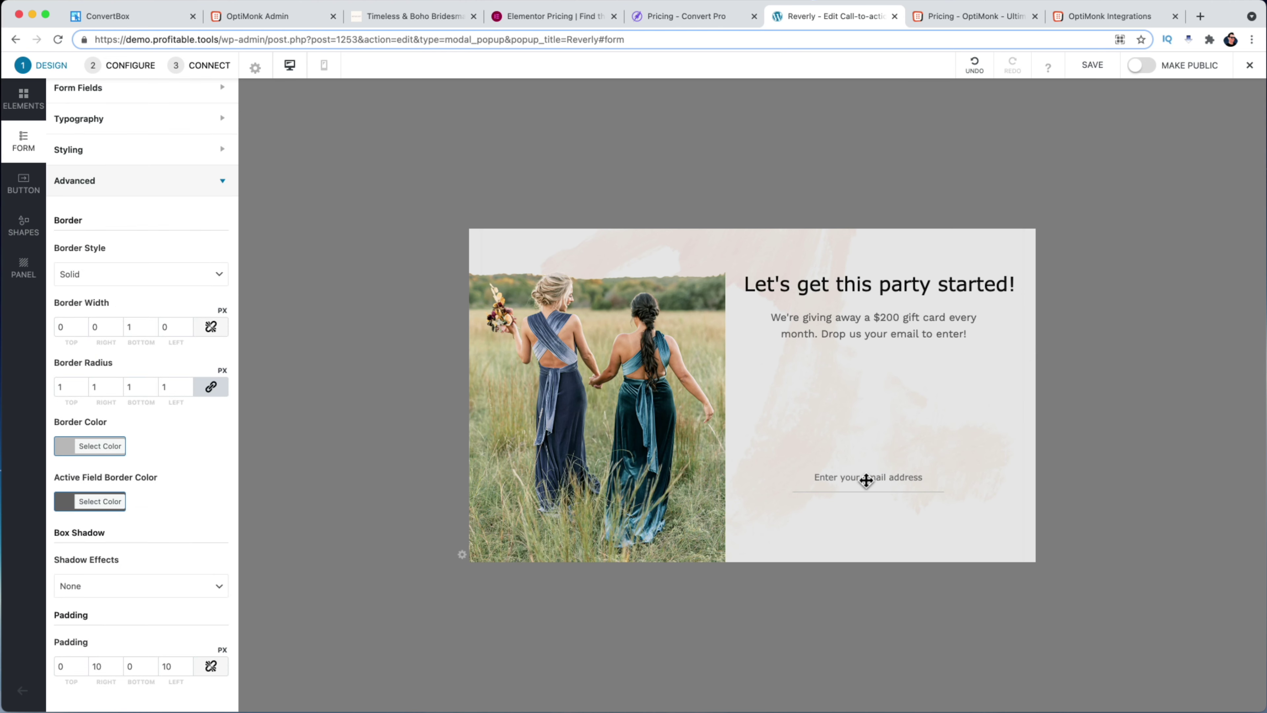
# - Move the email field below the paragraph and add an ARE YOU radio group: A Bride, A Bridesmaid, Other
pyautogui.moveTo(866, 480); pyautogui.dragTo(874, 438)
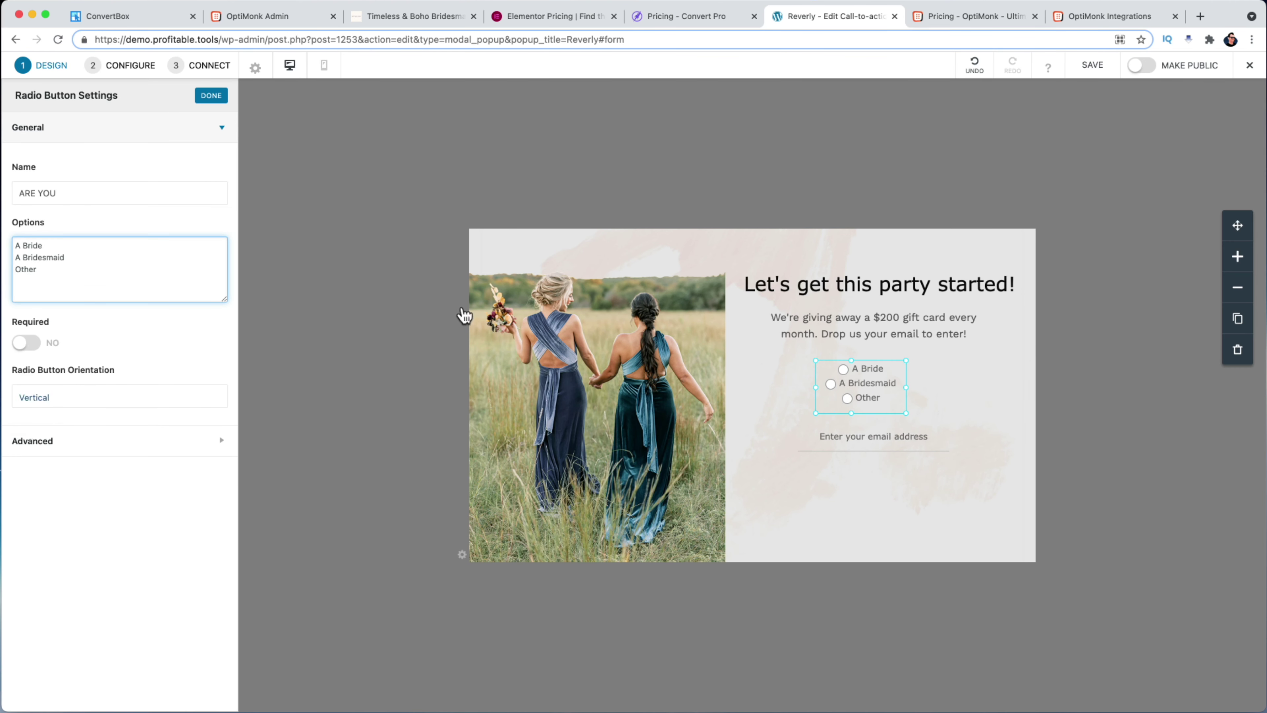
pyautogui.hotkey('shift', 'Tab')
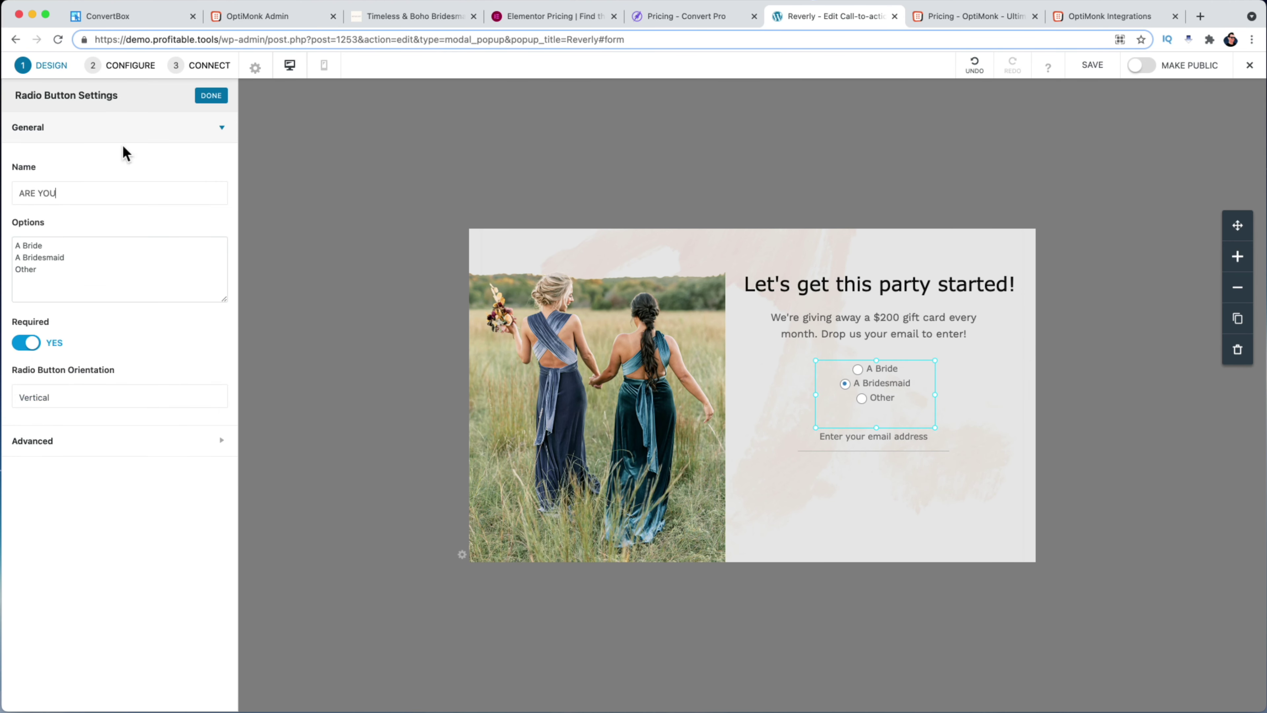
pyautogui.click(212, 96)
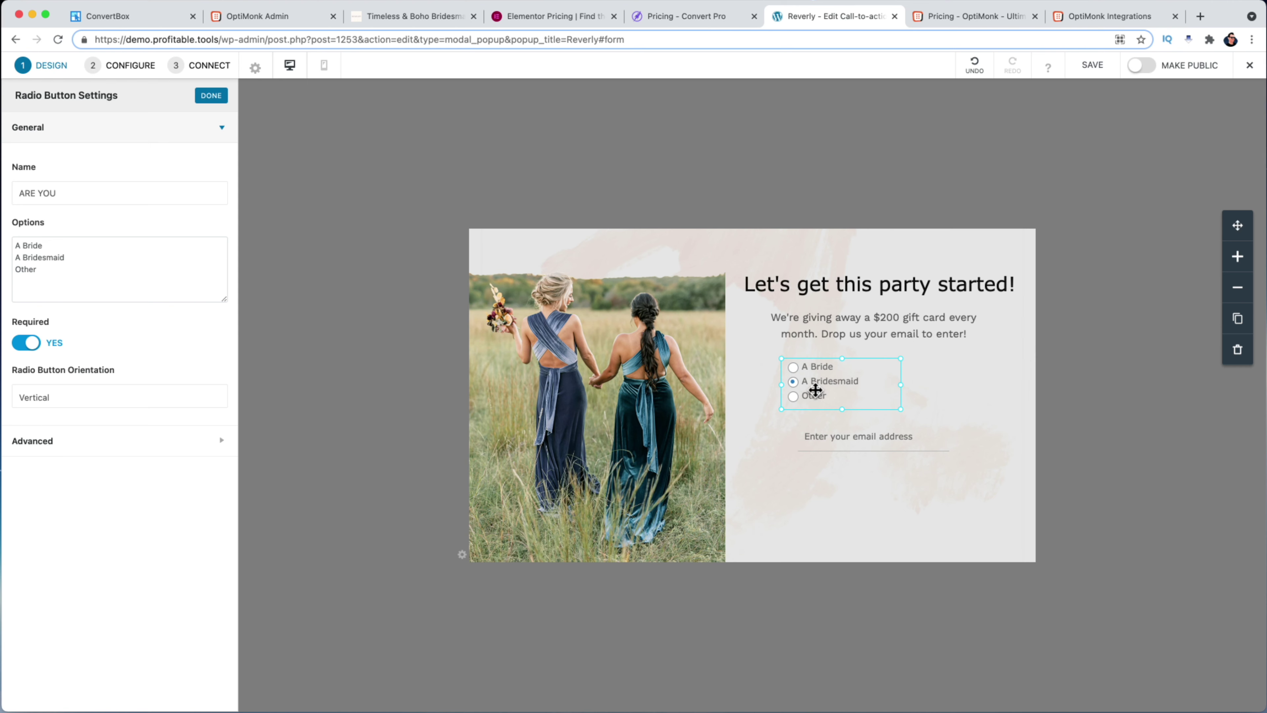
# - Centre the radio group and its answer choices under the message, above the email field
pyautogui.moveTo(816, 394)
pyautogui.mouseDown()
pyautogui.moveTo(886, 399)
pyautogui.moveTo(838, 404)
pyautogui.mouseUp()
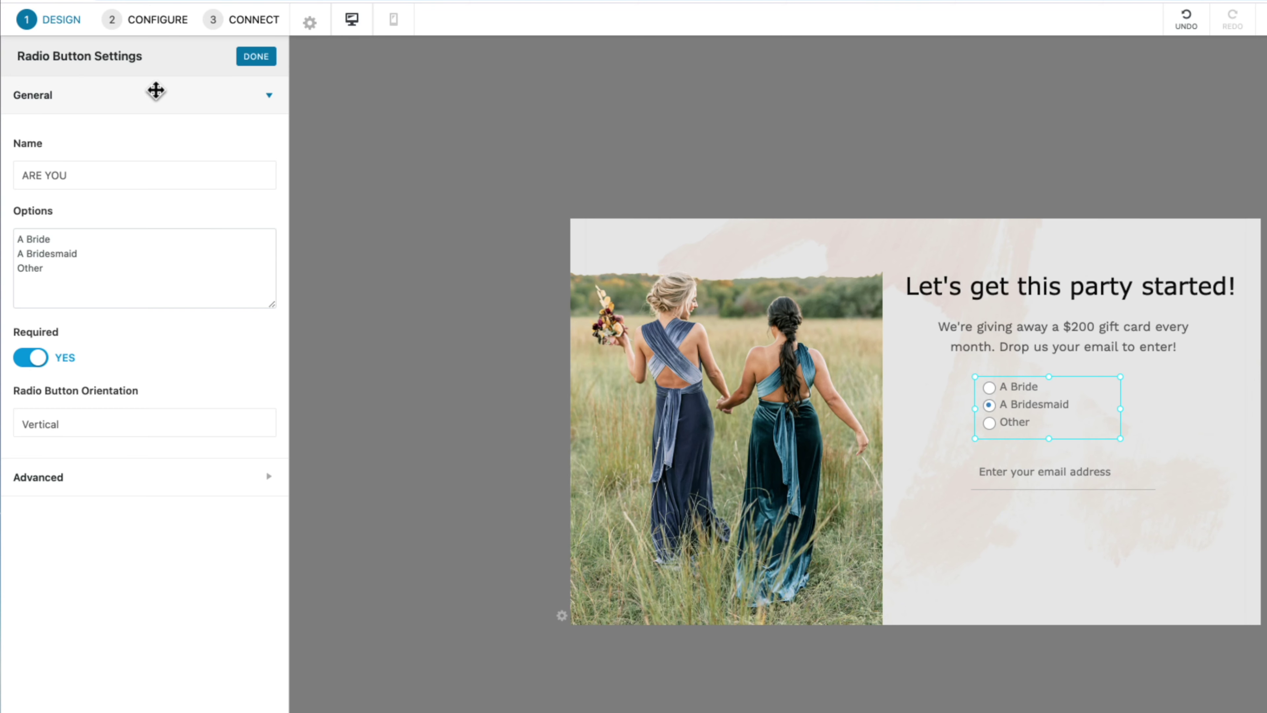
pyautogui.click(256, 57)
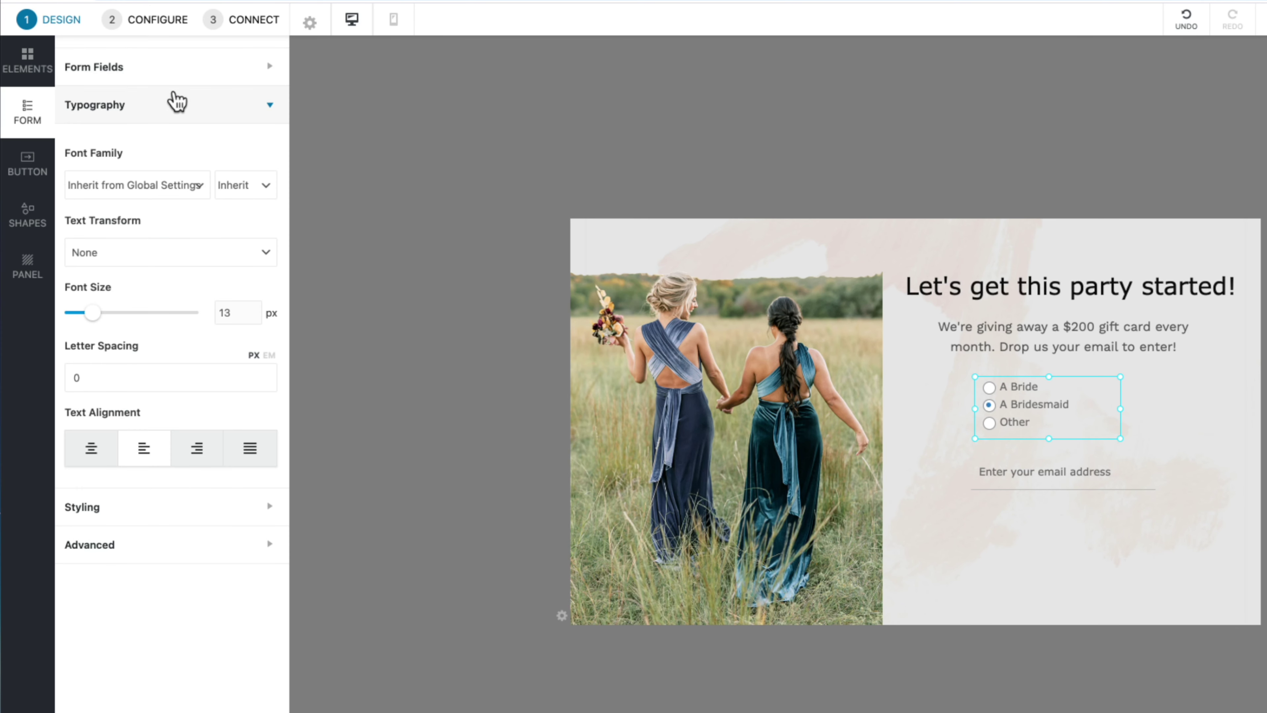
pyautogui.moveTo(985, 369); pyautogui.dragTo(1025, 375)
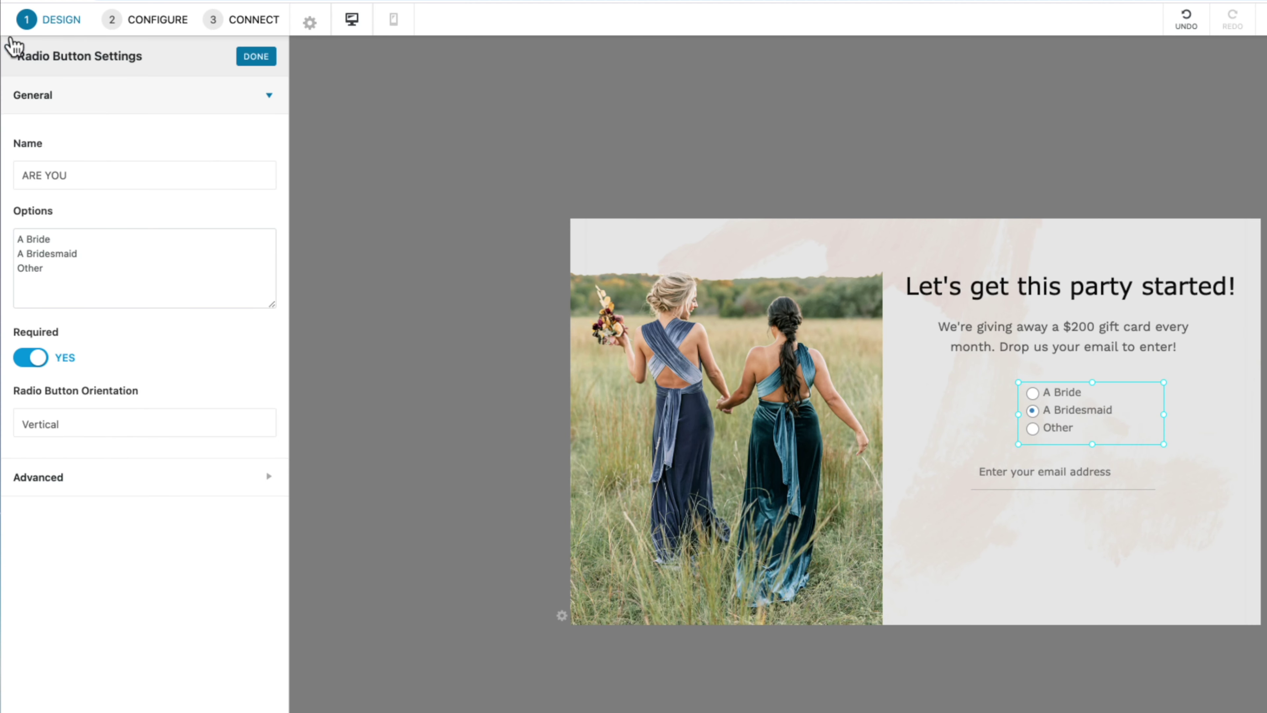
pyautogui.click(257, 57)
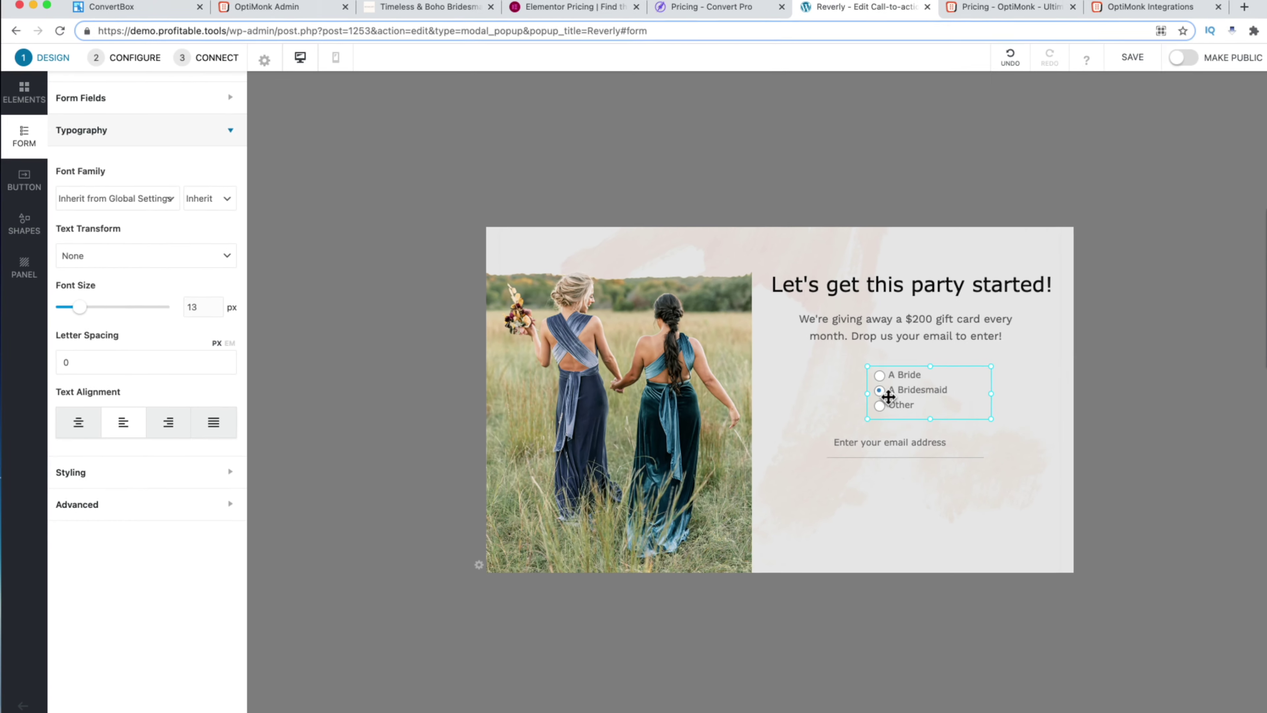
pyautogui.moveTo(1077, 423); pyautogui.dragTo(956, 422)
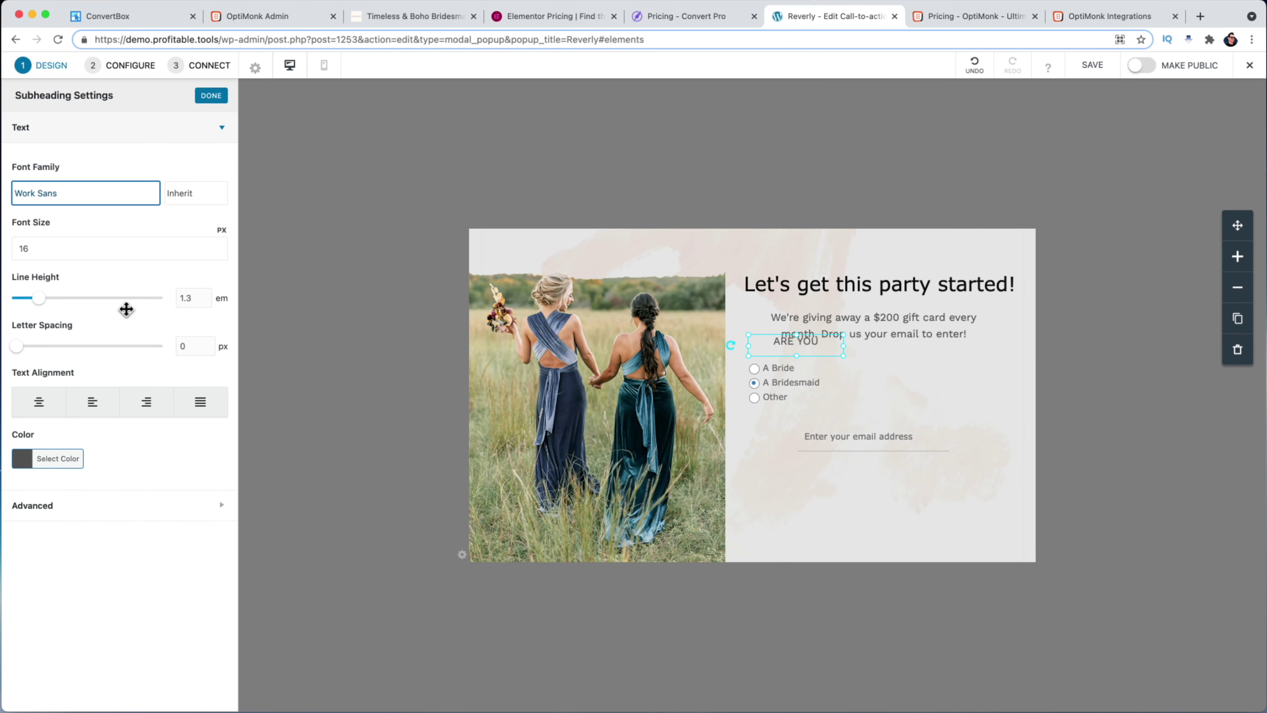
pyautogui.click(792, 343)
pyautogui.click(764, 376)
pyautogui.click(769, 387)
pyautogui.click(770, 387)
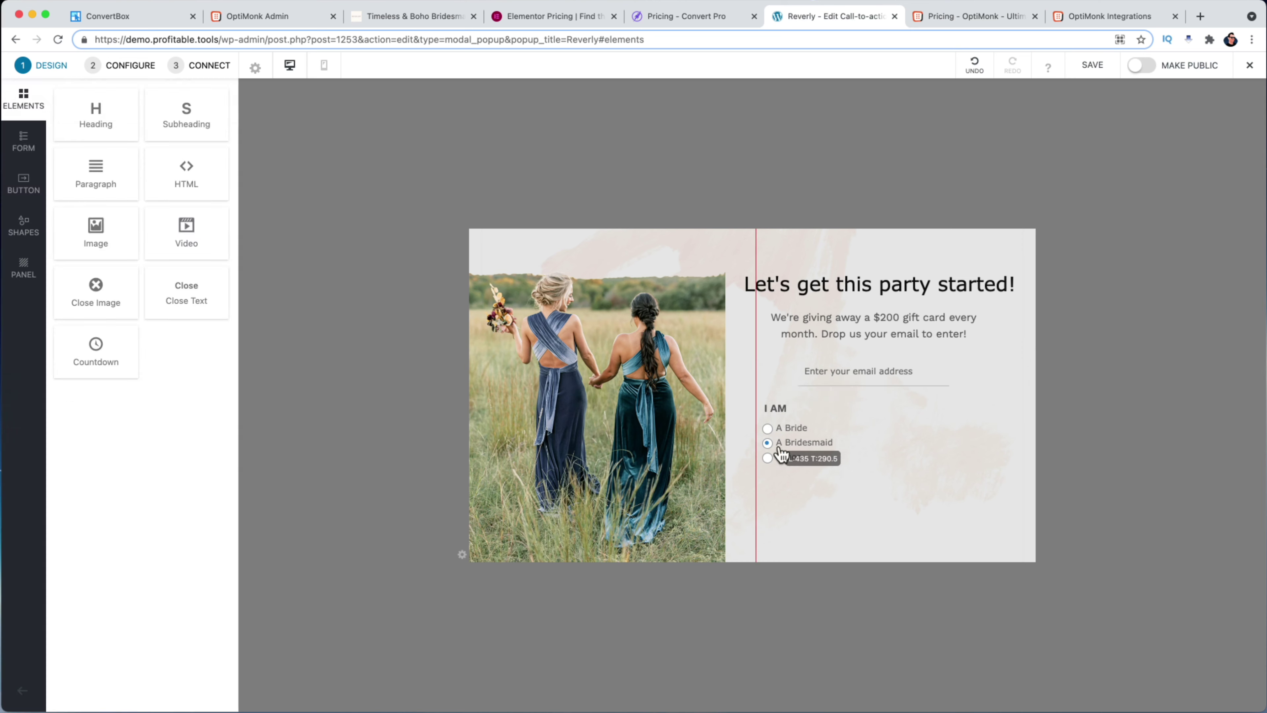
# - Add an outlined button preset with black text, adjusted hover colour and a black border
pyautogui.click(23, 180)
pyautogui.click(113, 133)
pyautogui.click(37, 472)
pyautogui.click(50, 276)
pyautogui.click(50, 385)
pyautogui.click(170, 509)
pyautogui.click(25, 654)
pyautogui.click(23, 460)
pyautogui.click(25, 618)
pyautogui.click(20, 127)
pyautogui.click(57, 249)
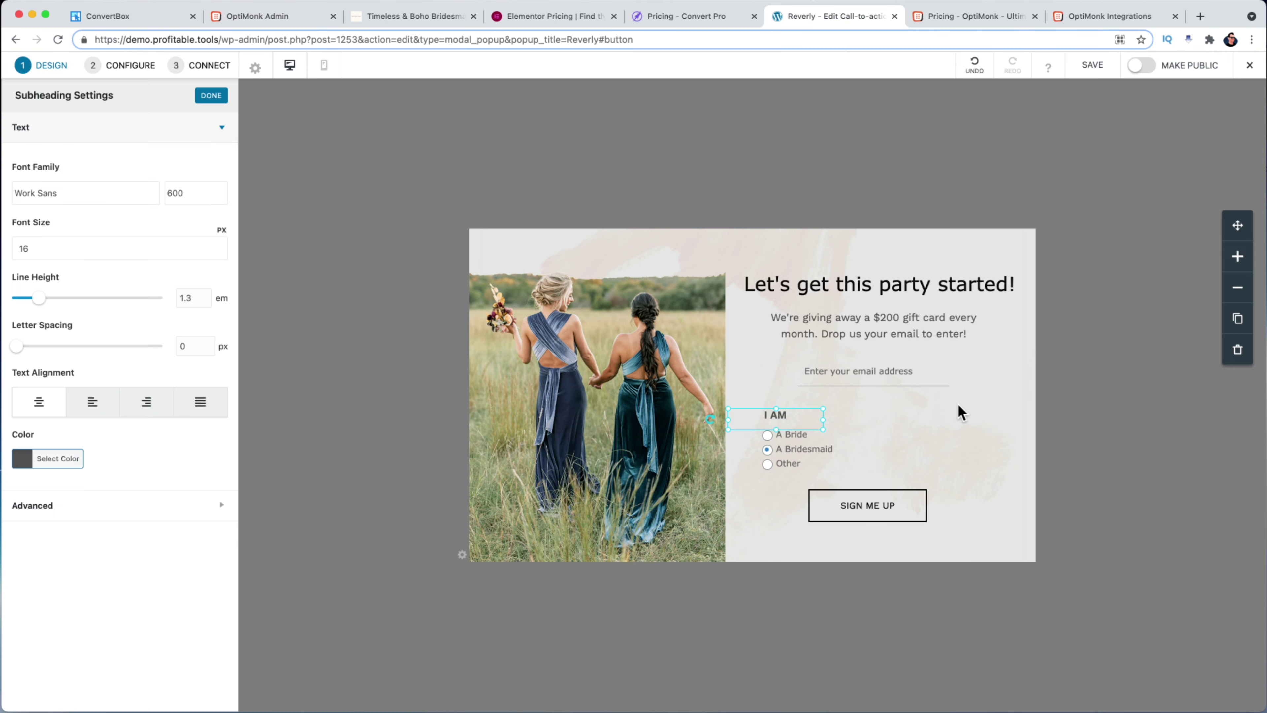
# - Go back to the Reverly popup in the Convert Pro editor
pyautogui.click(981, 421)
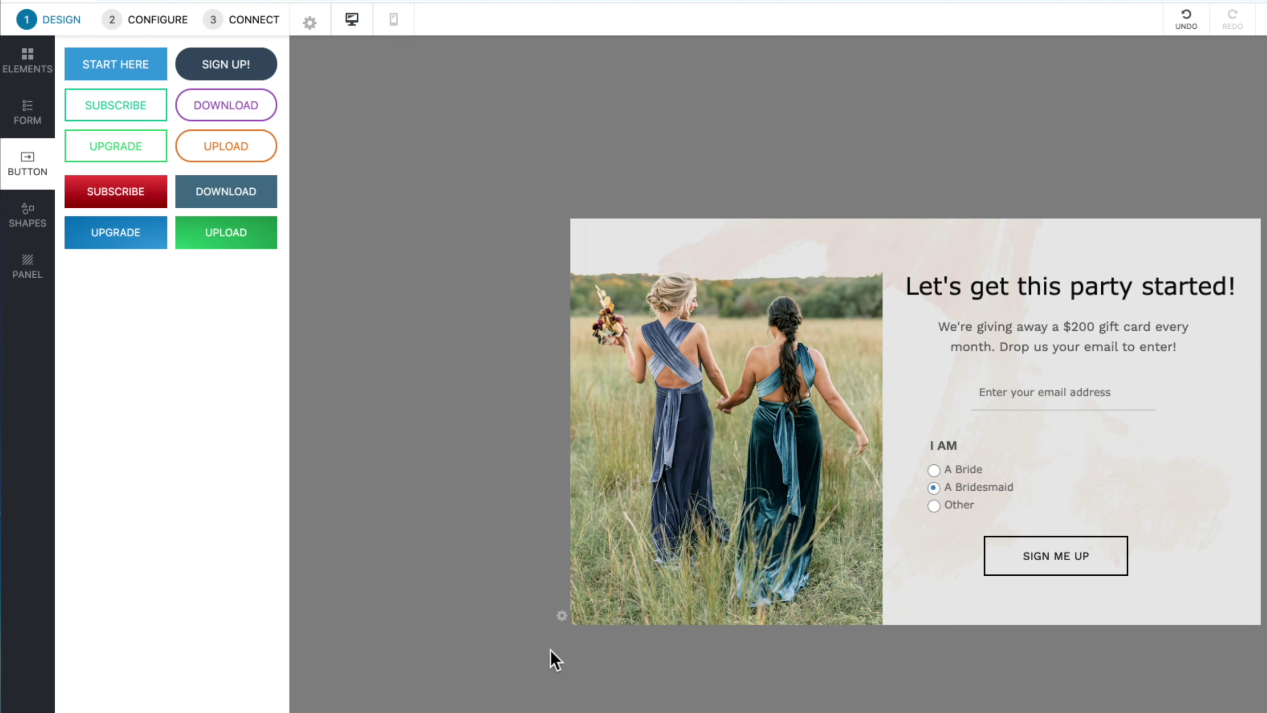
# - Drag the panel's Background Overlay Color opacity down to 0 so it is fully transparent
pyautogui.click(562, 617)
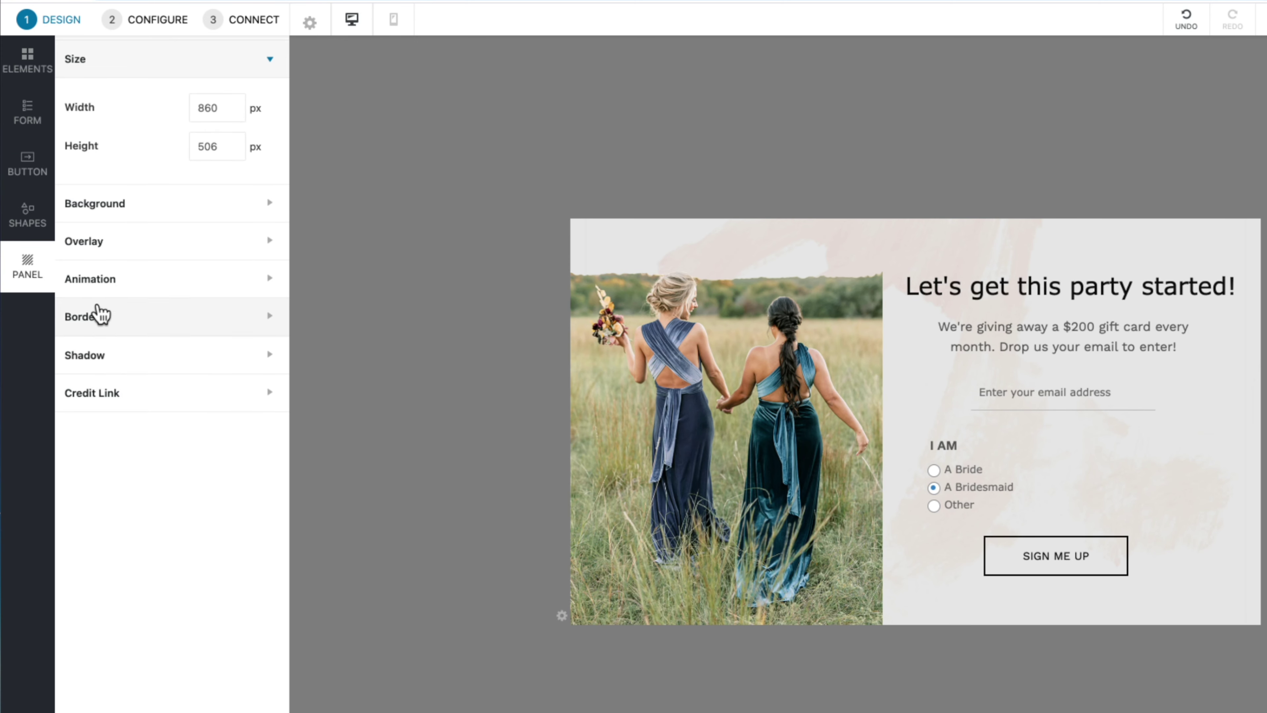
pyautogui.click(106, 205)
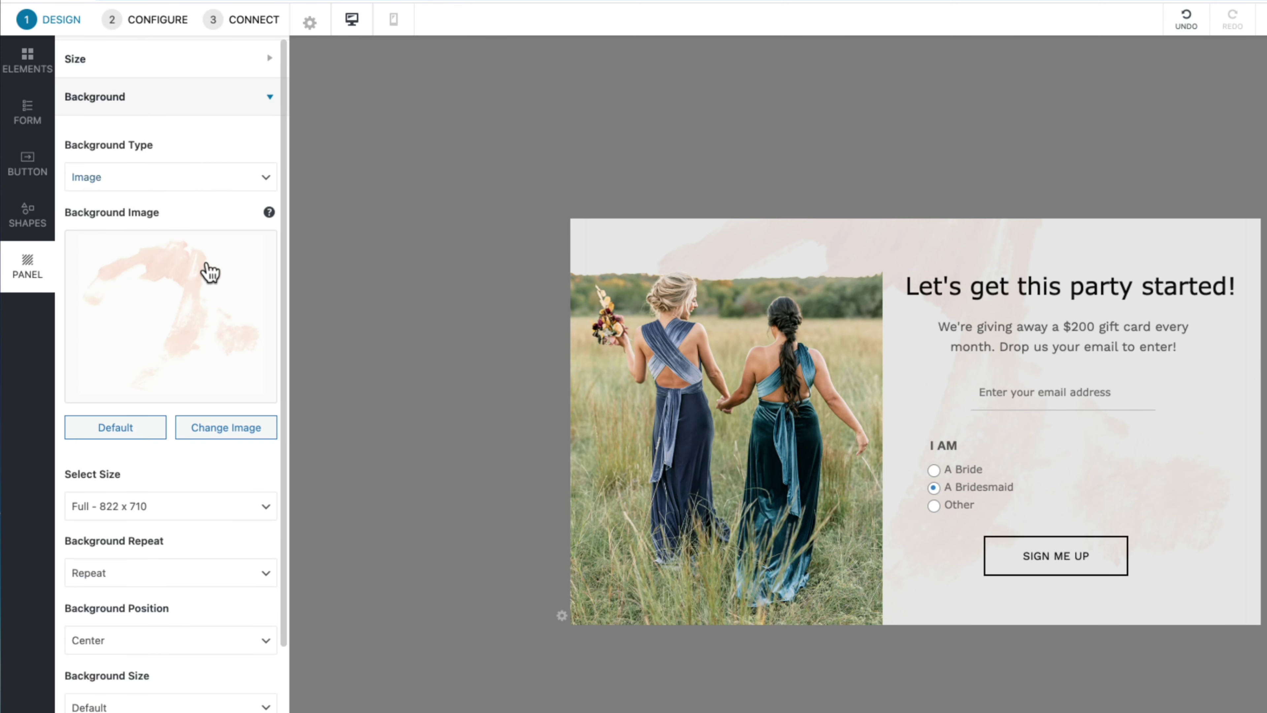
pyautogui.scroll(-4, 189, 270)
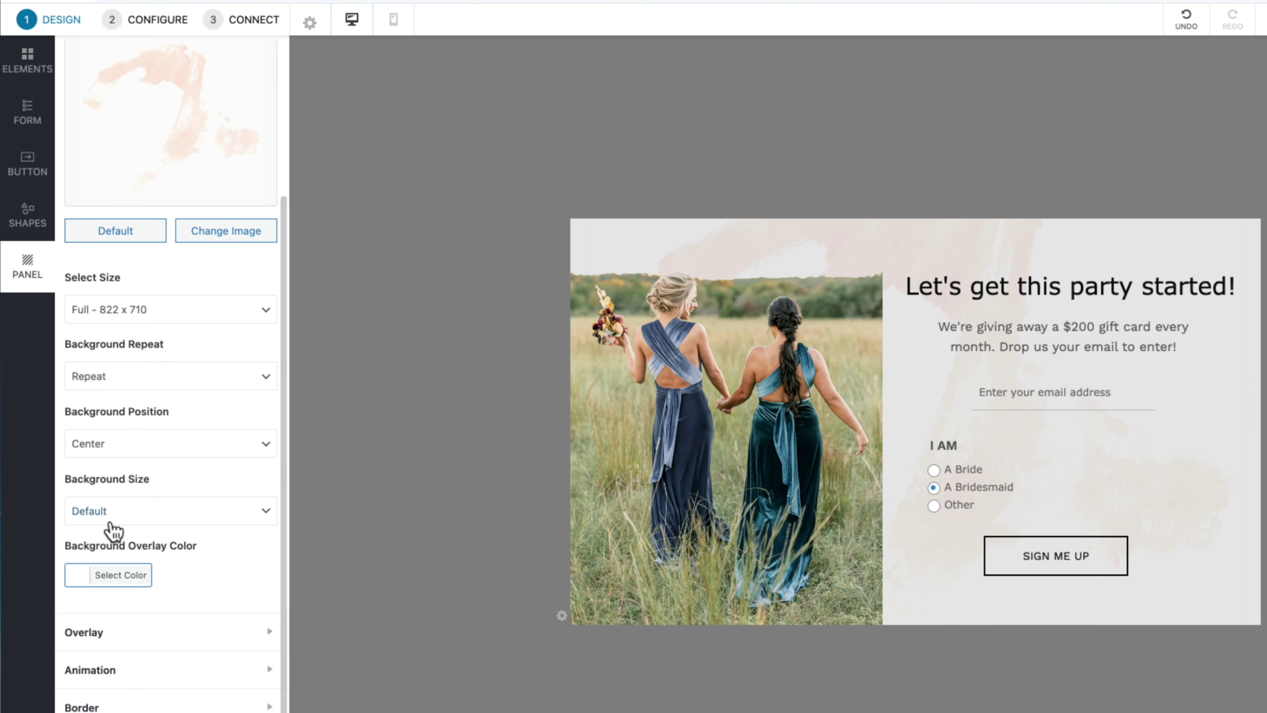
pyautogui.click(105, 582)
pyautogui.scroll(-3, 193, 707)
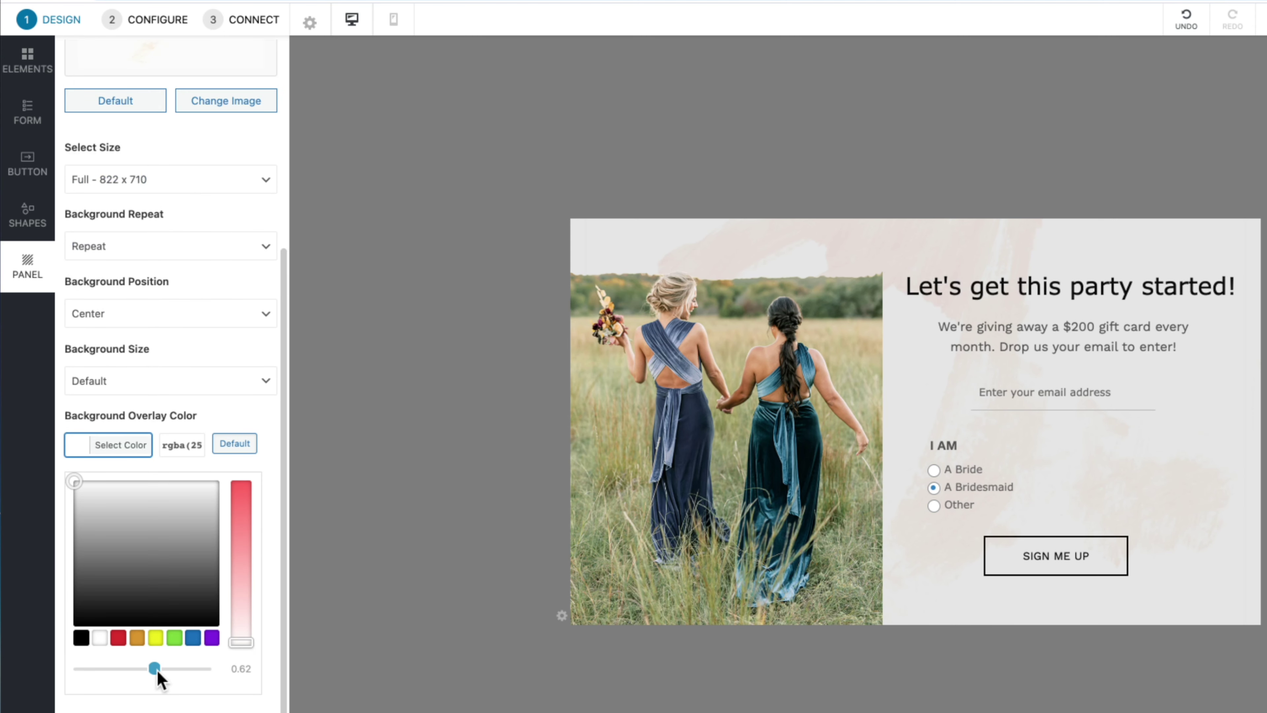
pyautogui.moveTo(157, 670); pyautogui.dragTo(34, 670)
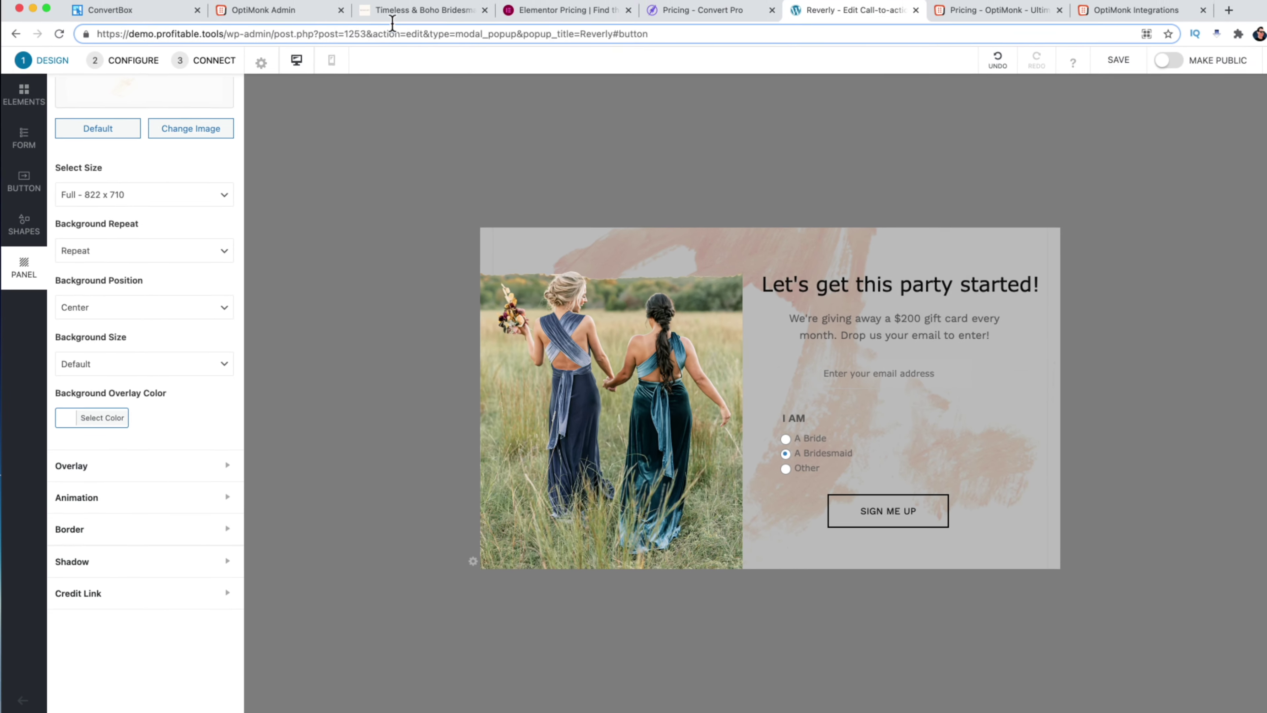
# - After checking the live Revelry popup, lower the popup overlay opacity to 0.07
pyautogui.click(399, 12)
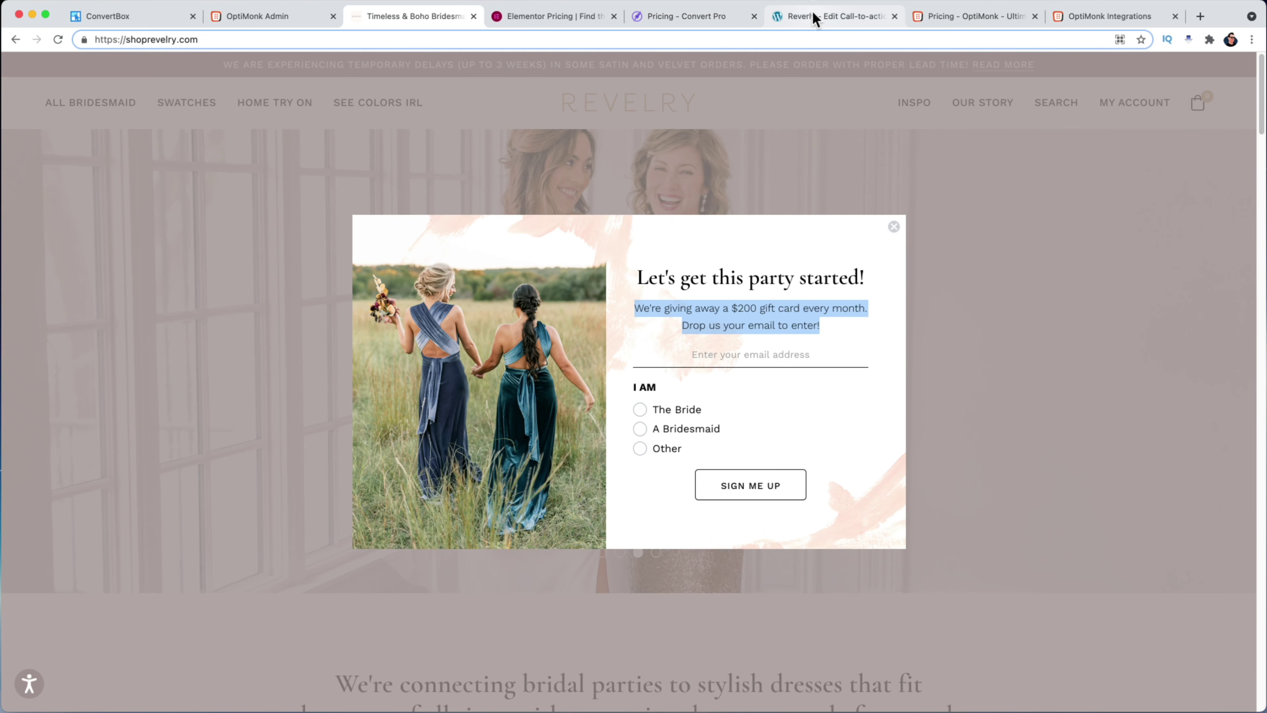
pyautogui.click(830, 16)
pyautogui.click(70, 454)
pyautogui.moveTo(64, 461)
pyautogui.mouseDown()
pyautogui.moveTo(70, 477)
pyautogui.moveTo(122, 470)
pyautogui.moveTo(191, 484)
pyautogui.moveTo(75, 467)
pyautogui.mouseUp()
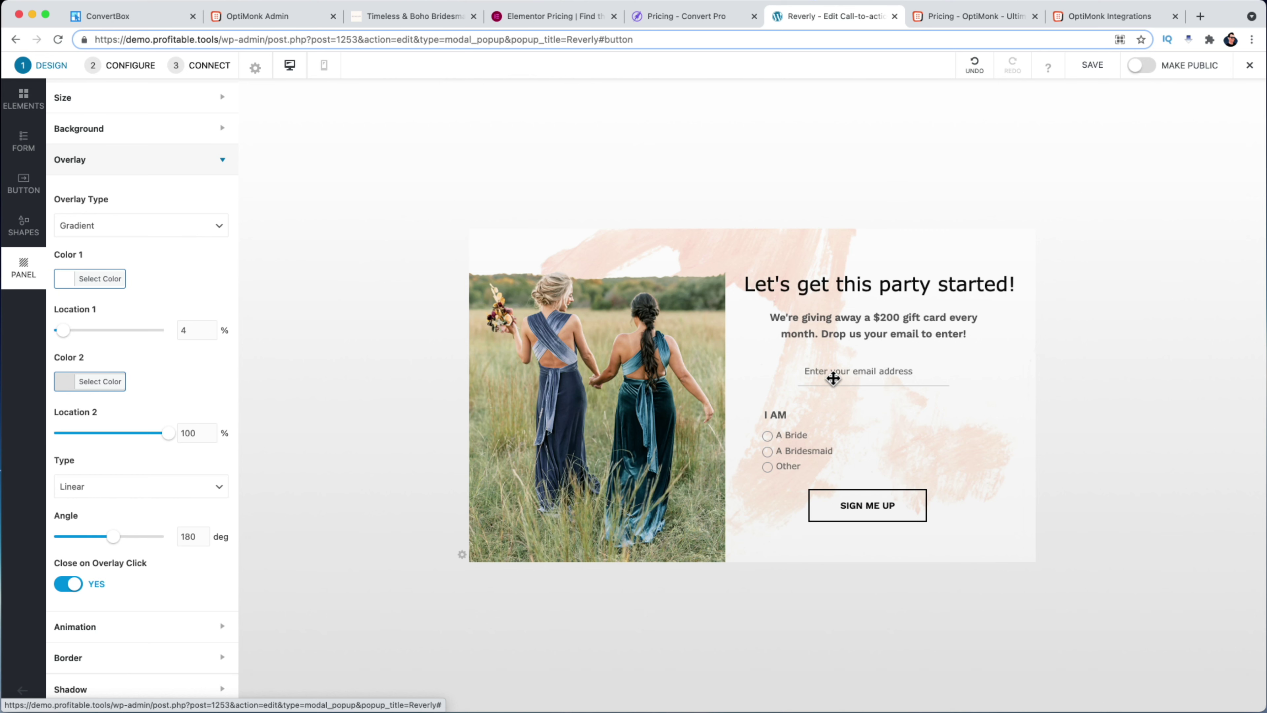
pyautogui.click(376, 226)
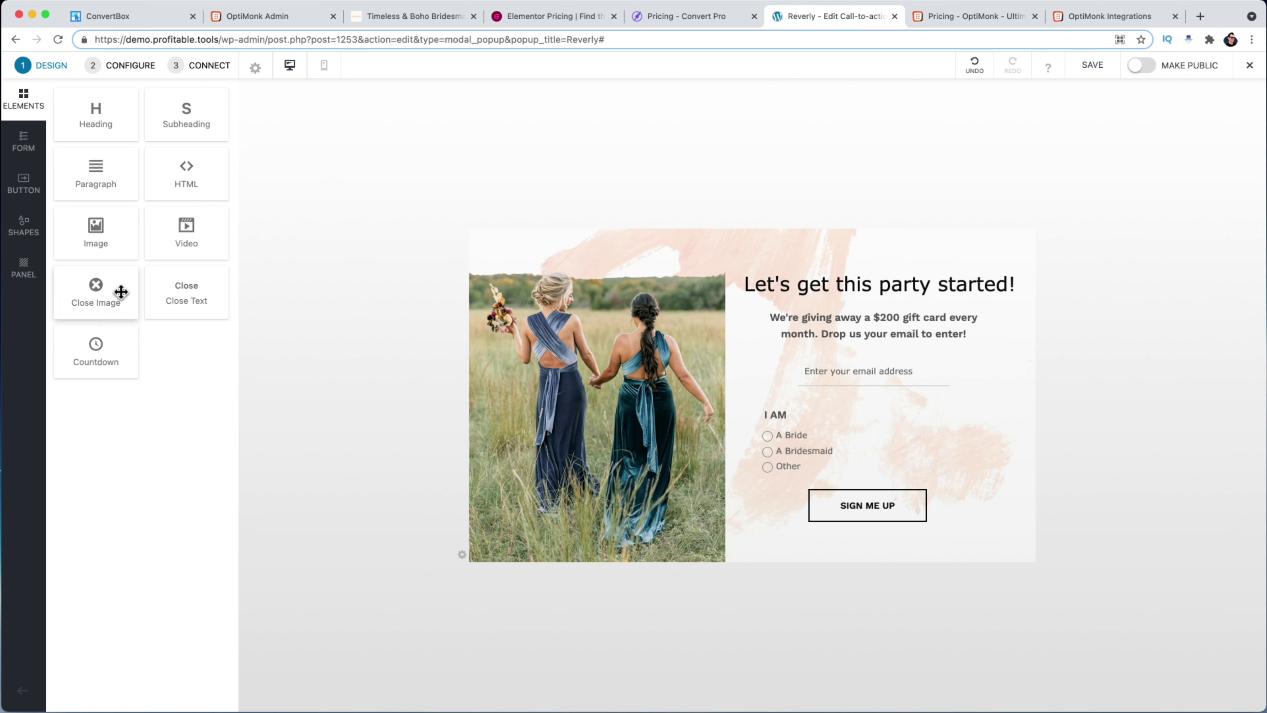
# - Add a dark X close icon at the popup's top-right corner, resized to 18×18
pyautogui.moveTo(116, 288); pyautogui.dragTo(1020, 243)
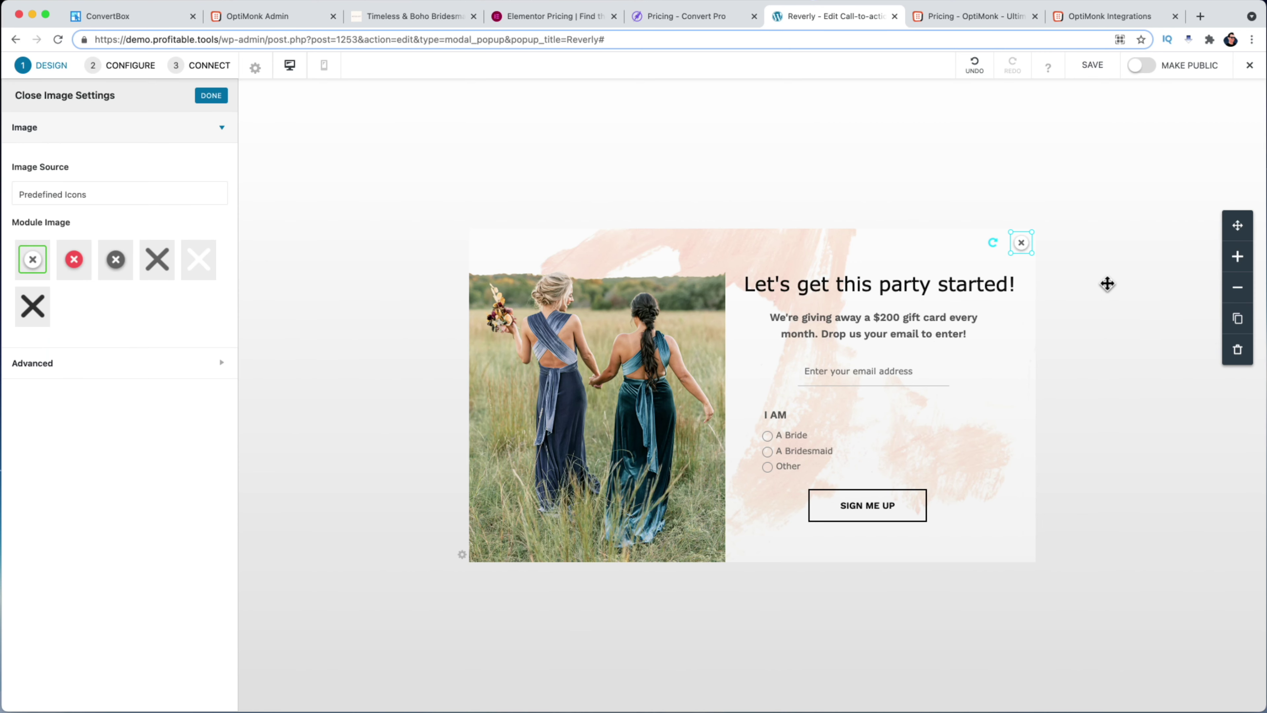
pyautogui.click(1042, 257)
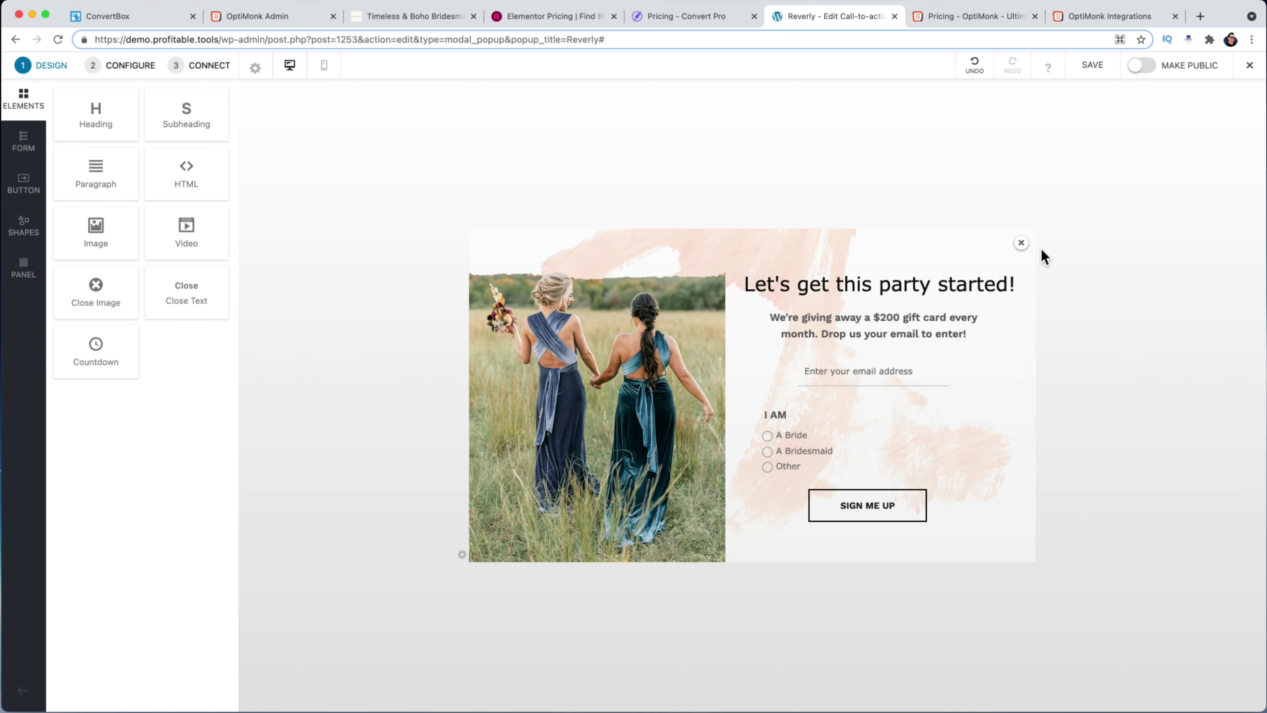
pyautogui.click(1020, 246)
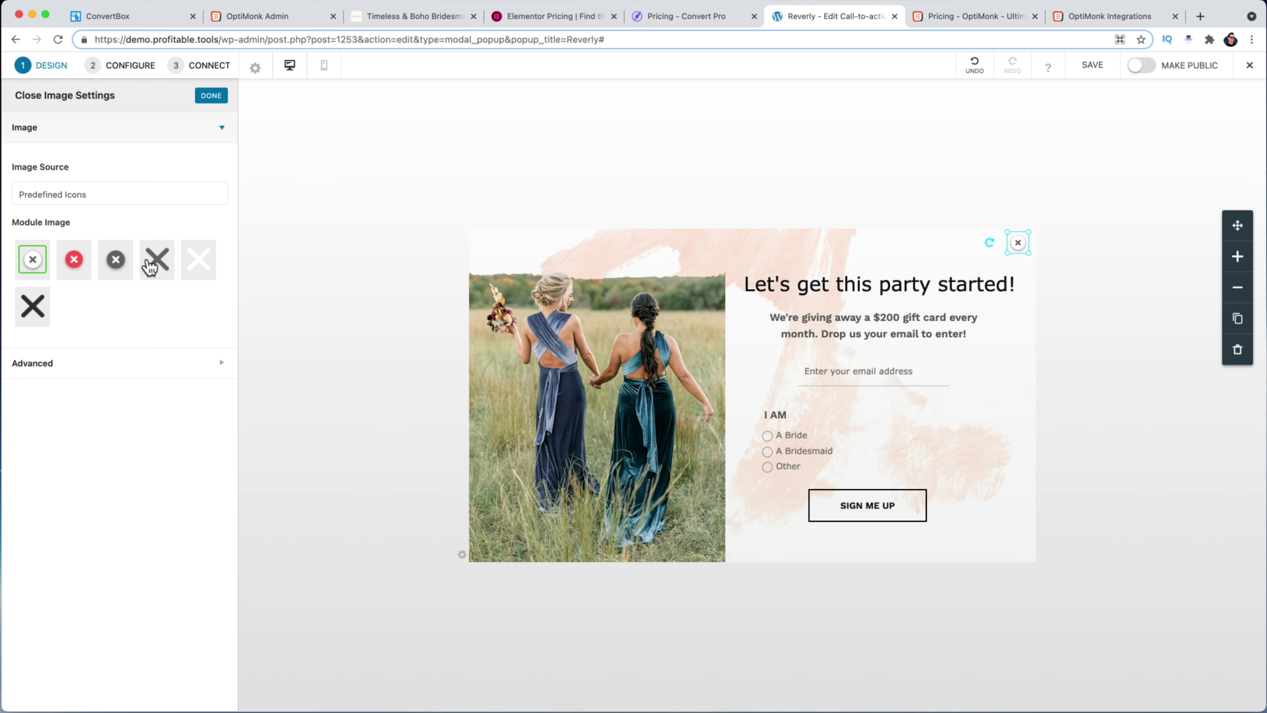
pyautogui.click(155, 263)
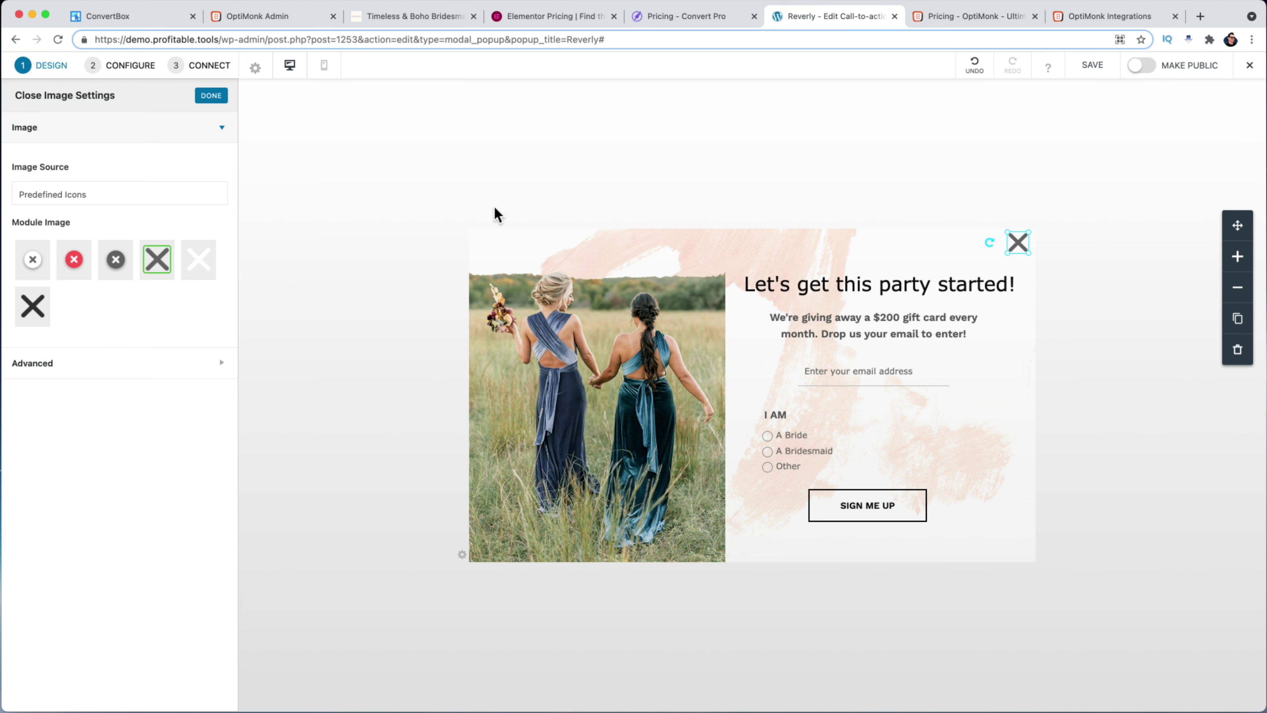
pyautogui.click(78, 374)
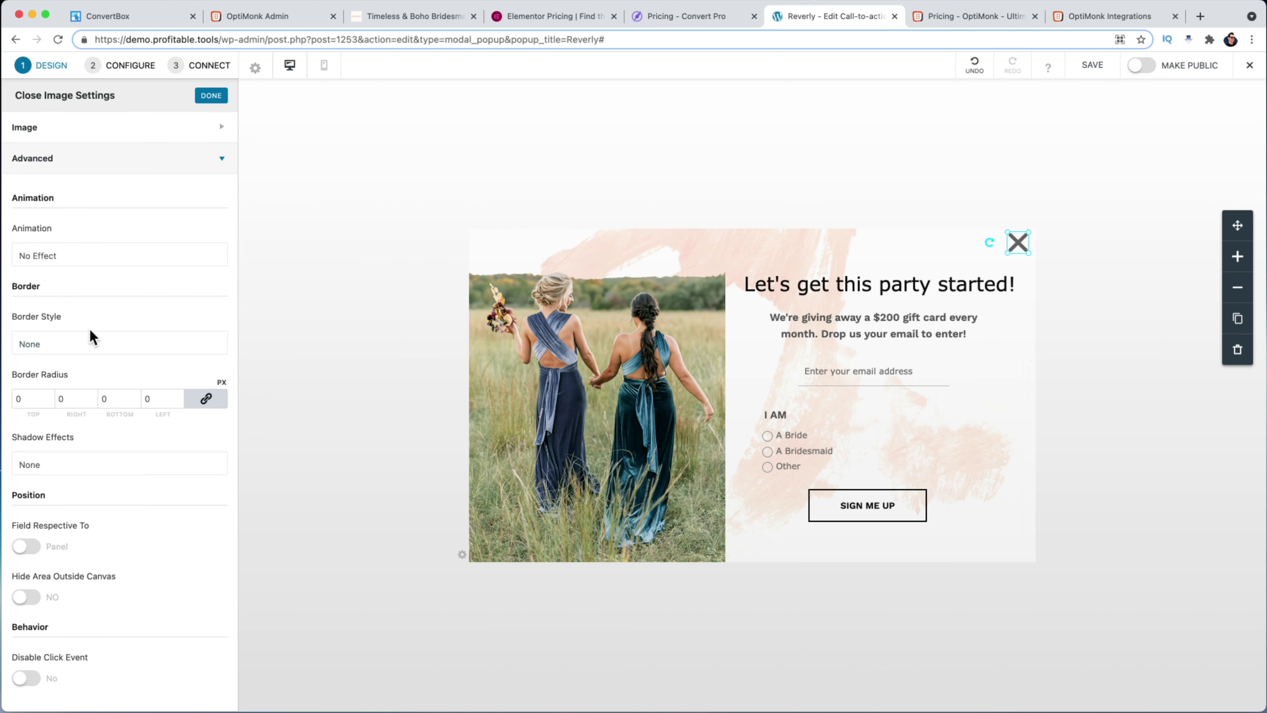
pyautogui.moveTo(1014, 248); pyautogui.dragTo(1020, 244)
pyautogui.click(1026, 140)
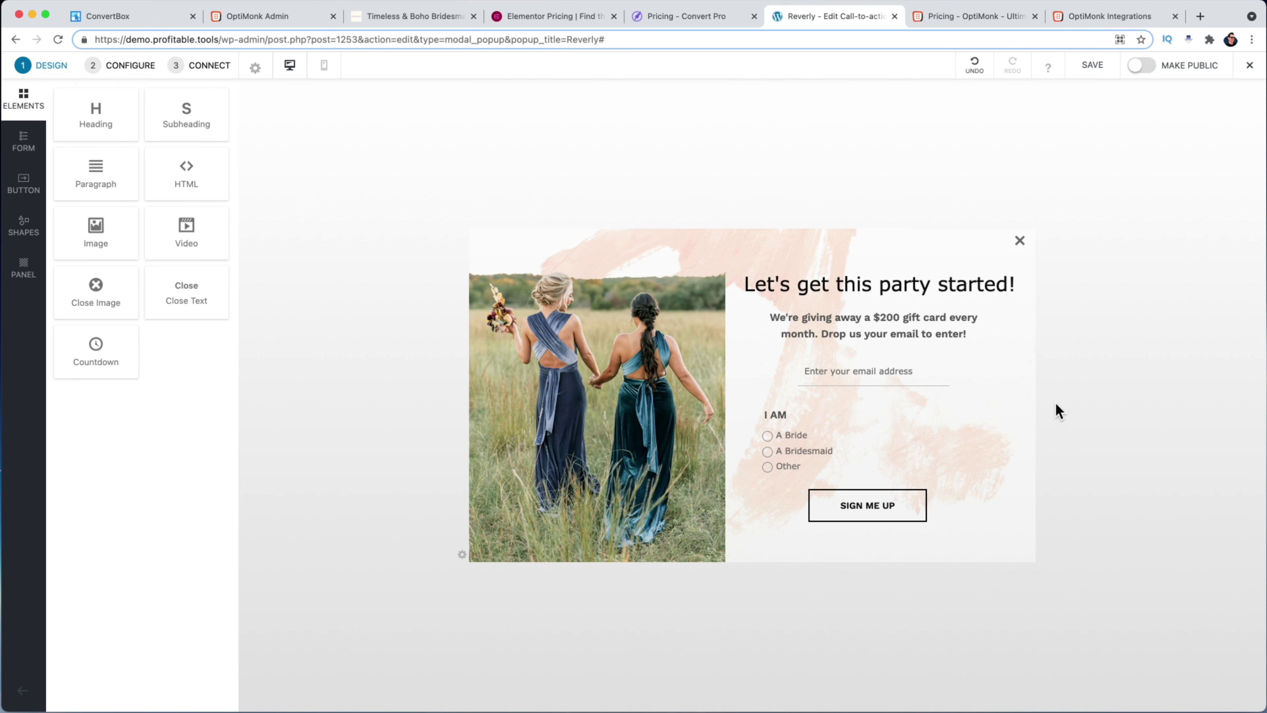
# - Keep the predefined icon as the close button's image source
pyautogui.click(1019, 241)
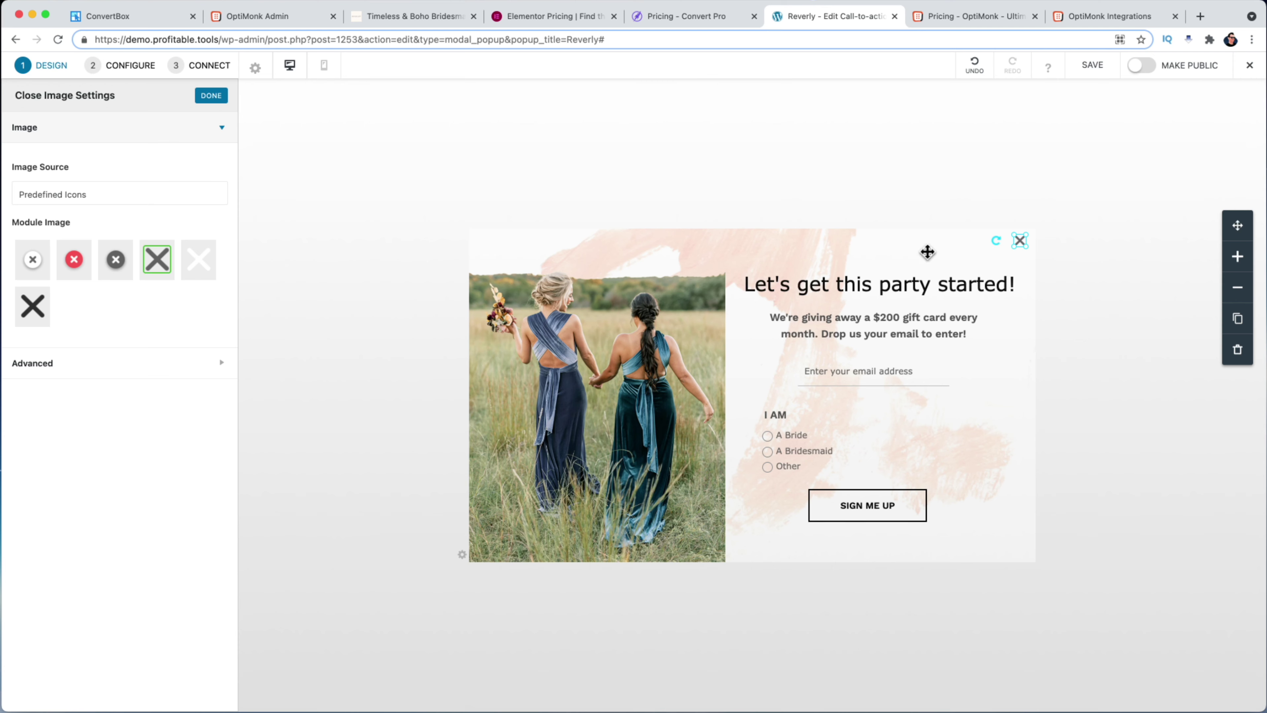
pyautogui.click(34, 205)
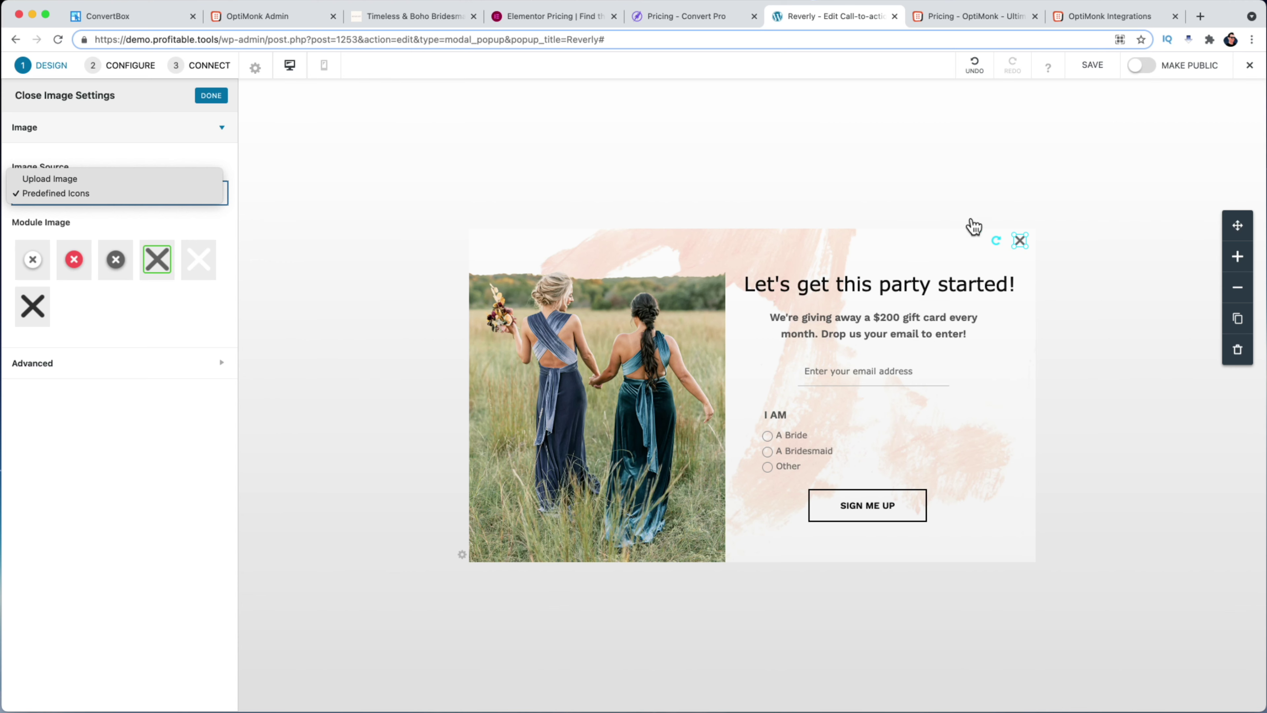
pyautogui.click(929, 199)
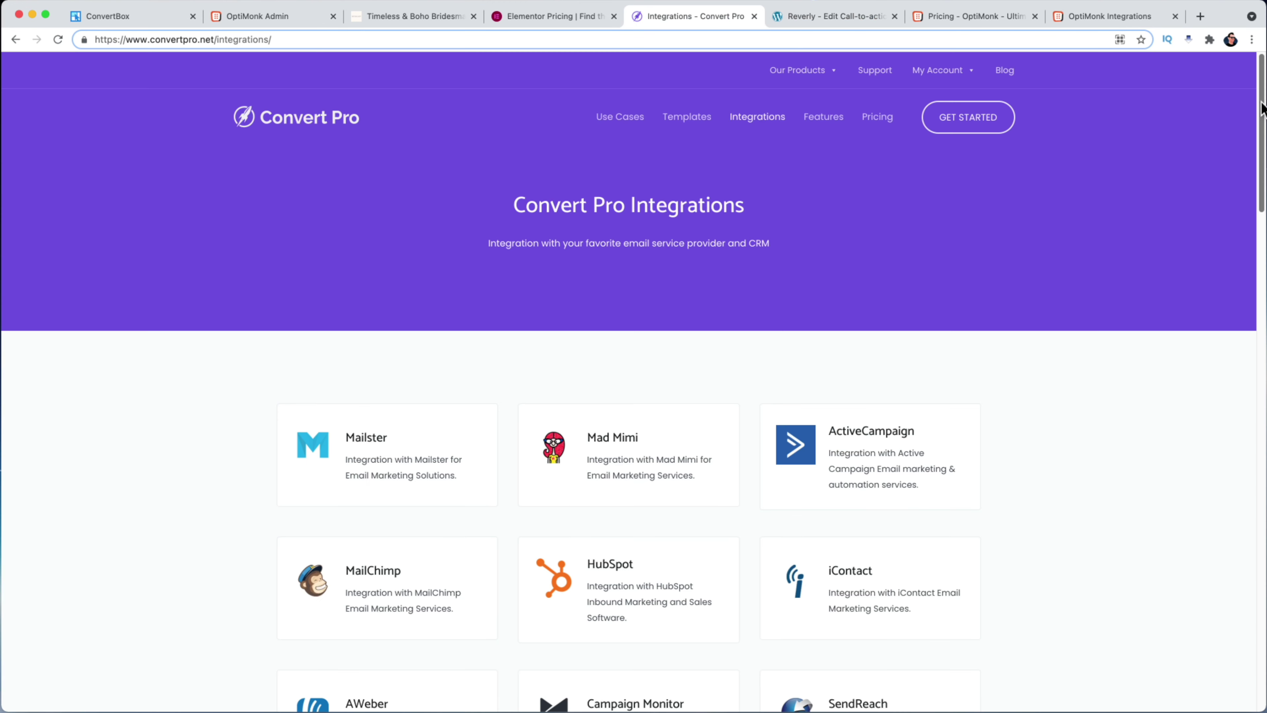
# - Scroll Convert Pro's integrations list down to FluentCRM, then switch to OptiMonk's pricing plans
pyautogui.scroll(-3, 1259, 143)
pyautogui.moveTo(1257, 138); pyautogui.dragTo(1227, 497)
pyautogui.press('super+7')
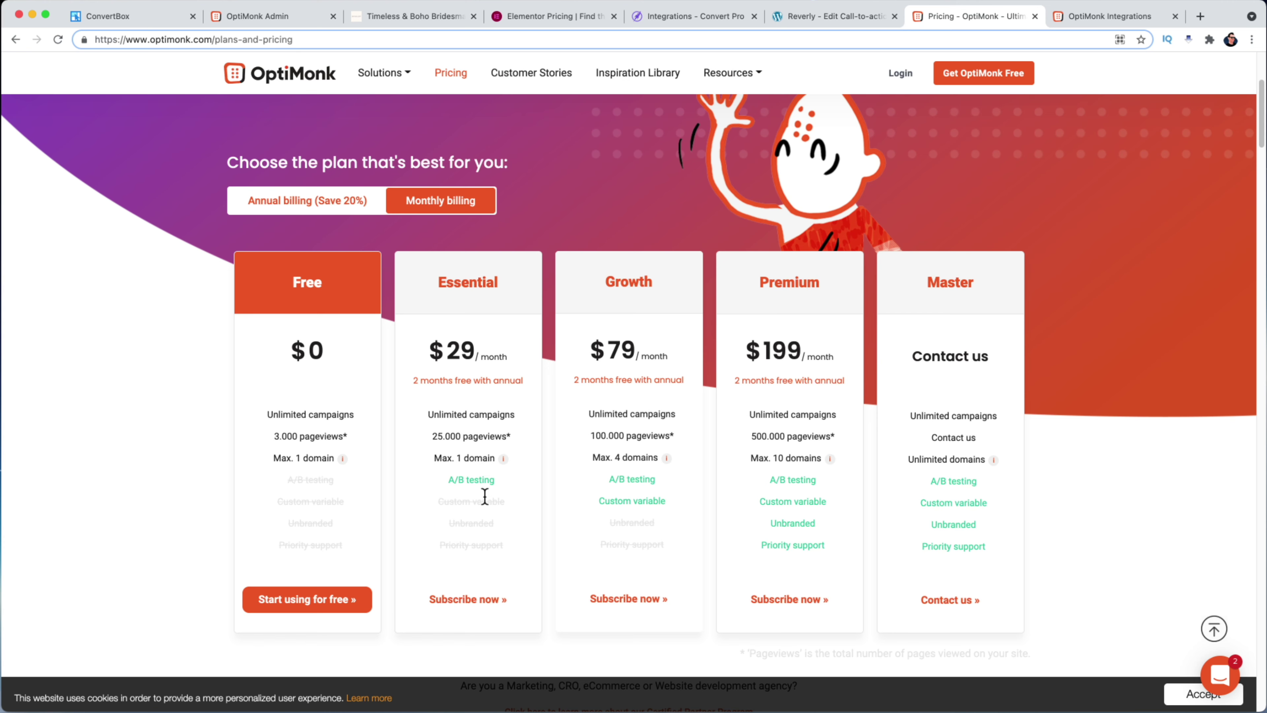
# - Leave OptiMonk's monthly pricing plans and move over to the ConvertBox editor
pyautogui.click(135, 21)
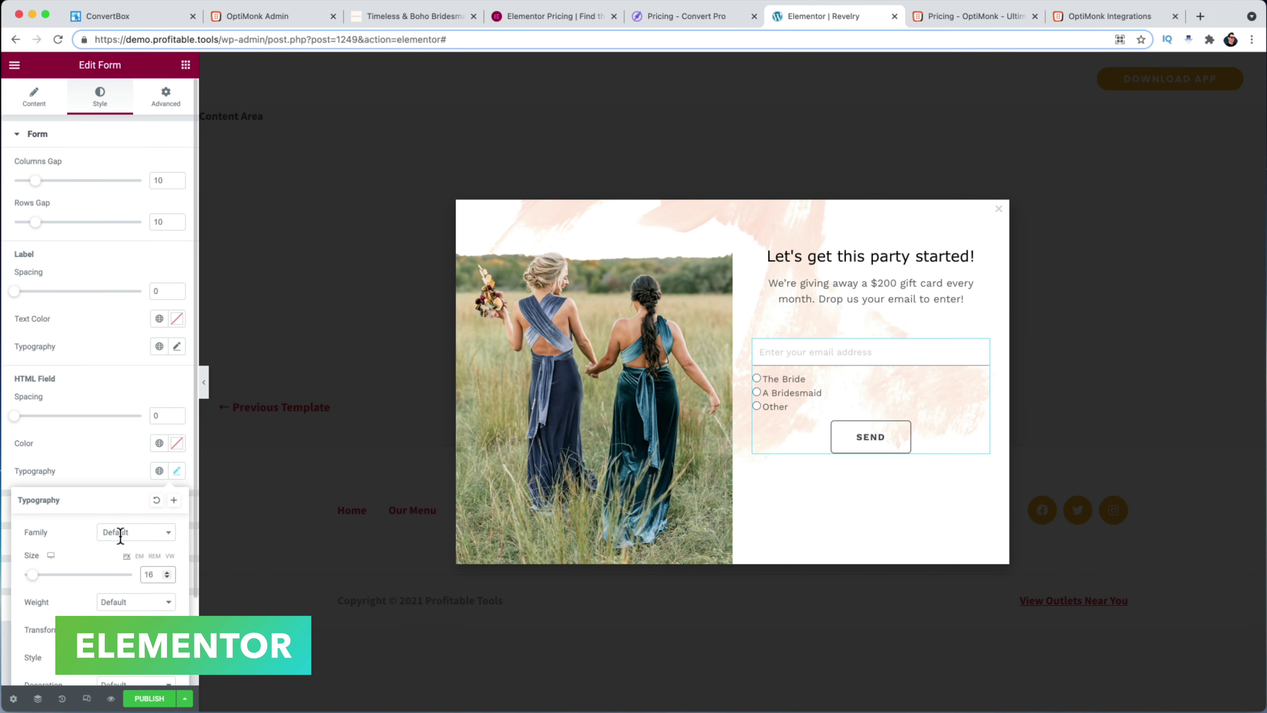
# - Move the email field above the I AM answer choices and compare with the live Revelry popup
pyautogui.click(119, 529)
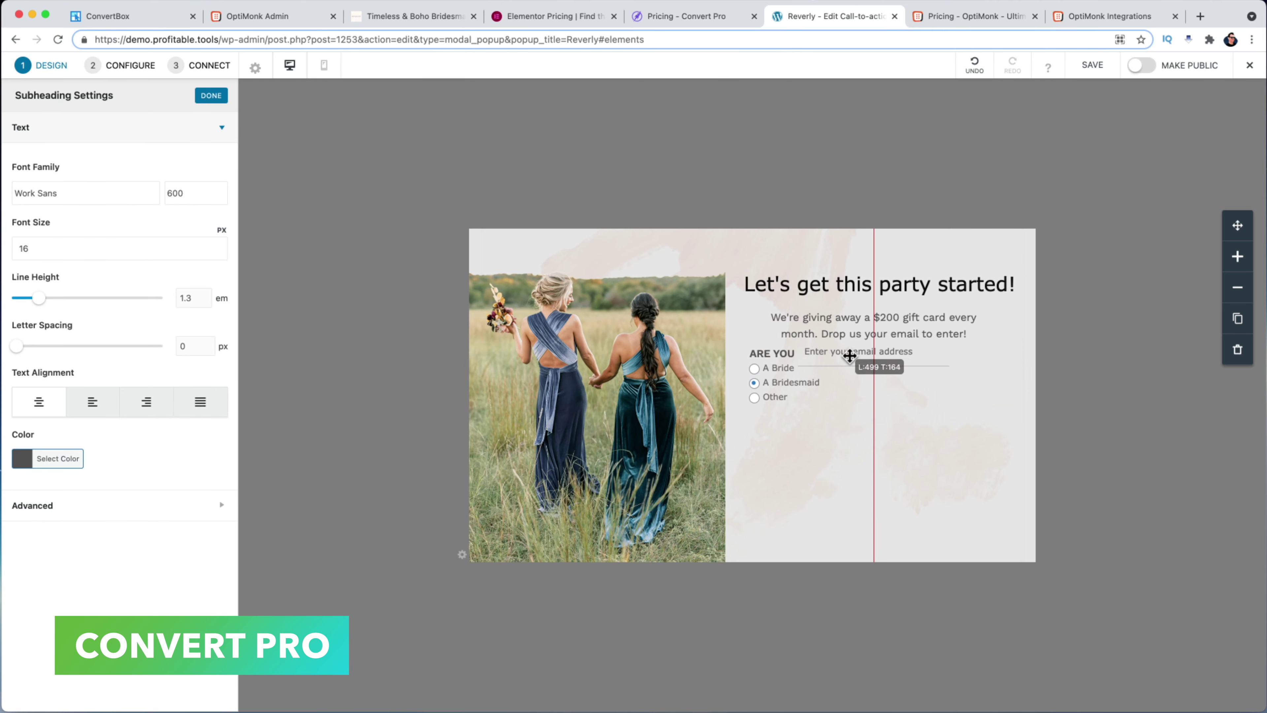
pyautogui.moveTo(849, 354); pyautogui.dragTo(857, 368)
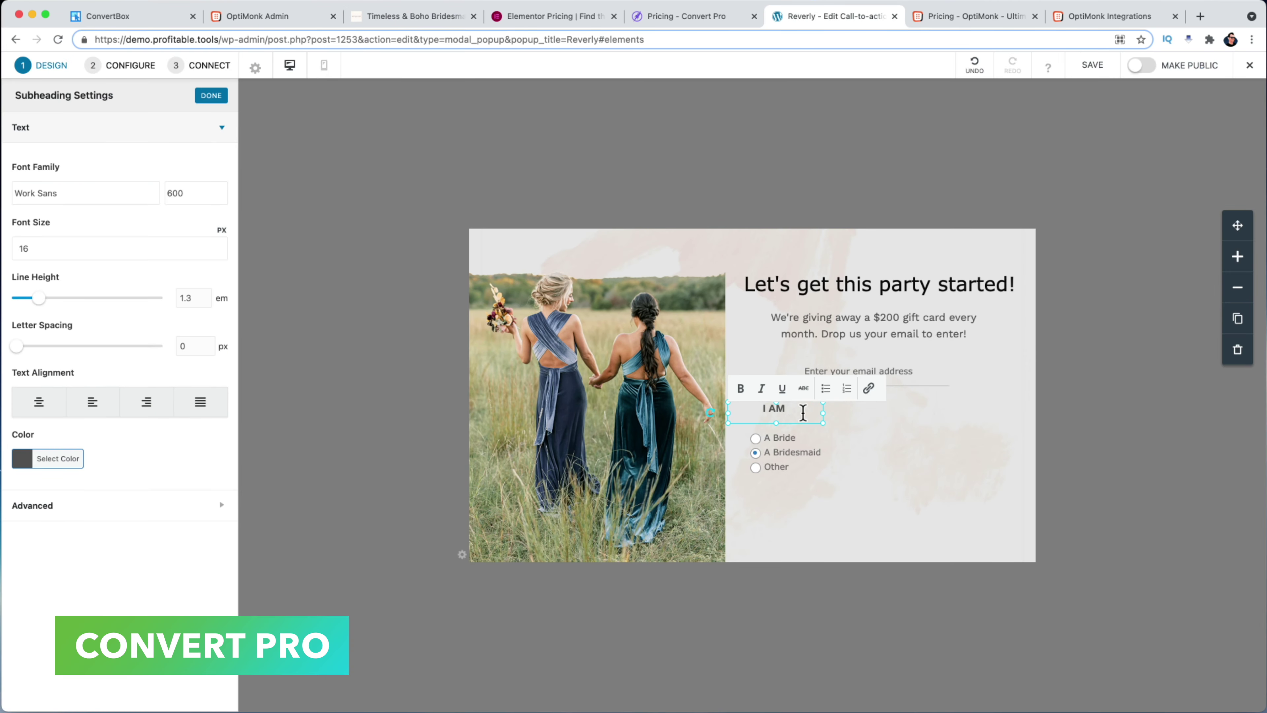
pyautogui.click(984, 439)
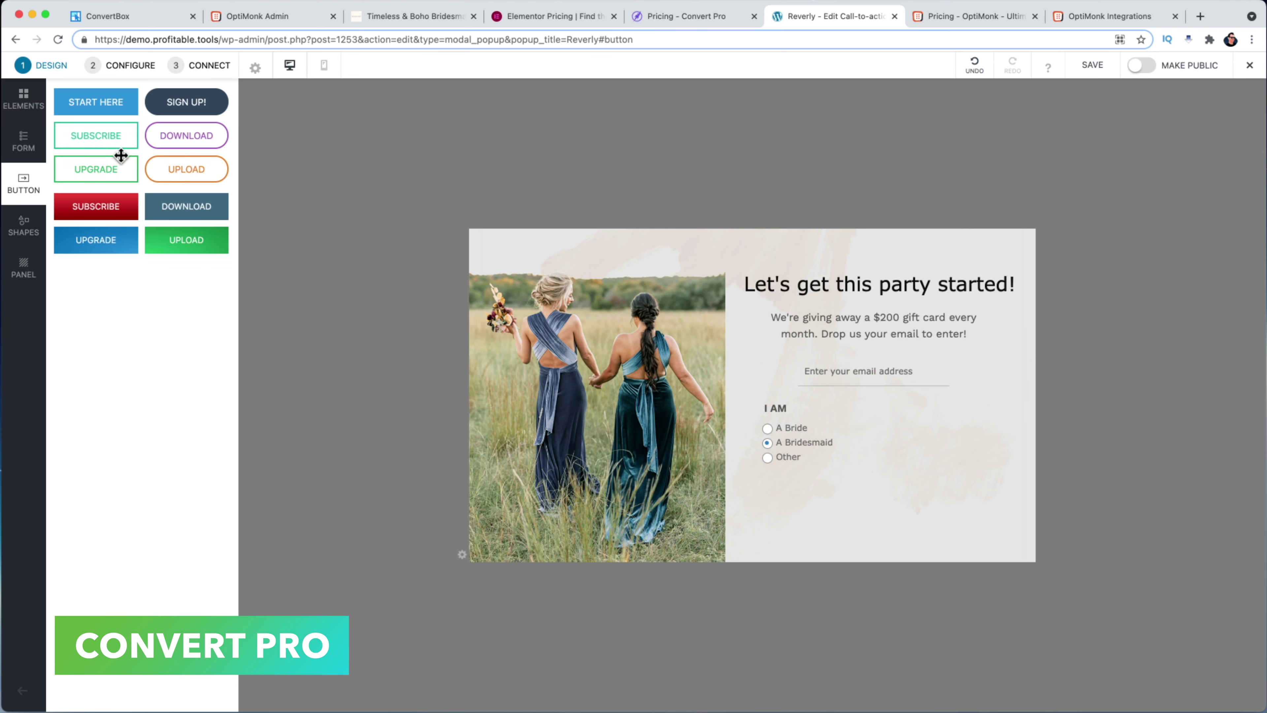
# - Add an outlined SUBSCRIBE button and set its hover background colour to black (#000000)
pyautogui.moveTo(121, 155); pyautogui.dragTo(868, 506)
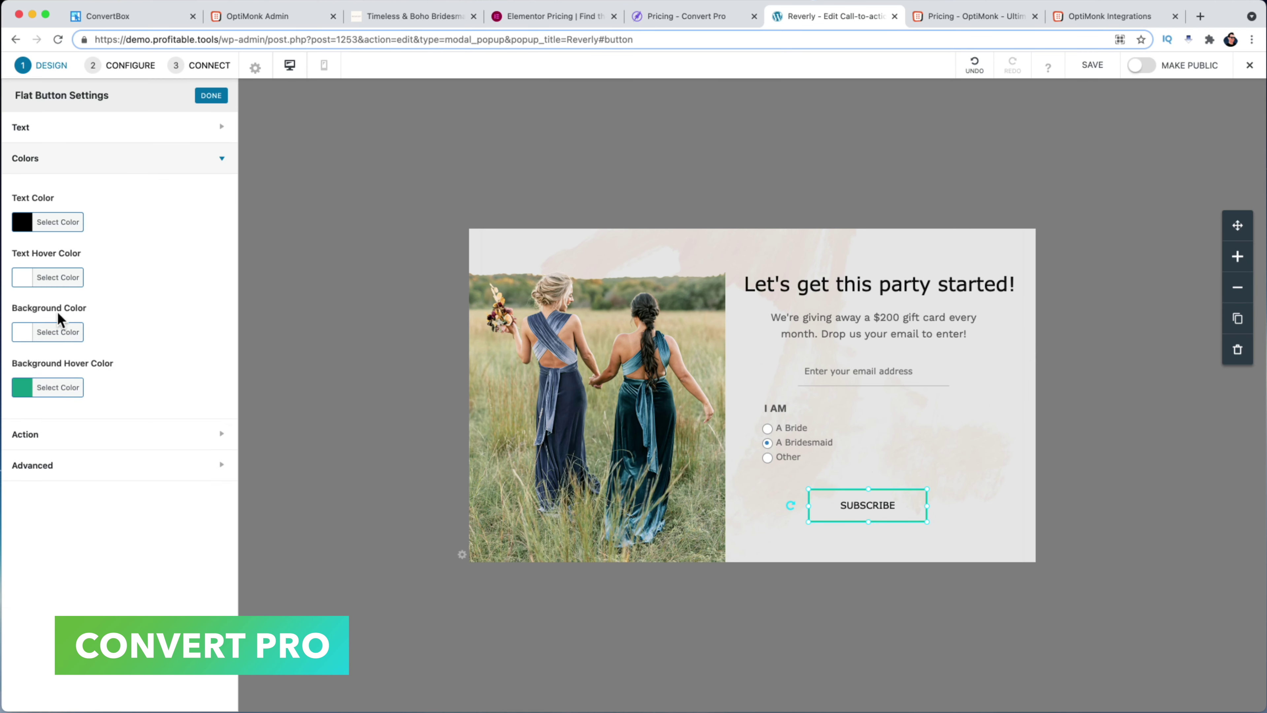
pyautogui.click(27, 339)
pyautogui.click(47, 578)
pyautogui.click(26, 545)
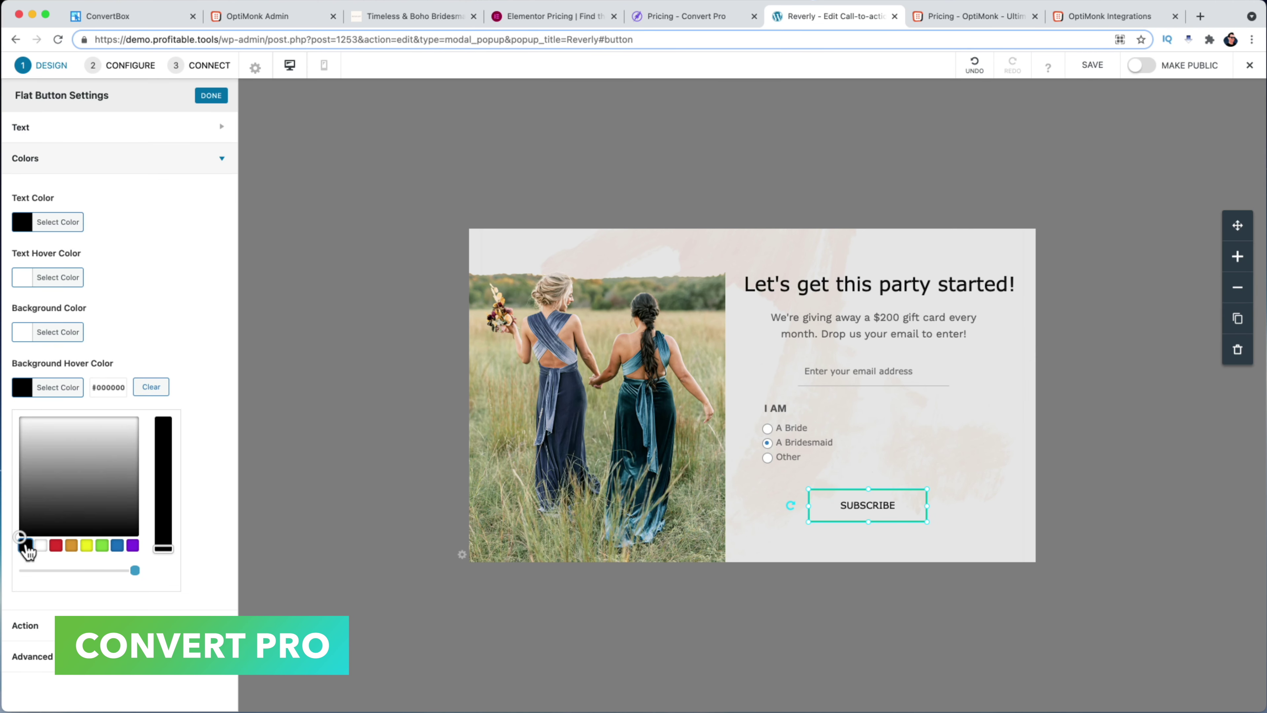